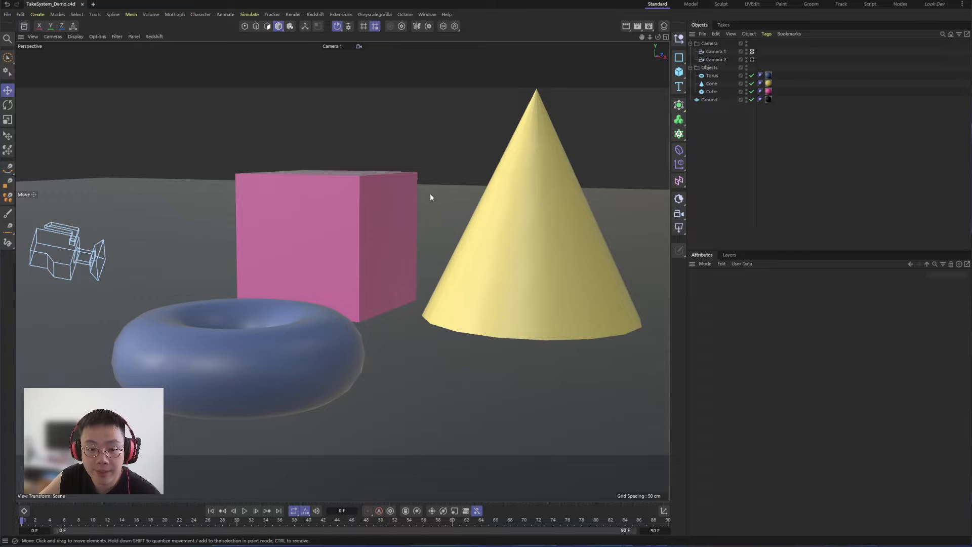
Examine the object properties of Camera 1 and Camera 2.
left_click(445, 147)
left_click_drag(388, 287, 389, 287, "alt")
left_click(717, 52)
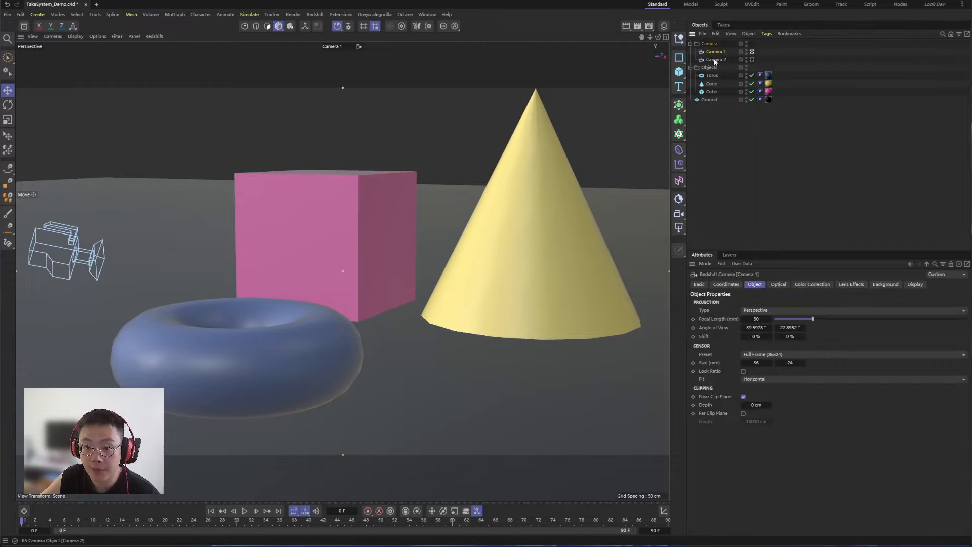
left_click(716, 60)
left_click(753, 137)
Preview the scene with the Vertical and Square render presets, ending on the 1080P preset.
left_click(648, 27)
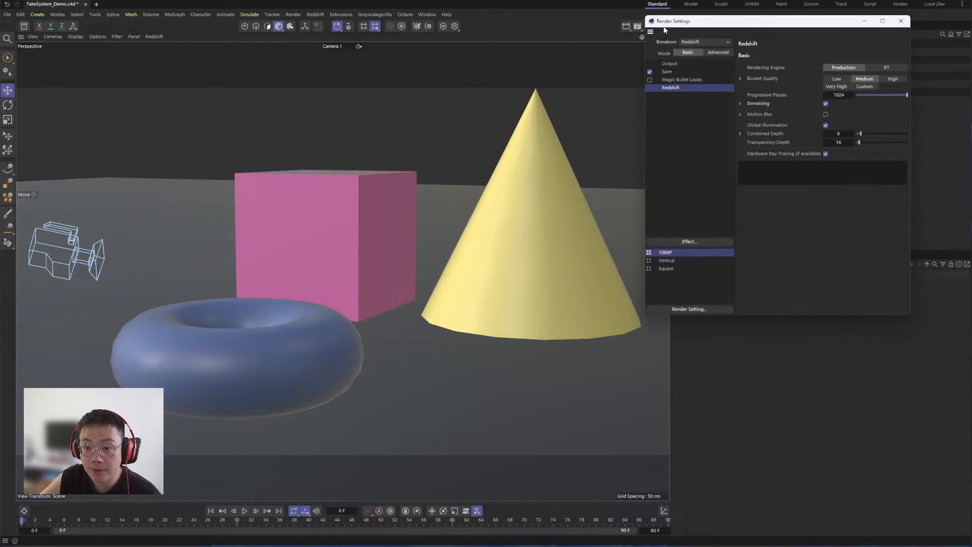
left_click_drag(719, 14, 694, 124)
left_click(604, 364)
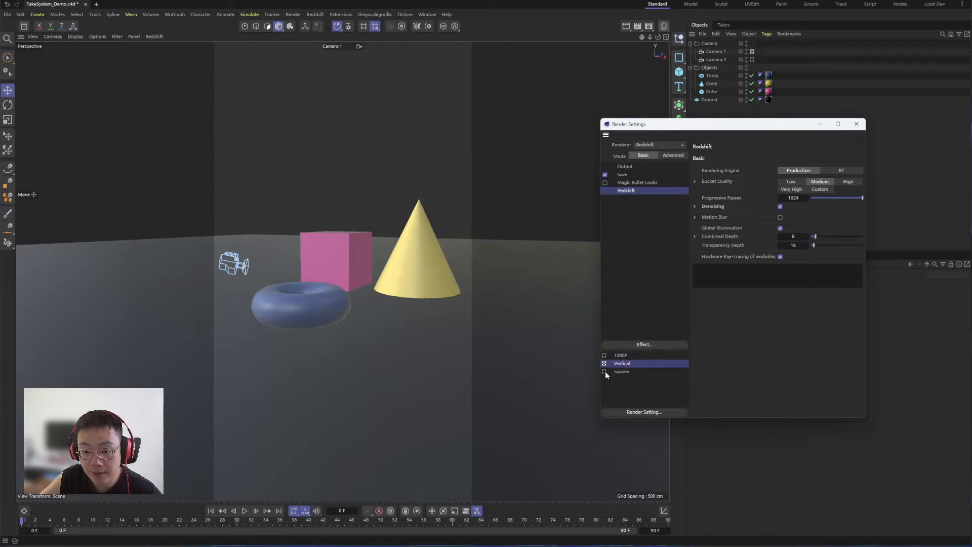
left_click(606, 371)
left_click(604, 364)
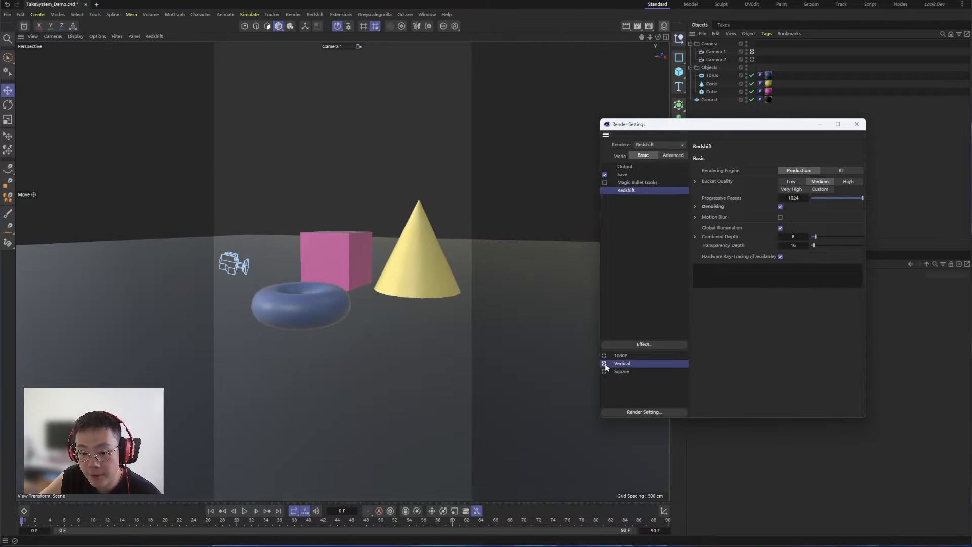
left_click(604, 355)
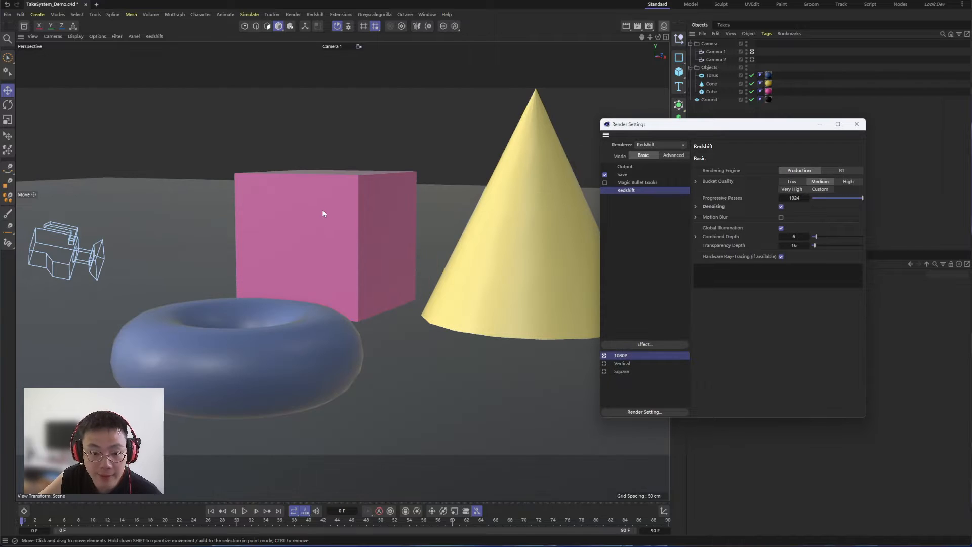
left_click(604, 372)
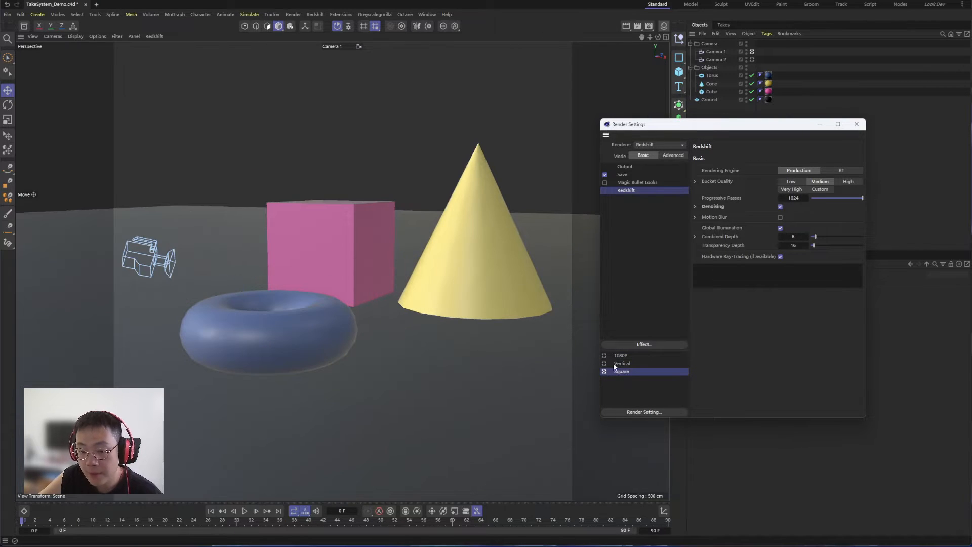
left_click(605, 355)
left_click(856, 124)
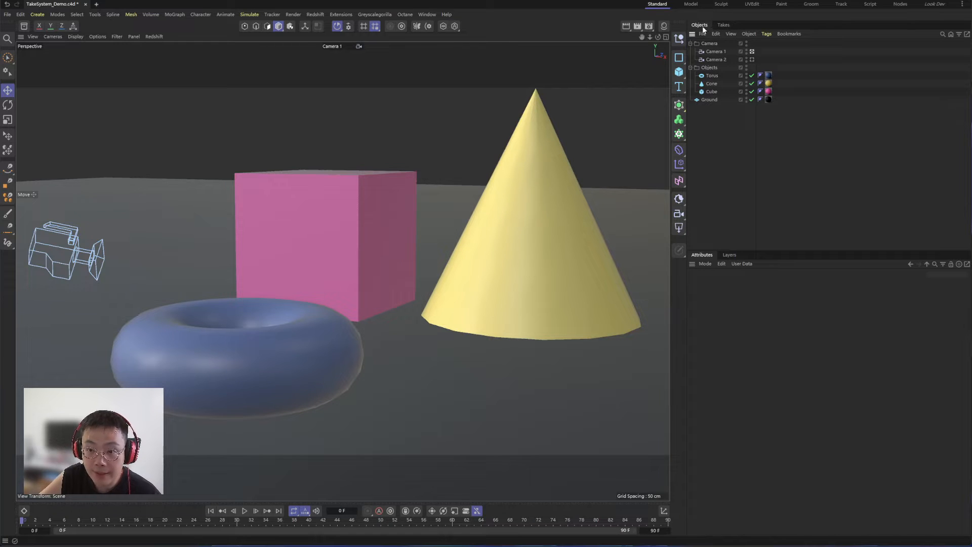
Examine the existing takes and the scene's object hierarchy.
left_click(723, 25)
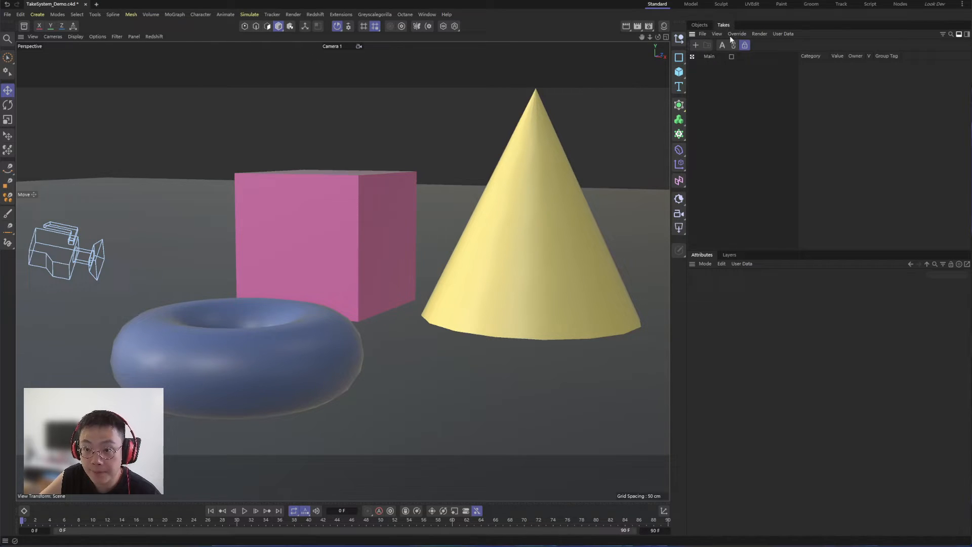
left_click(711, 57)
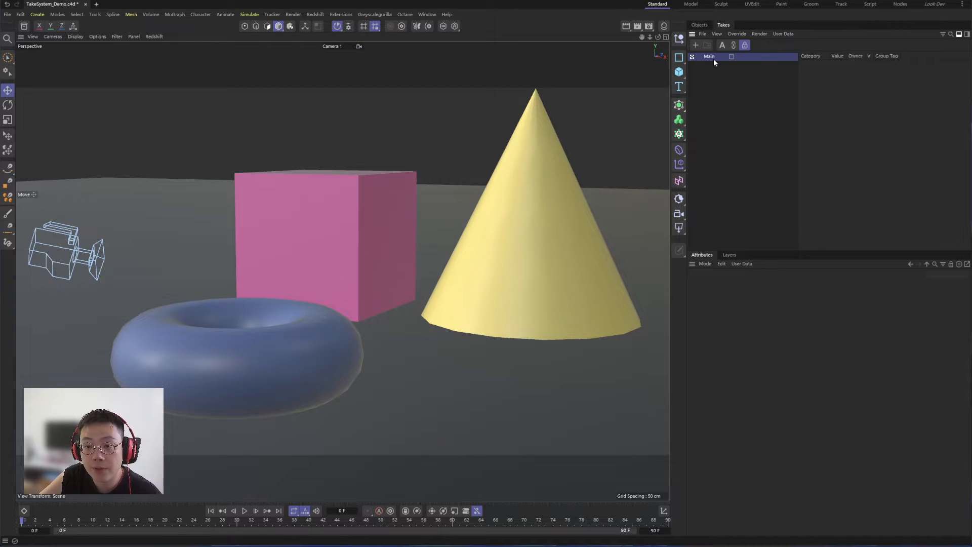
left_click(706, 25)
left_click_drag(702, 126, 716, 40)
left_click(722, 134)
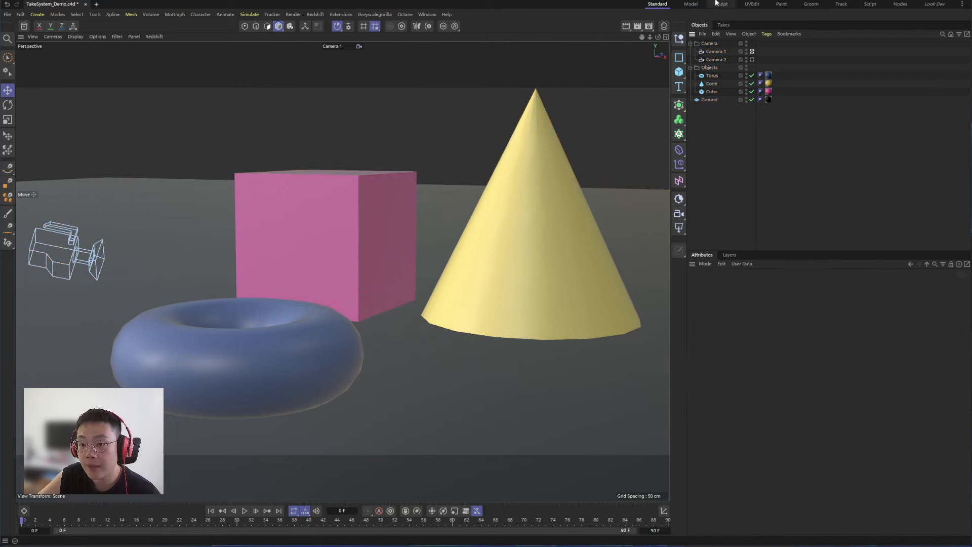
Create a new take under the Main take and make it the active take.
left_click(722, 26)
left_click(712, 66)
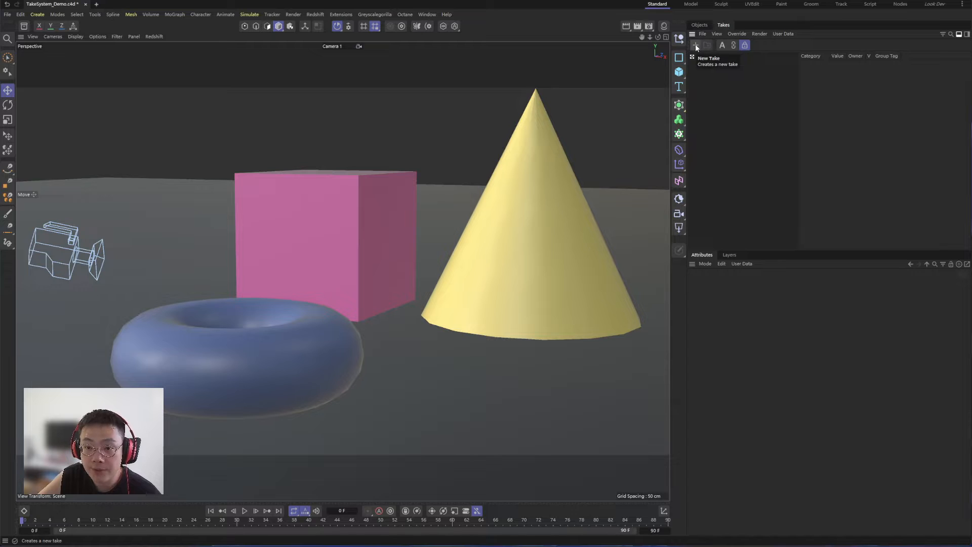
left_click(696, 45)
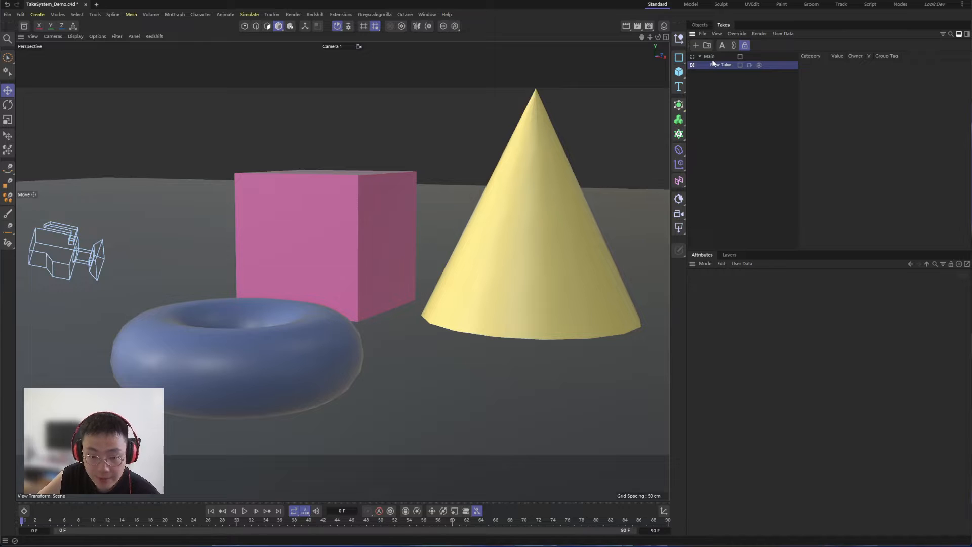
left_click(710, 57)
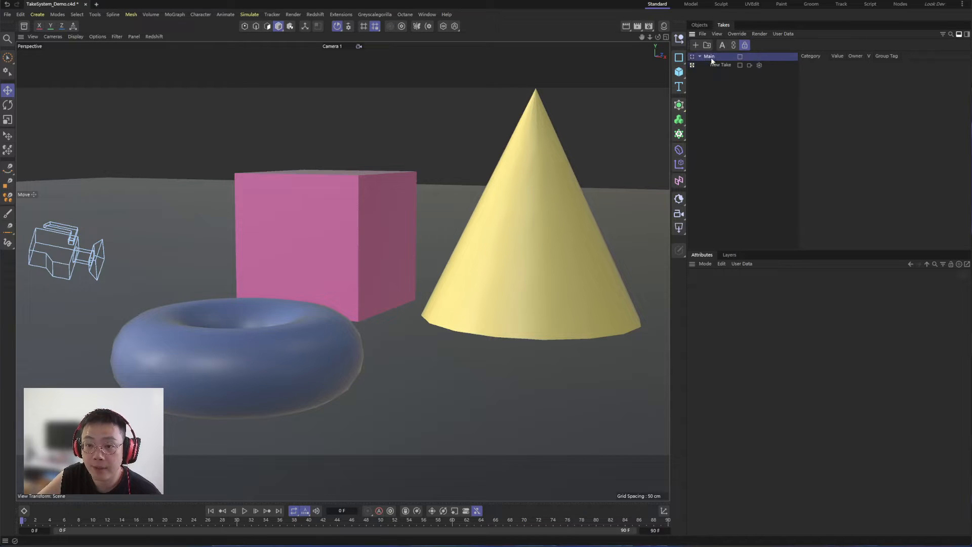
left_click(692, 57)
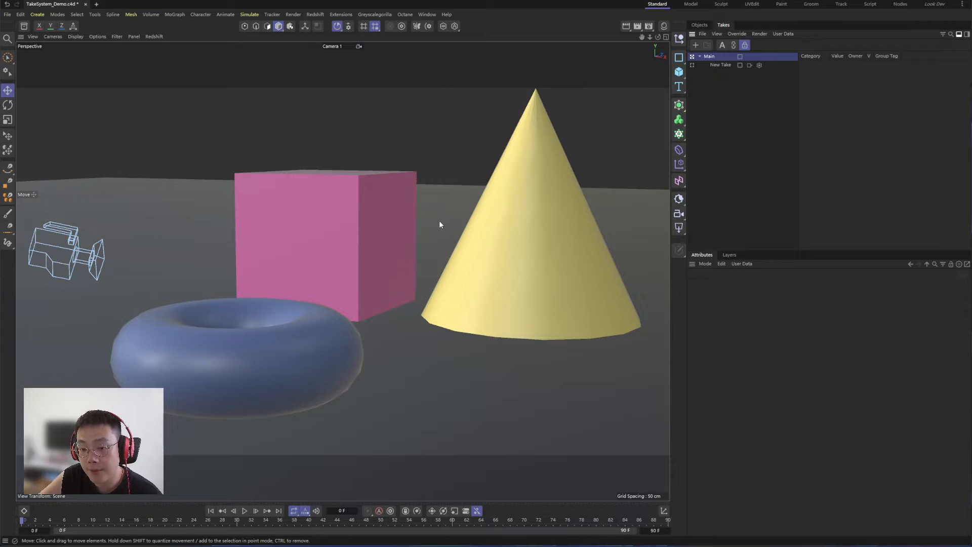
left_click(693, 65)
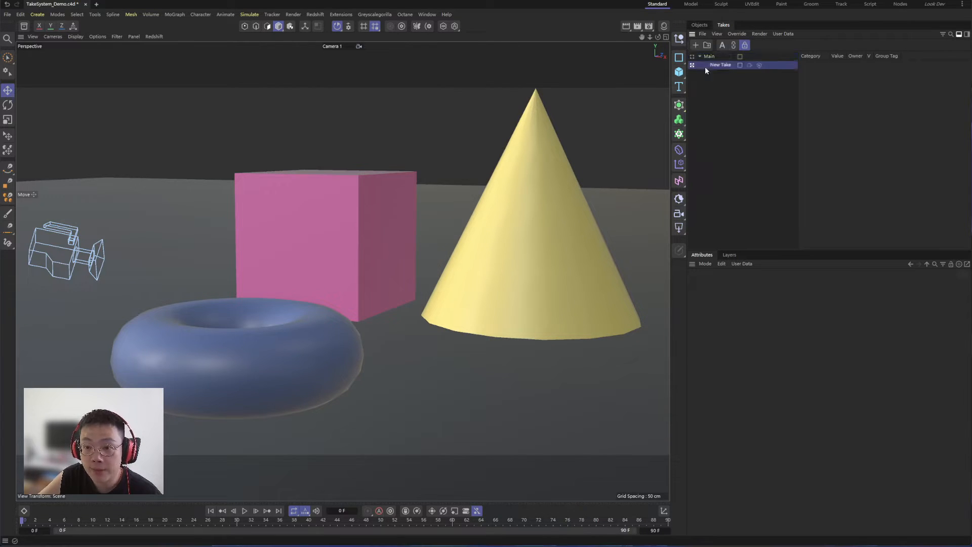
Turn on Auto Take and link the take selections to the other managers, keeping Lock Overrides on.
left_click(723, 46)
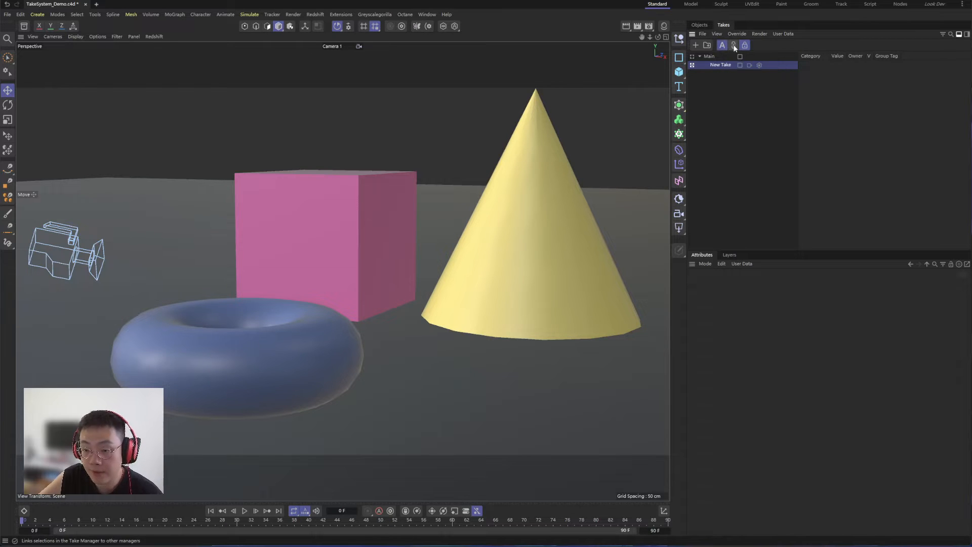
left_click(734, 46)
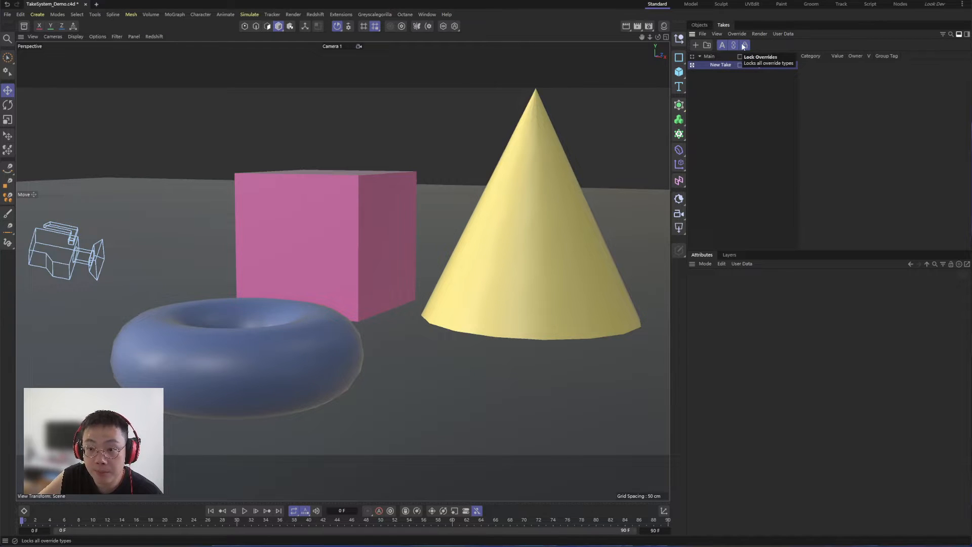
left_click(745, 46)
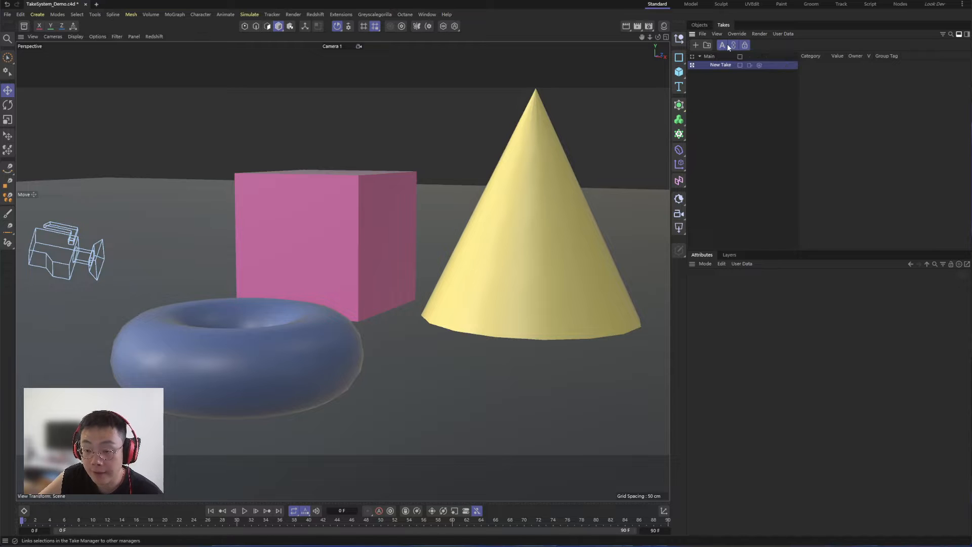
In the new take, move the torus toward the cone and place the cube farther back behind the torus.
left_click(353, 210)
left_click_drag(364, 201, 184, 200)
left_click(239, 324)
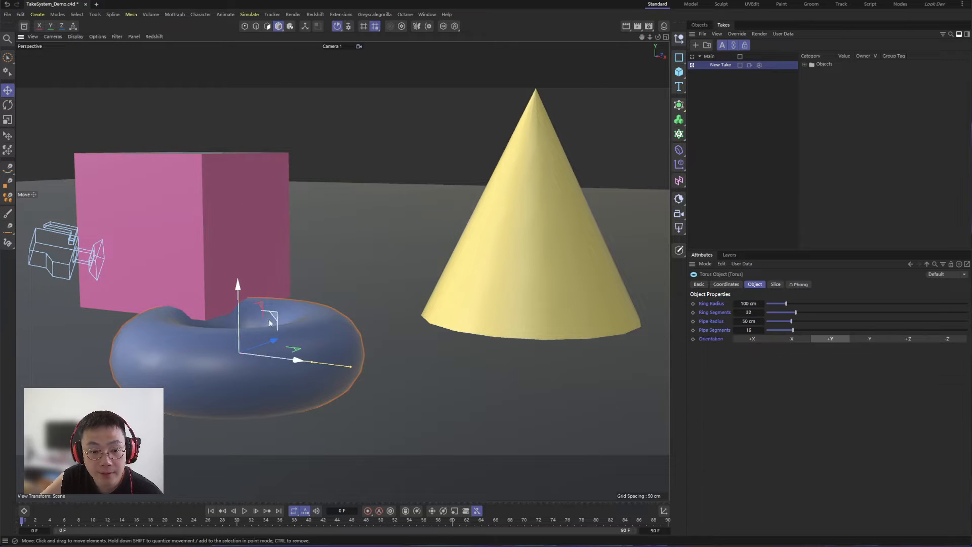
left_click_drag(240, 305, 363, 279)
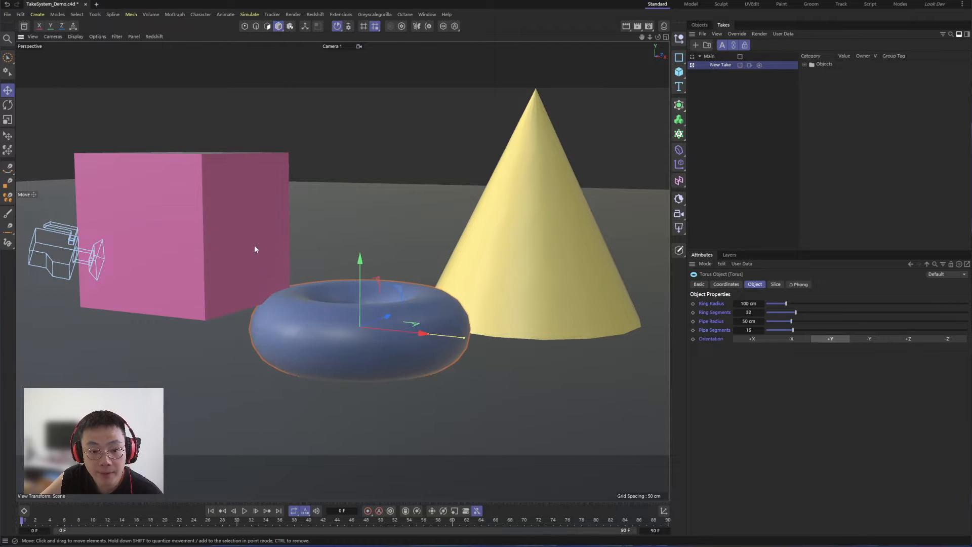
left_click(189, 218)
left_click_drag(186, 197, 297, 222)
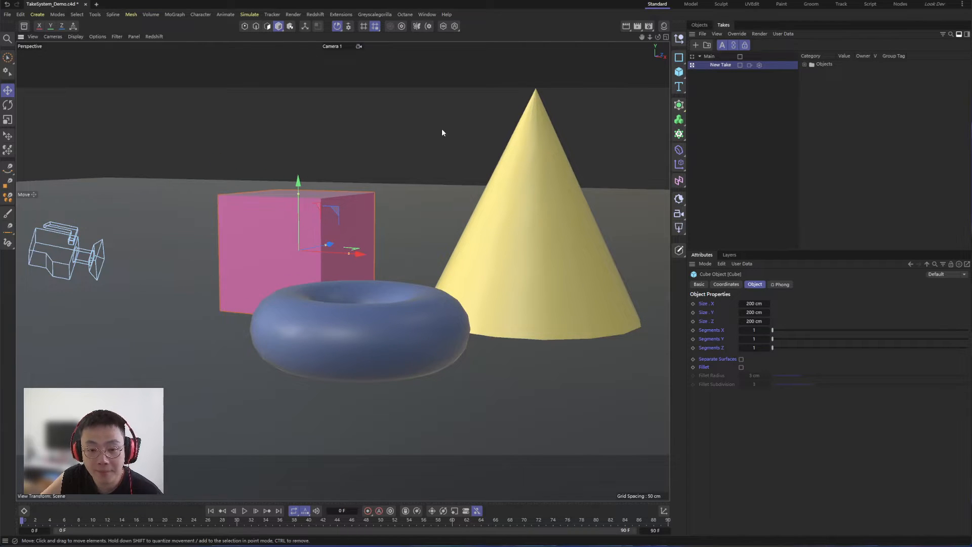
left_click(496, 156)
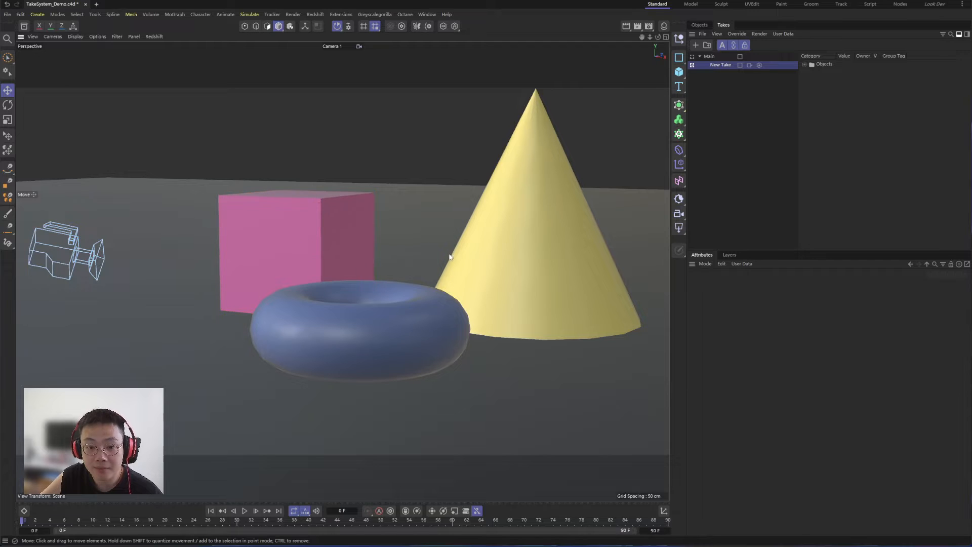
Switch between the Main take and New Take to compare their cube and torus positions, ending on Main.
left_click(693, 57)
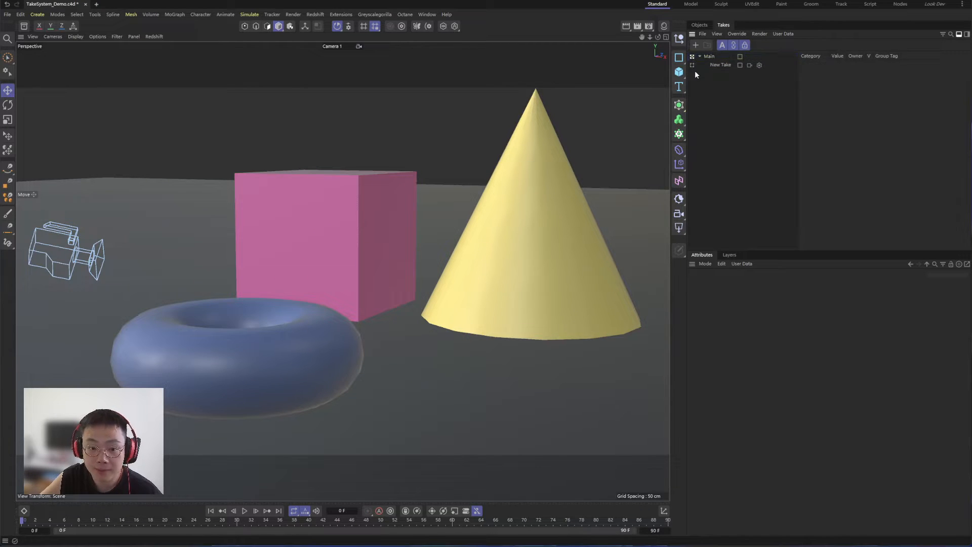
left_click(695, 66)
left_click(694, 57)
left_click(693, 65)
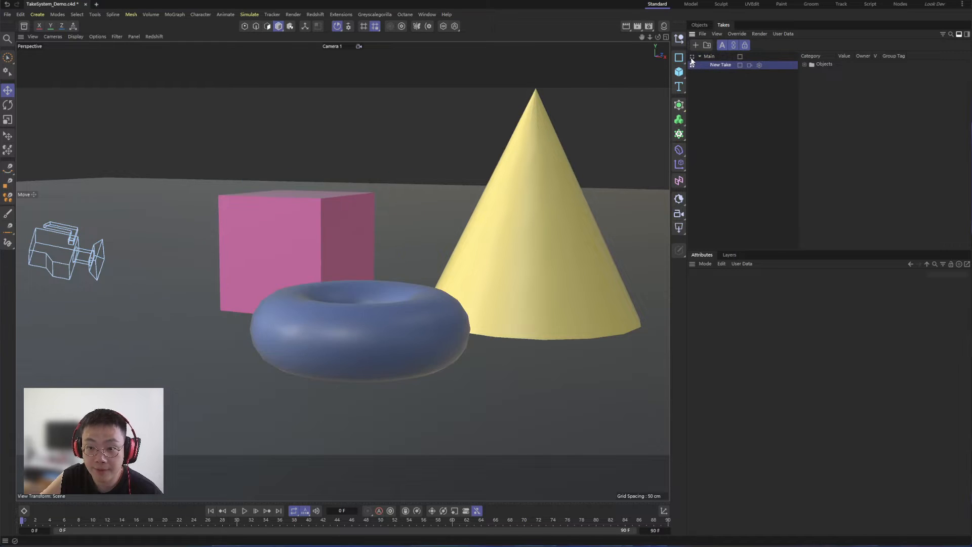
left_click(693, 57)
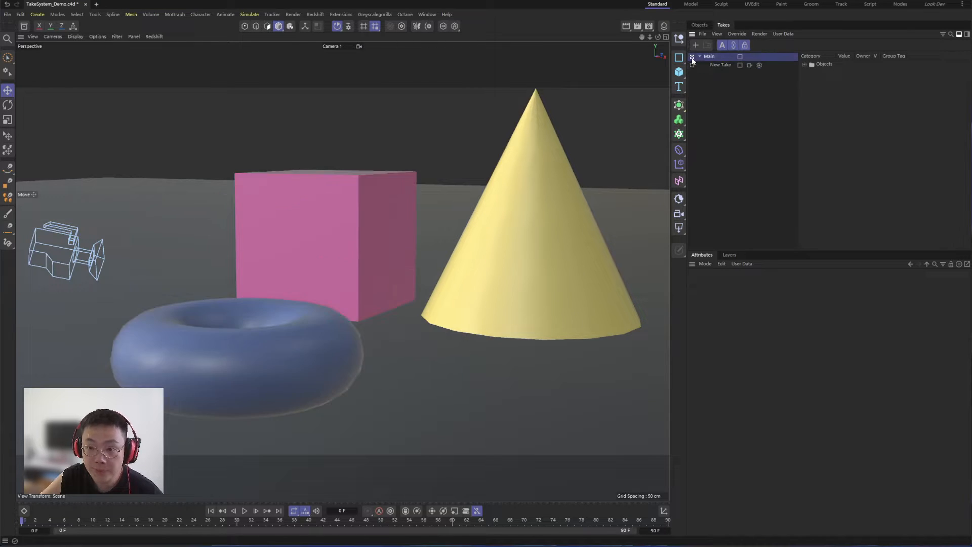
left_click(692, 65)
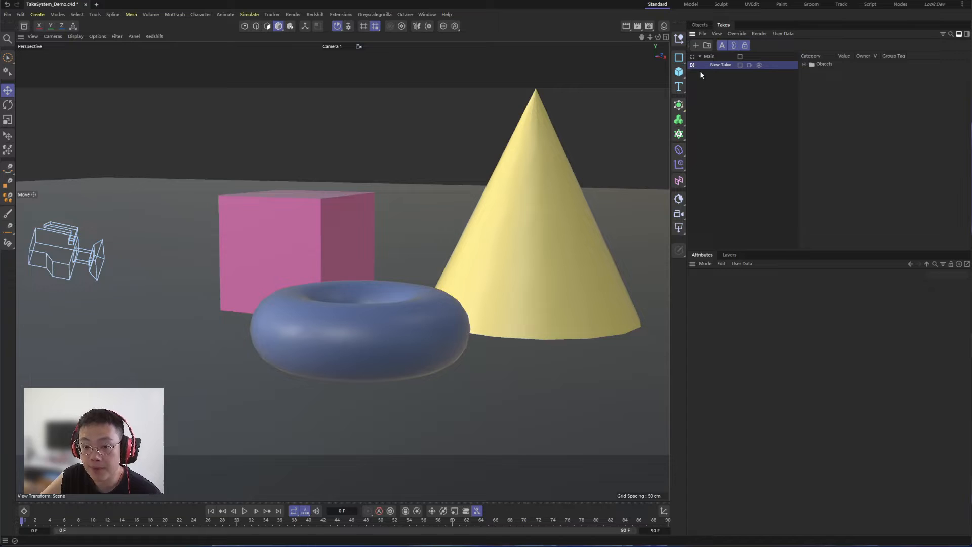
left_click(693, 57)
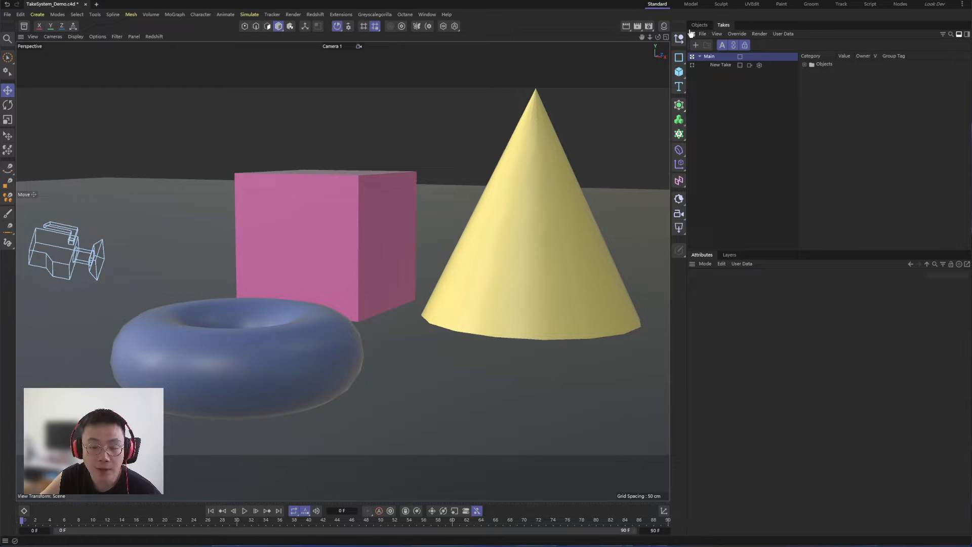
Show the scene's materials next to the viewport.
left_click(665, 26)
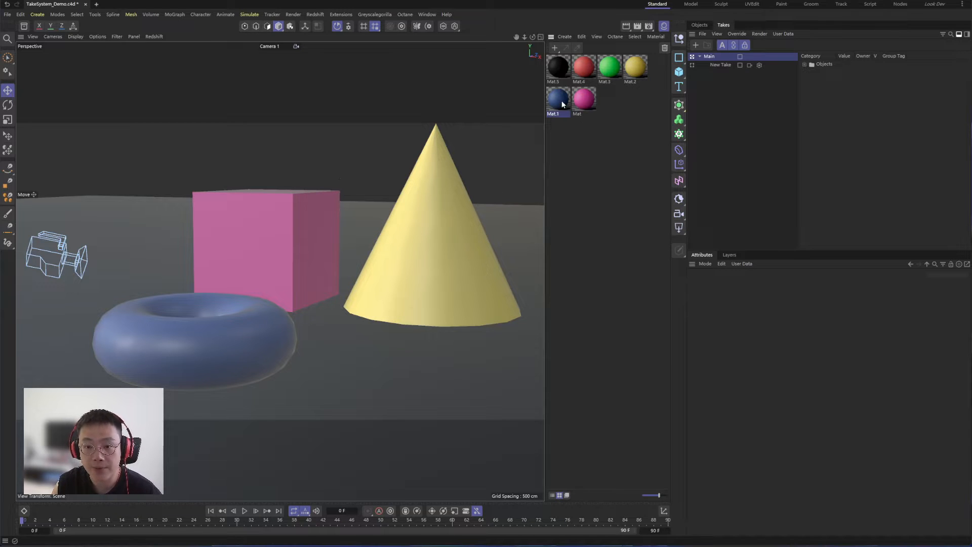
Try the red Mat.4 material on the cube in the Main take.
left_click_drag(584, 65, 276, 227)
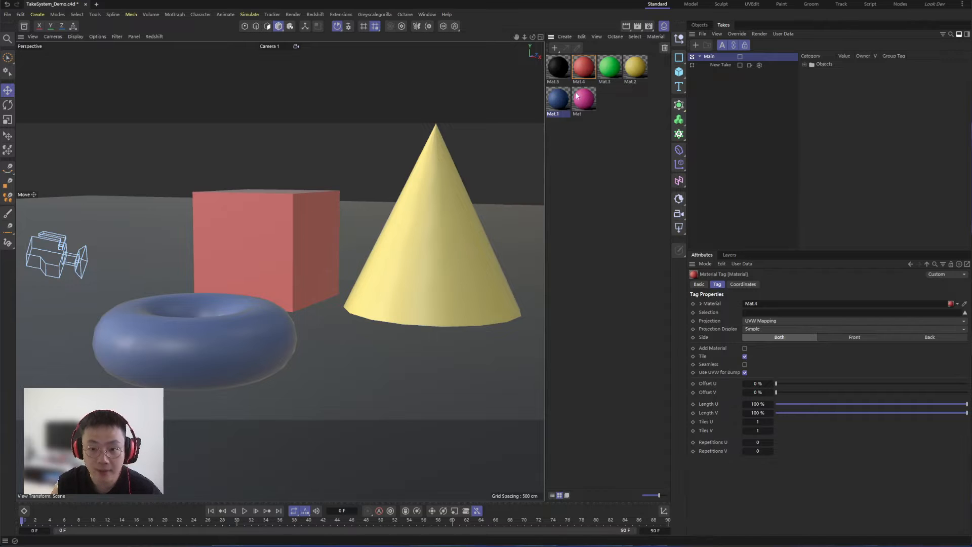
key("ctrl+z")
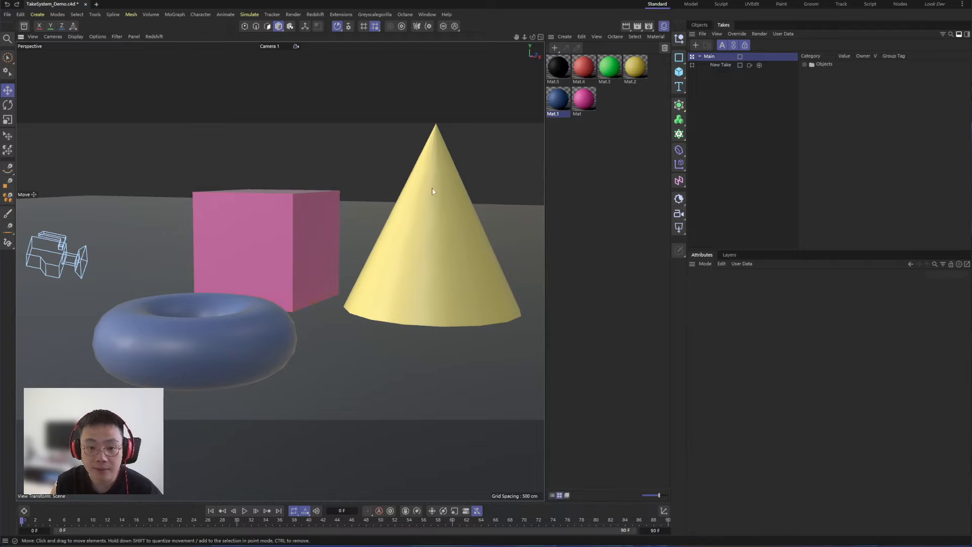
left_click(585, 130)
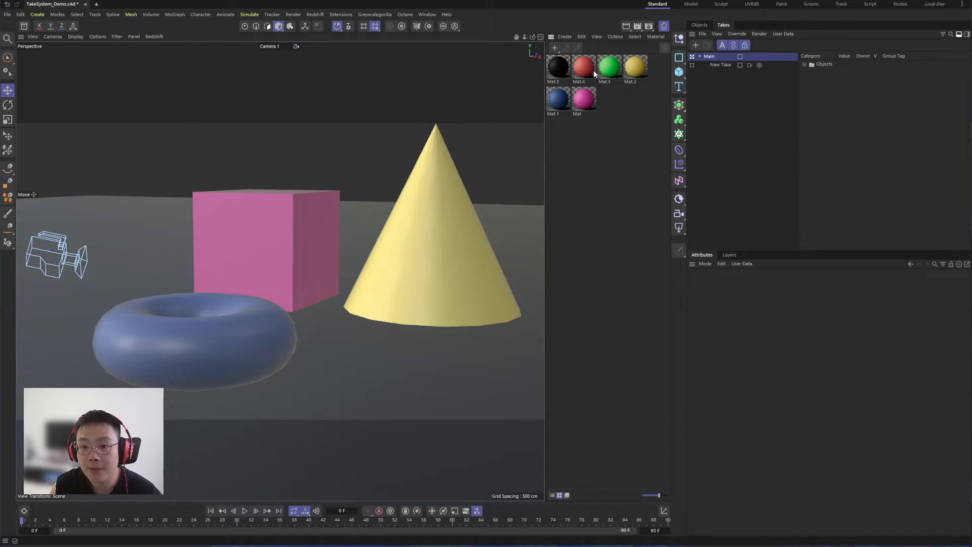
left_click(210, 343)
left_click(267, 250)
left_click(398, 246)
left_click(375, 166)
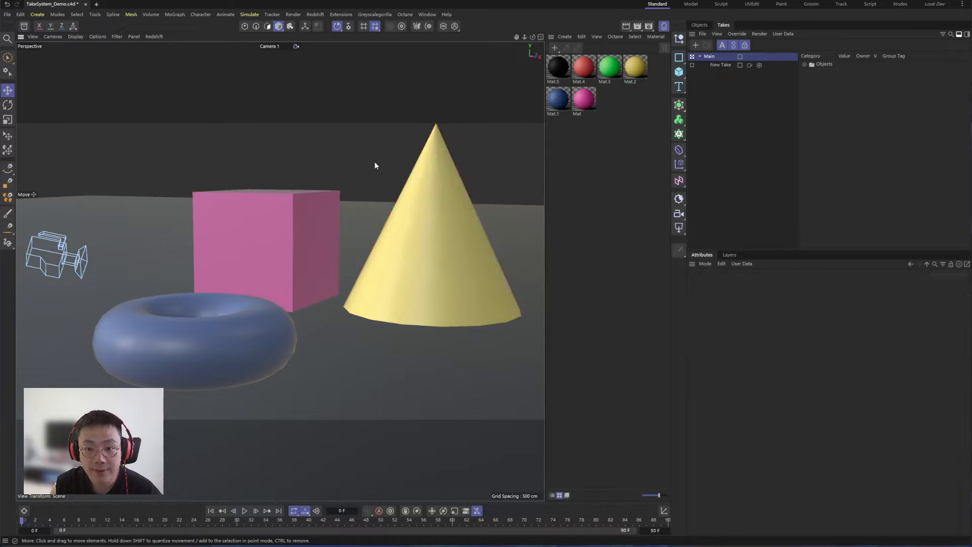
Make New Take the active take and bring up the scene's object list.
left_click(699, 24)
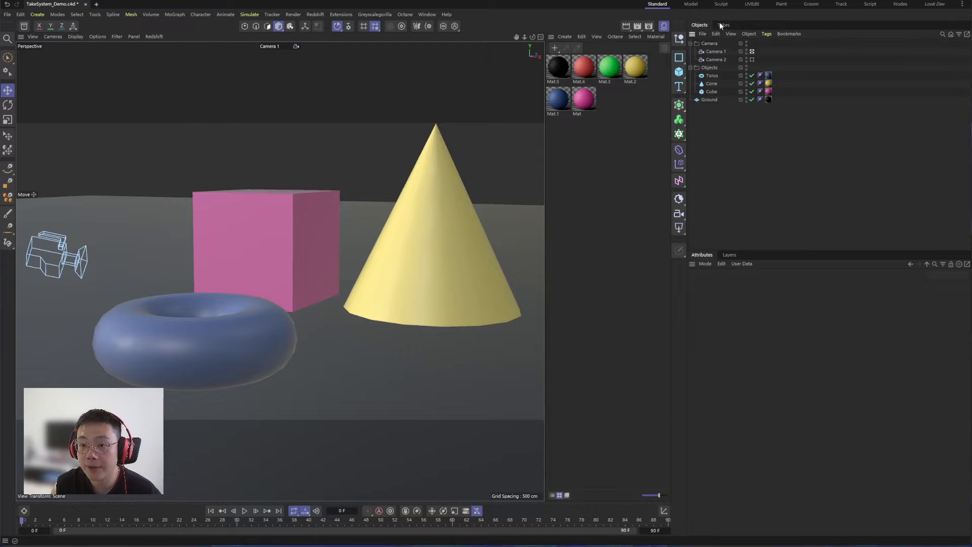
left_click(723, 25)
left_click(692, 65)
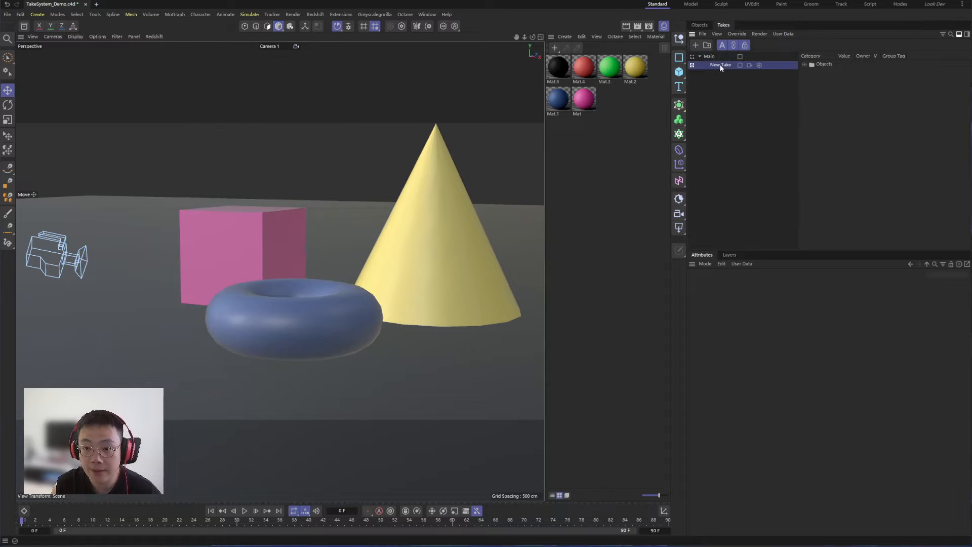
left_click(721, 123)
left_click(700, 25)
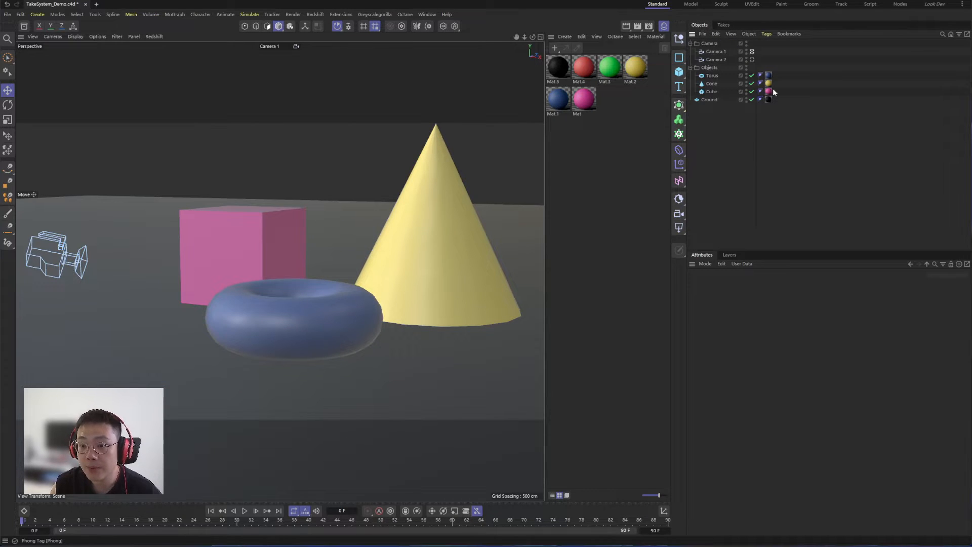
Add the red Mat.4 as a second material on the cube in New Take, and check the cube's material tags in the Main take.
left_click_drag(586, 70, 777, 90)
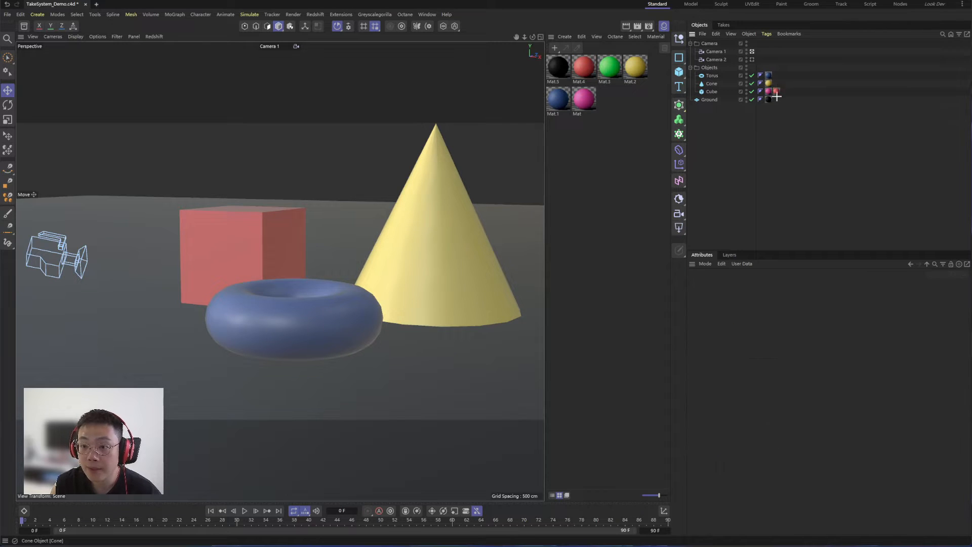
left_click(722, 24)
left_click(692, 56)
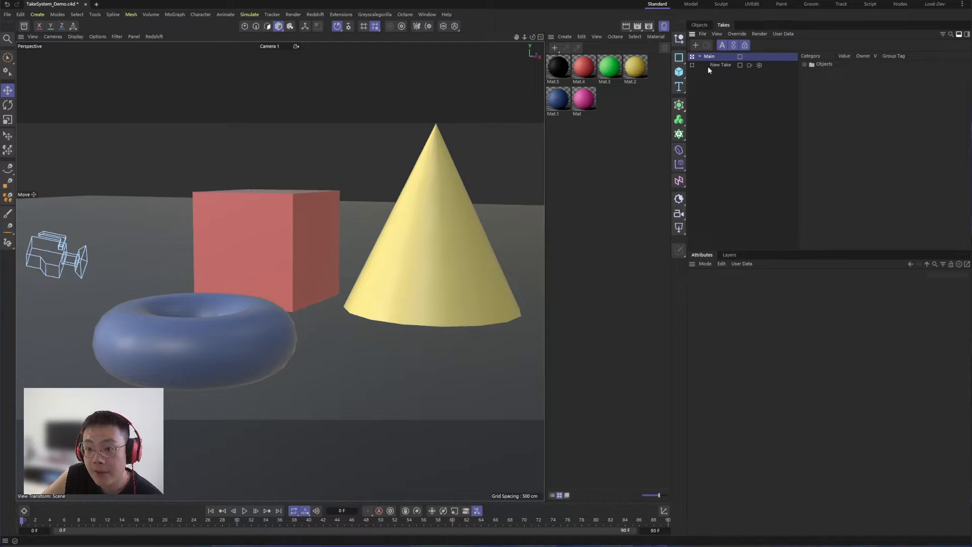
left_click(700, 25)
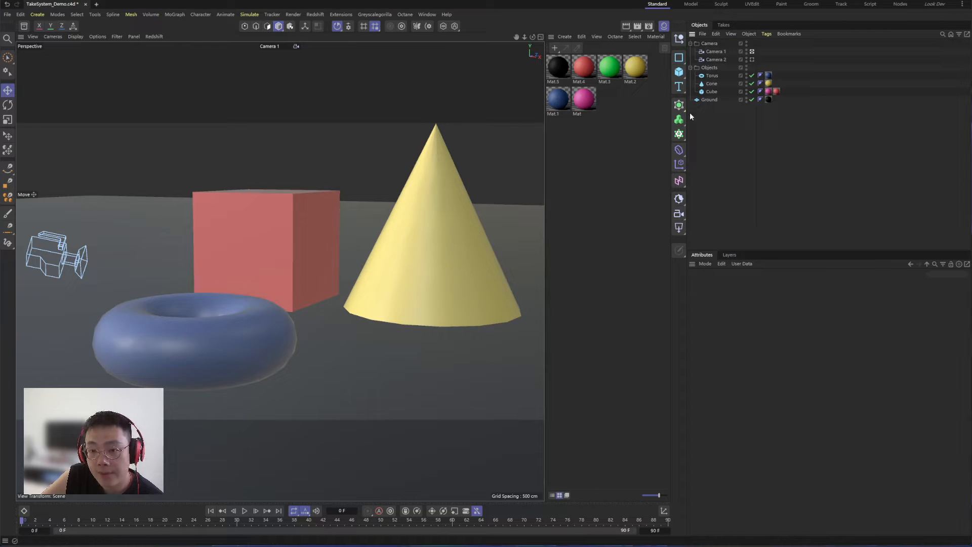
left_click(769, 91)
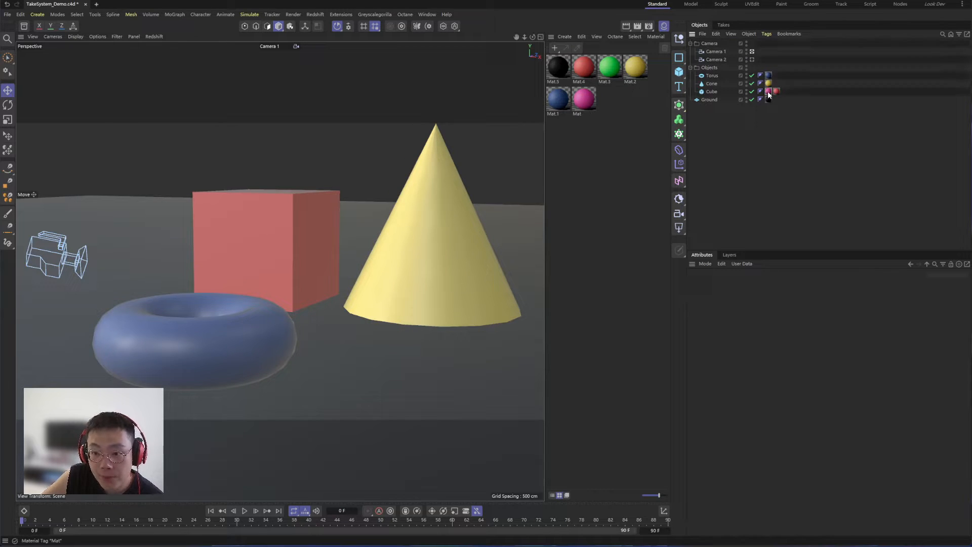
left_click(777, 92)
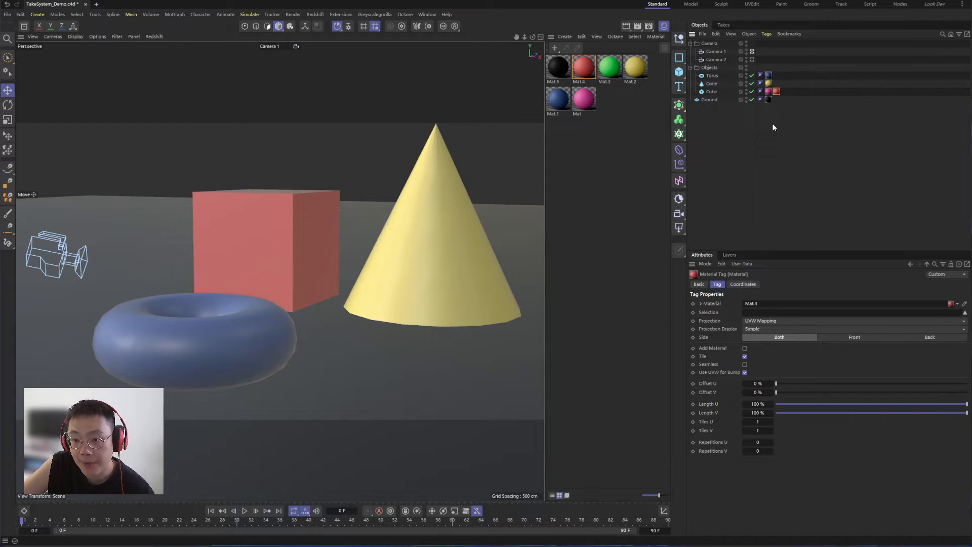
Make New Take active, add a Platonic object to the scene, and raise it so it sits above the torus.
left_click(722, 25)
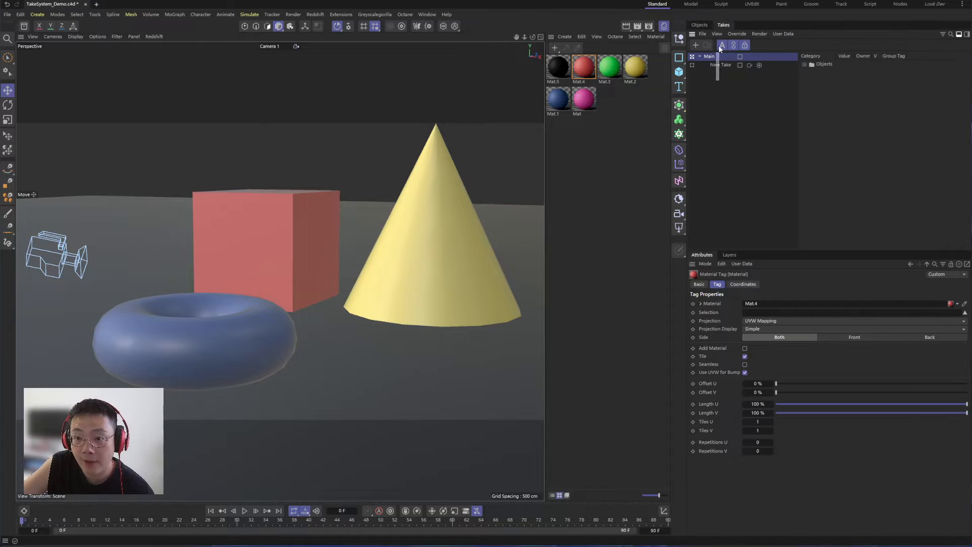
left_click_drag(718, 47, 718, 46)
left_click(713, 78)
left_click(693, 65)
left_click(724, 81)
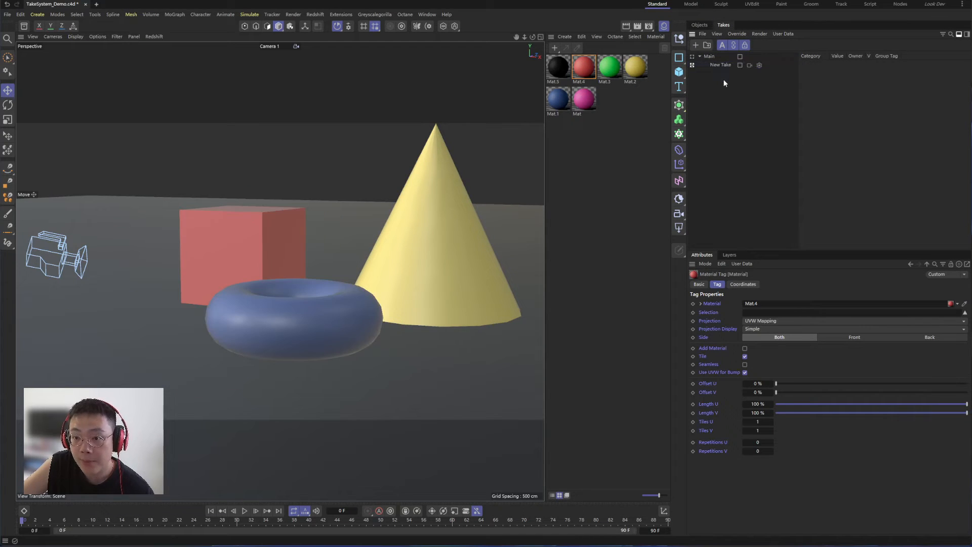
left_click(721, 65)
left_click(700, 24)
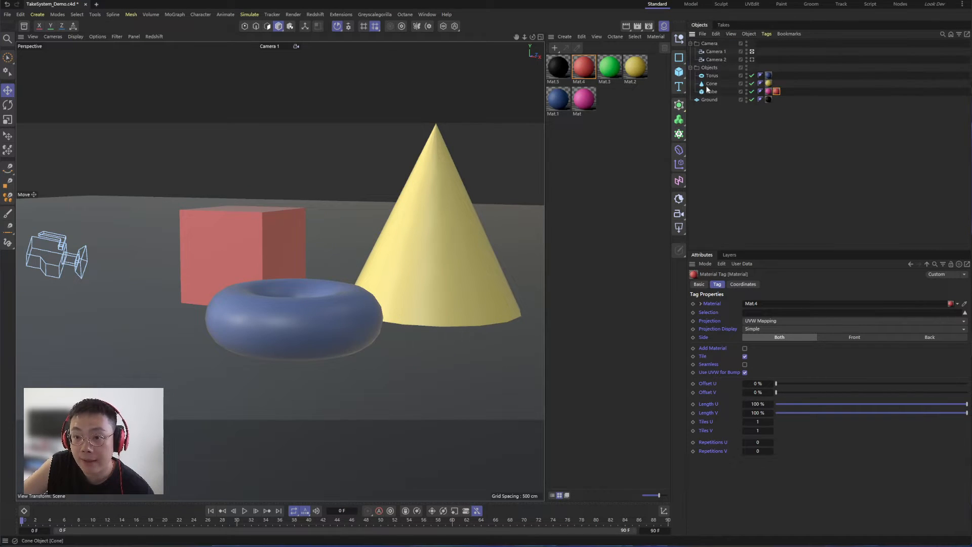
left_click(679, 72)
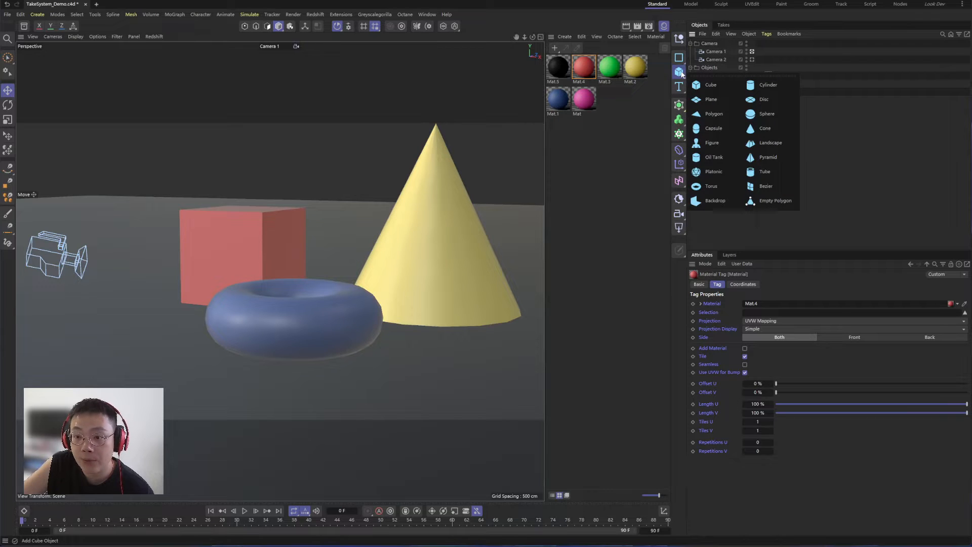
left_click(711, 172)
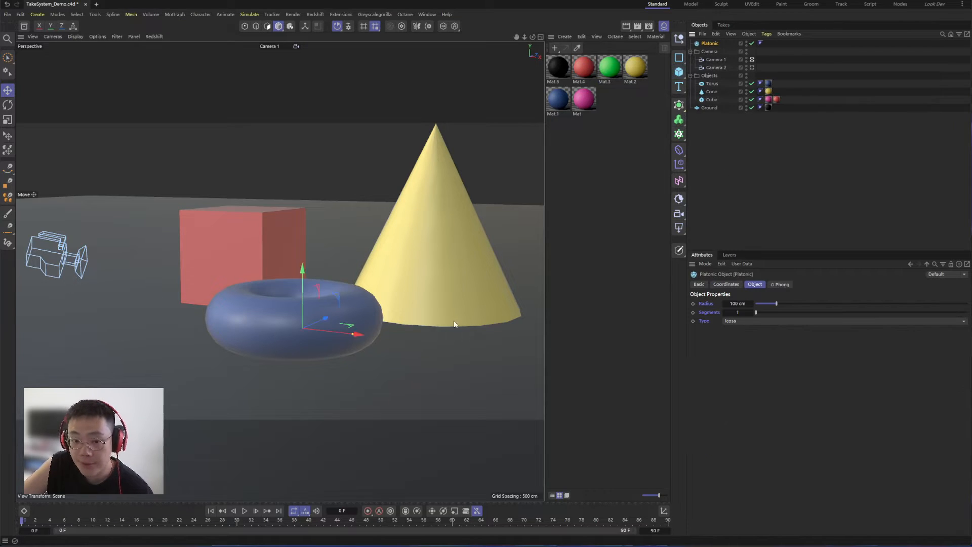
left_click_drag(304, 283, 306, 220)
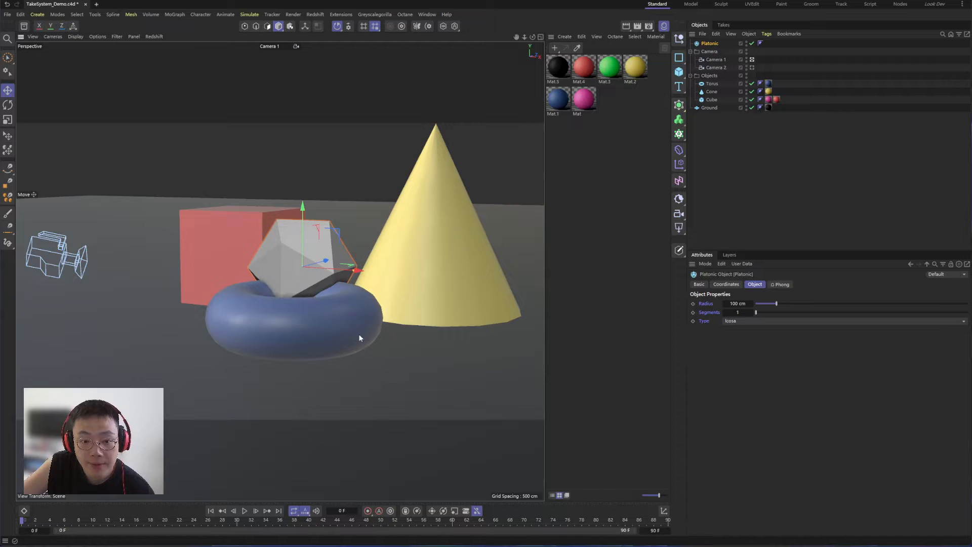
Switch to the Main take and back to New Take to compare the Platonic object's position.
left_click(720, 25)
left_click(694, 56)
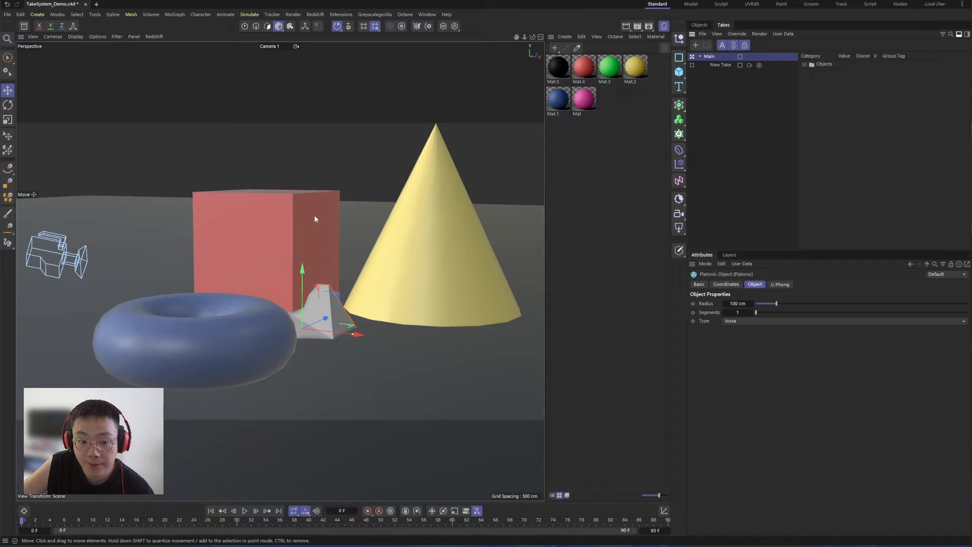
left_click(707, 25)
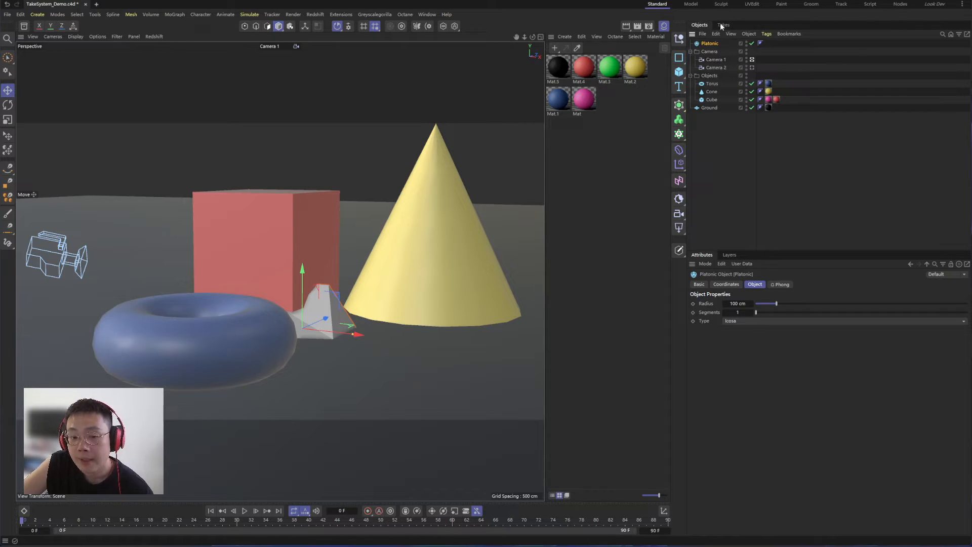
left_click(722, 25)
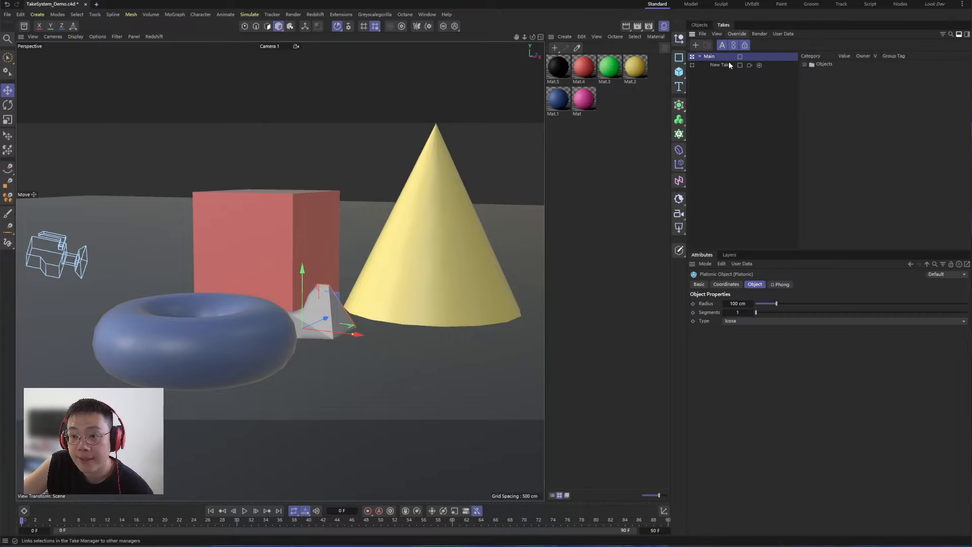
left_click(725, 65)
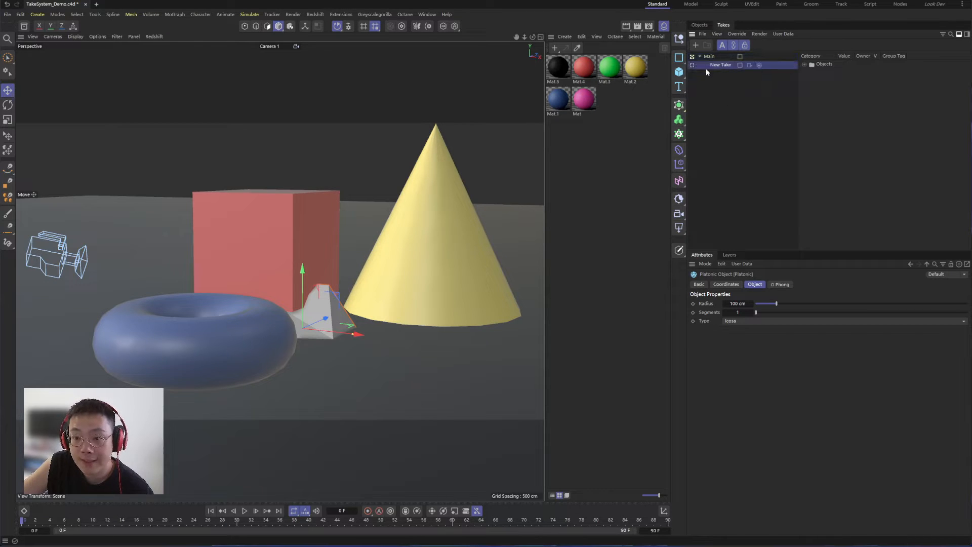
left_click(692, 65)
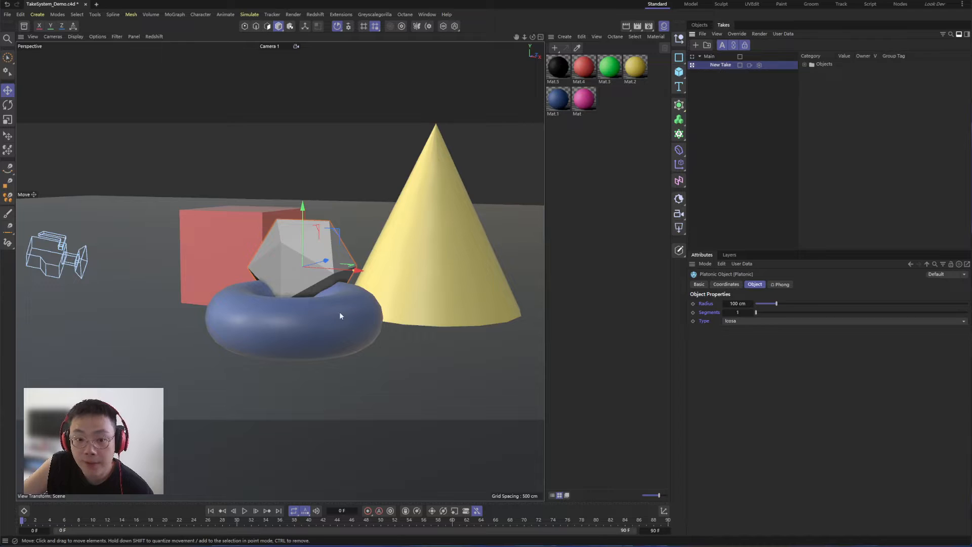
Expand New Take's overrides to examine the cube's position values and the coordinate entries of the torus and Platonic object.
left_click(804, 64)
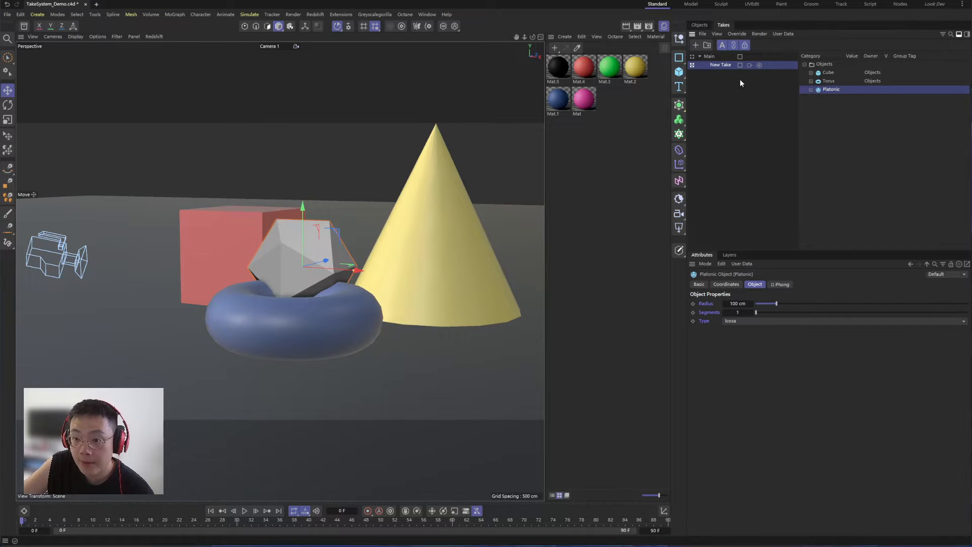
mouse_move(799, 71)
left_mouse_down()
mouse_move(767, 71)
mouse_move(788, 71)
left_mouse_up()
left_click(713, 57)
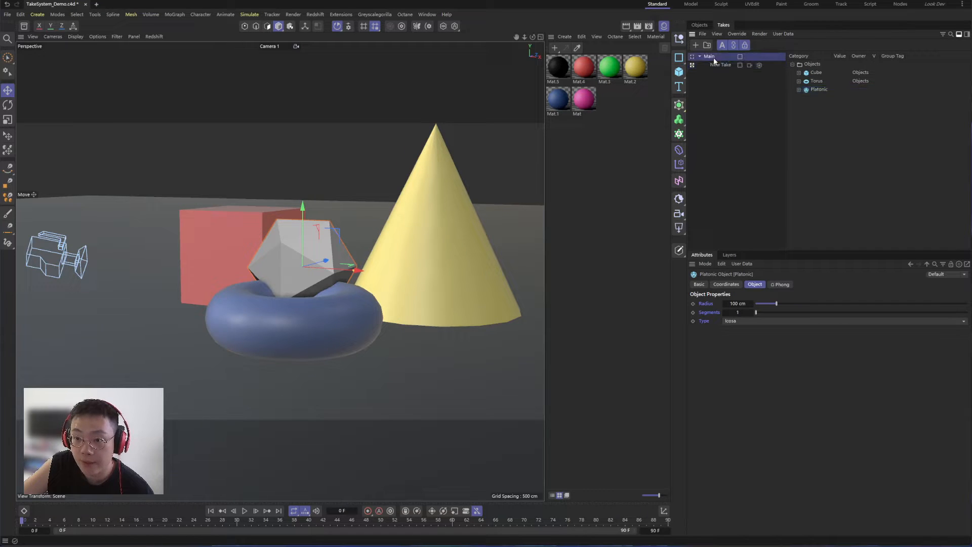
left_click(723, 65)
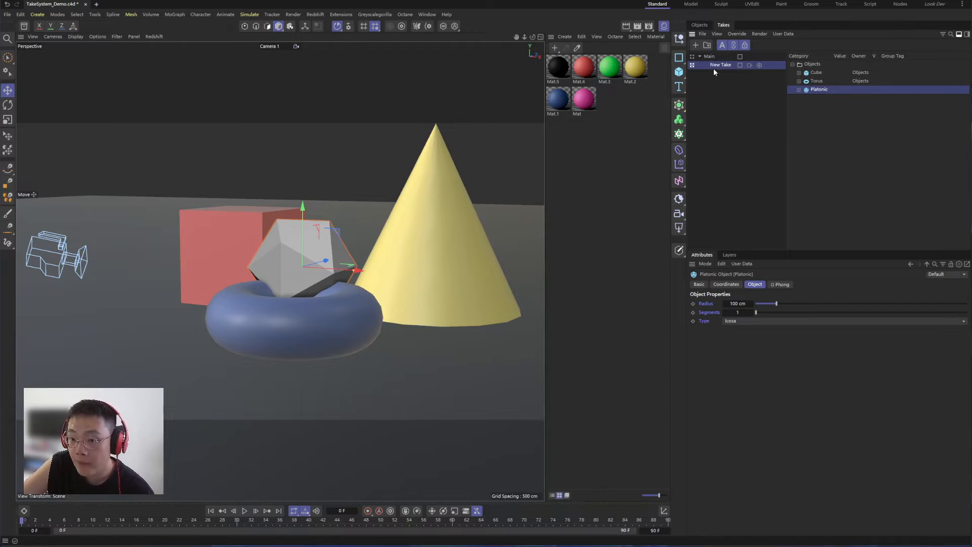
left_click(798, 73)
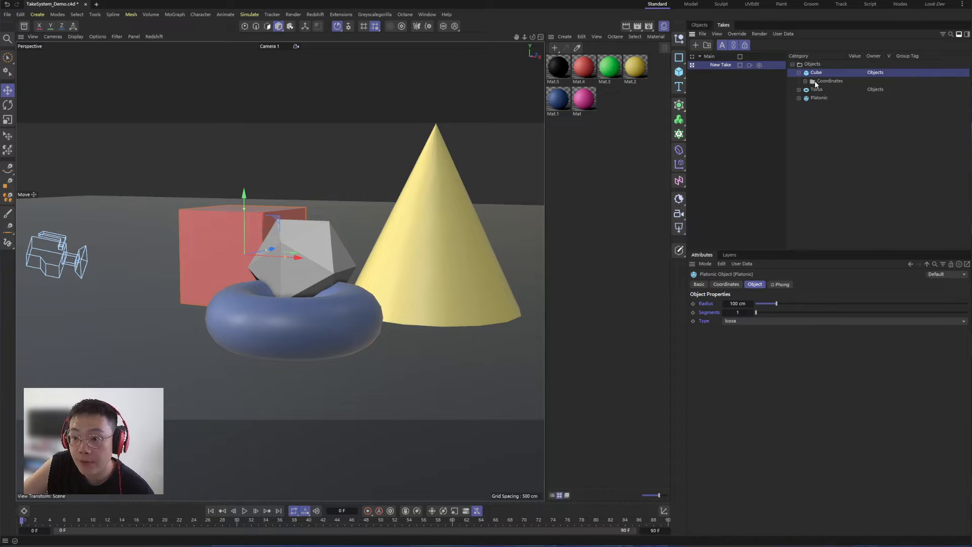
left_click(815, 80)
left_click(805, 81)
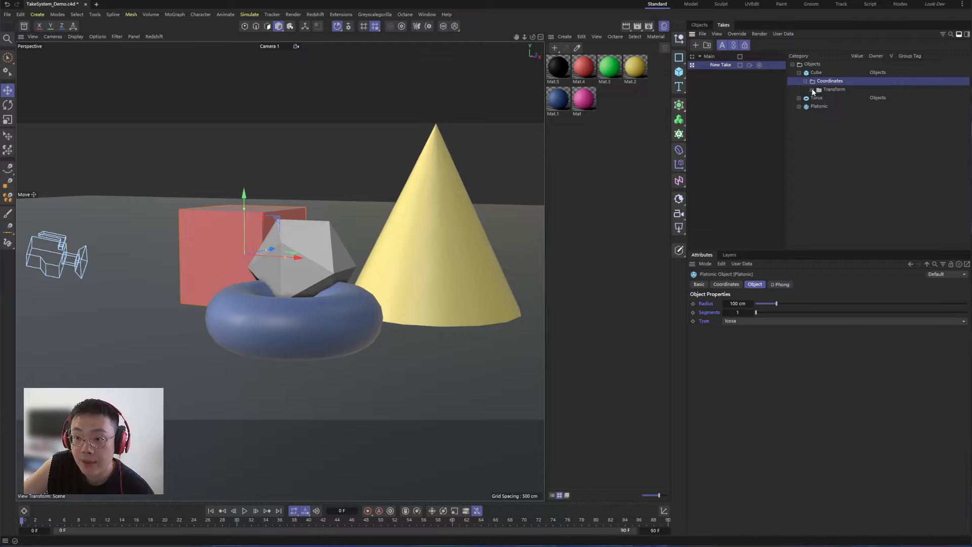
left_click(812, 90)
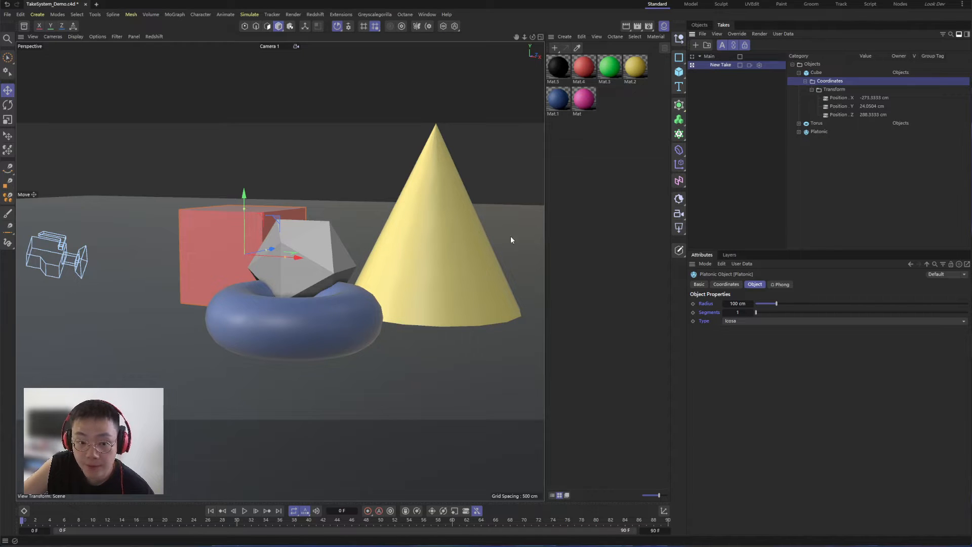
left_click(799, 123)
left_click(798, 140)
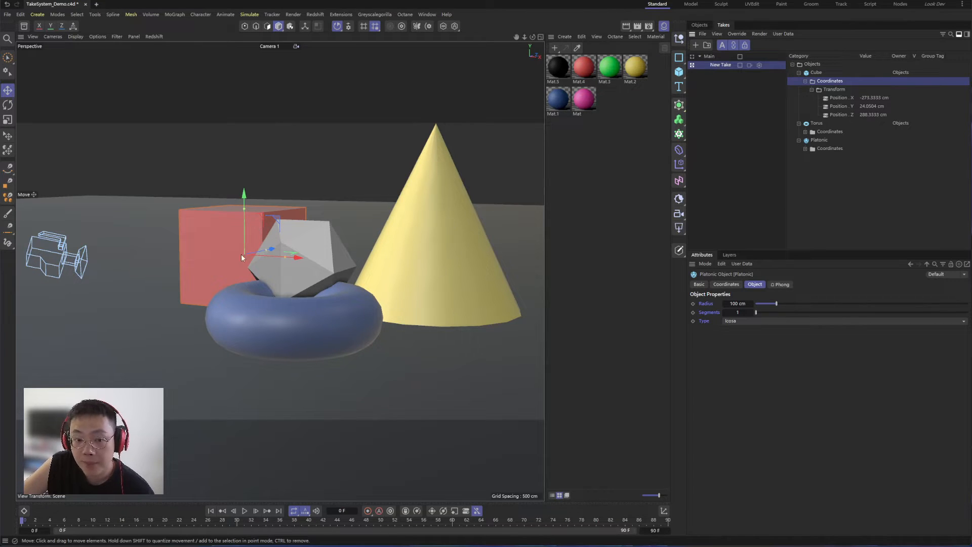
left_click(716, 67)
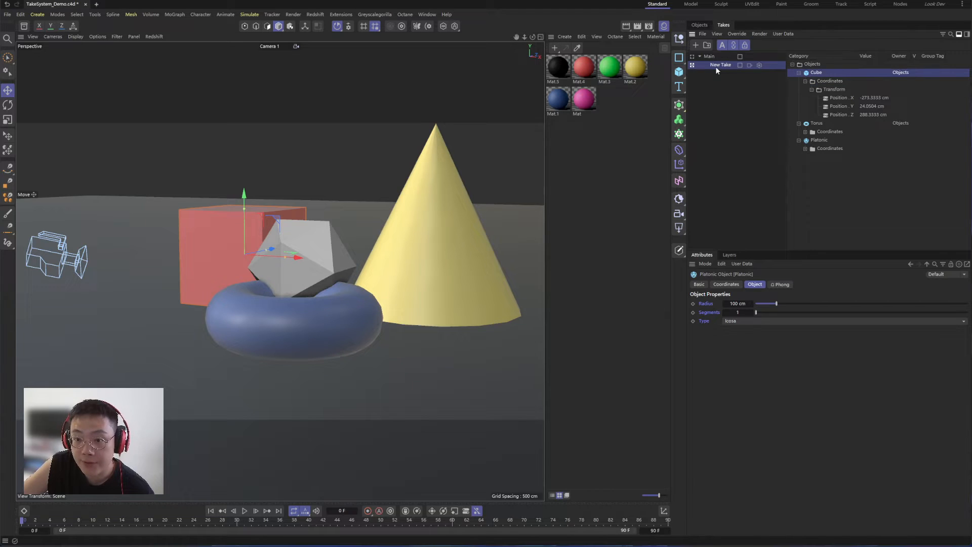
left_click(808, 149)
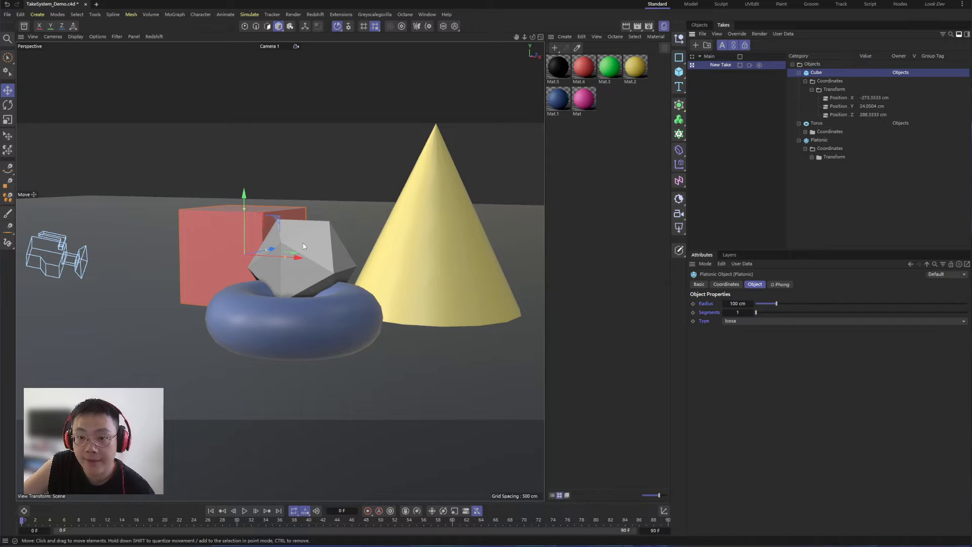
Compare the overrides listed for Main and New Take, and show the Platonic object's coordinates with the Main take active.
left_click_drag(716, 82, 708, 53)
left_click(713, 78)
left_click(704, 57)
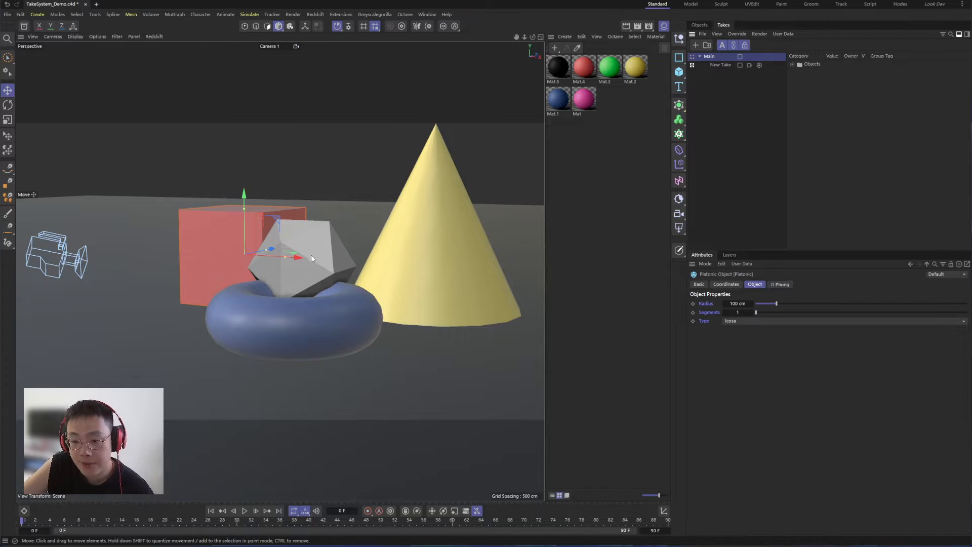
left_click(719, 65)
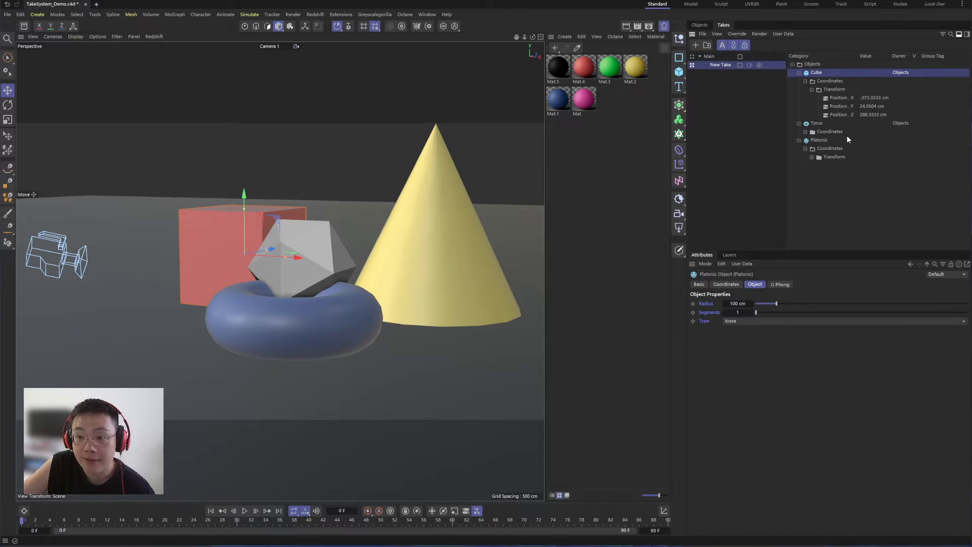
left_click(821, 150)
left_click(833, 158)
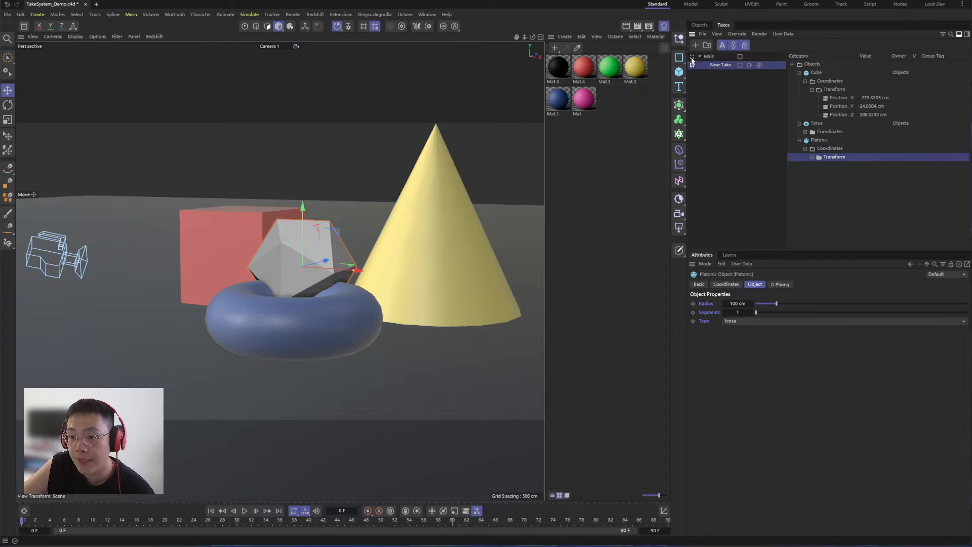
left_click(720, 57)
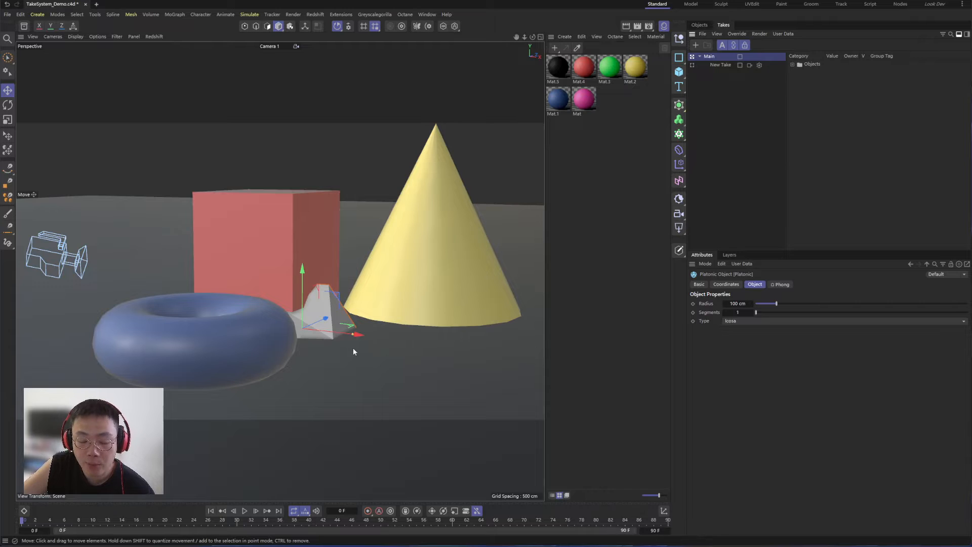
left_click(726, 284)
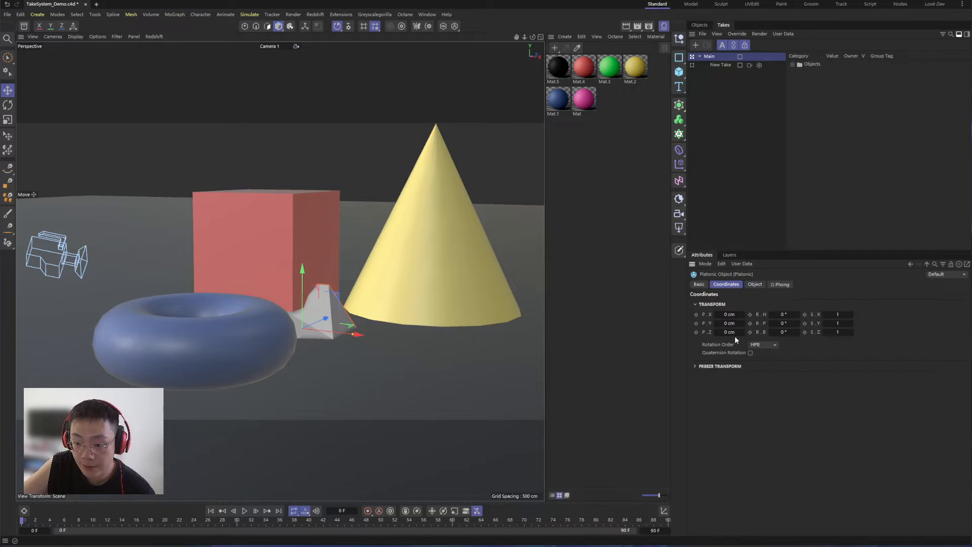
In New Take, delete the cube's extra red material tag and replace its pink material with the red Mat.4.
left_click(720, 65)
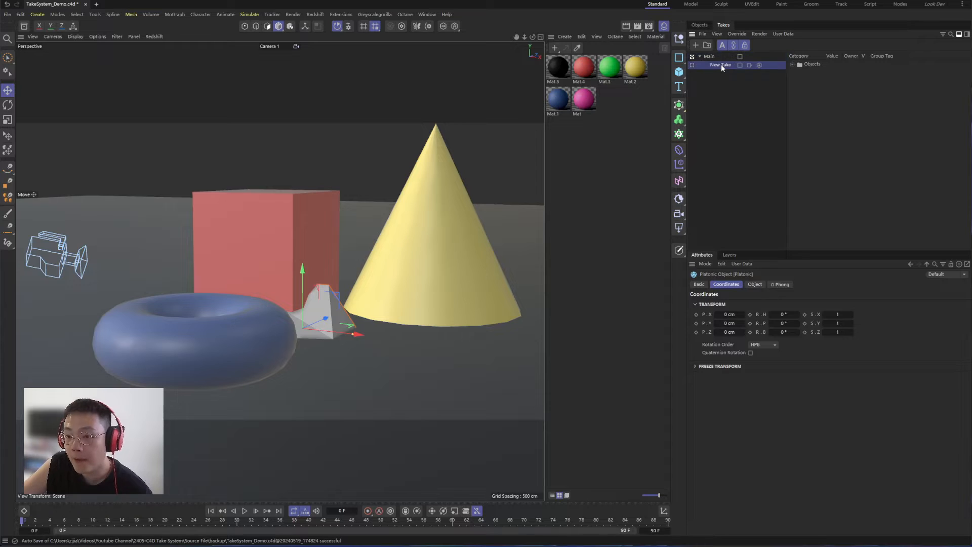
left_click(692, 65)
left_click(221, 260)
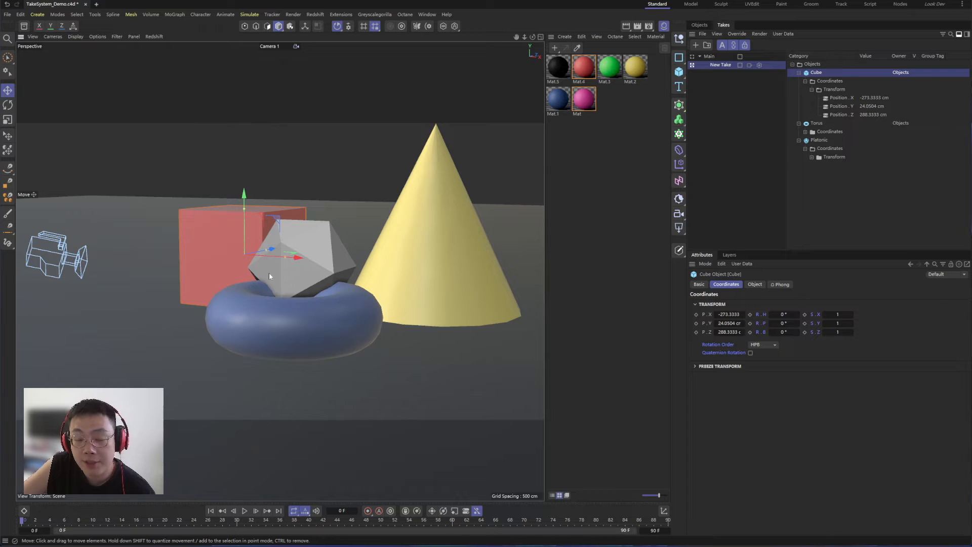
left_click(699, 25)
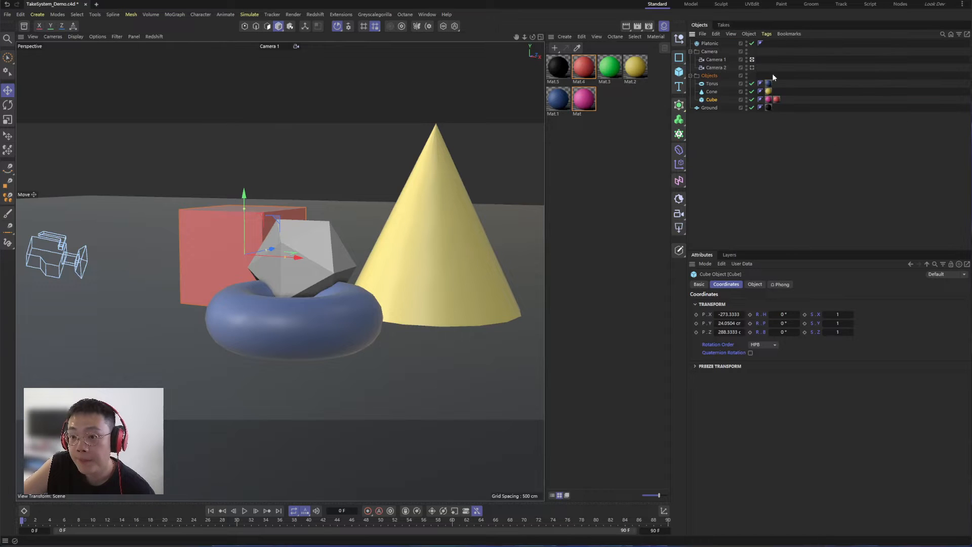
left_click(776, 100)
key("Delete")
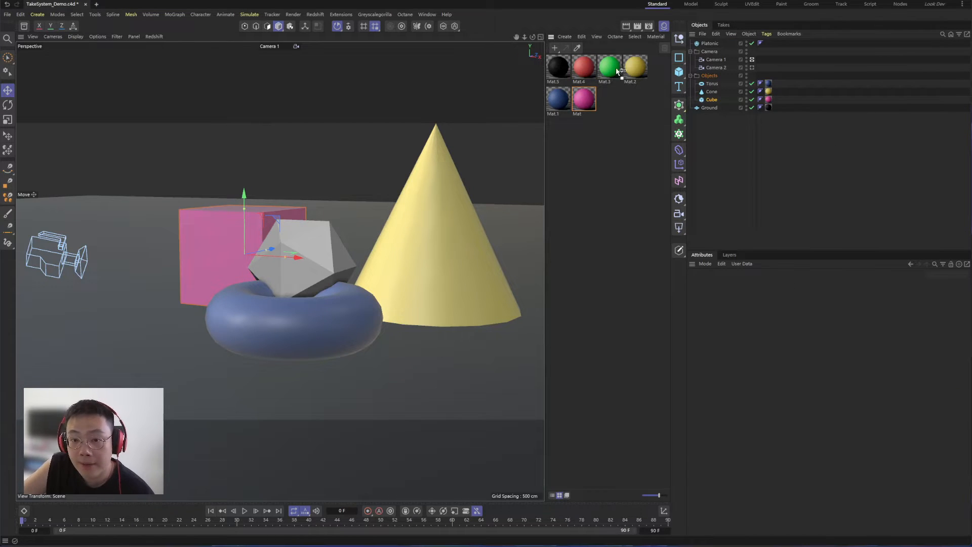
left_click_drag(618, 71, 768, 100)
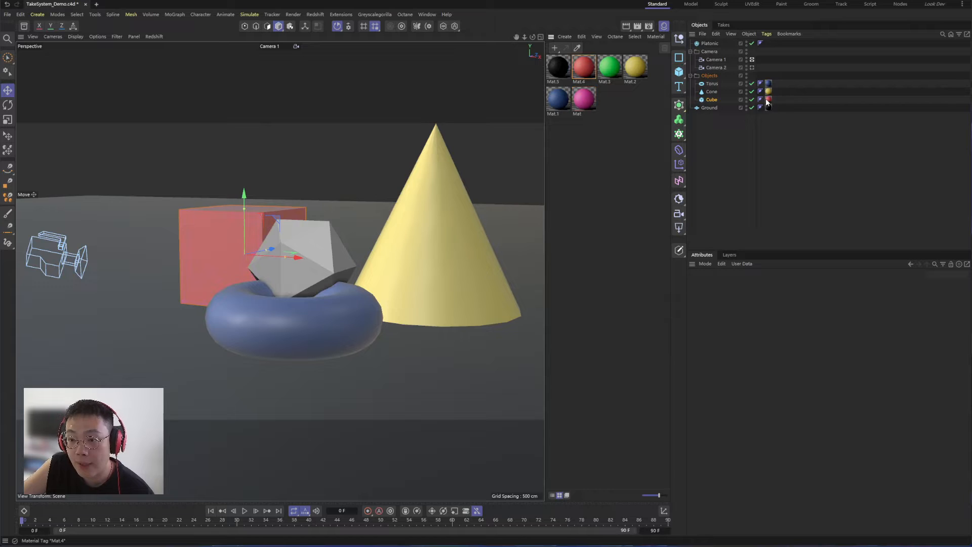
Switch between the Main take and New Take to compare the cube's material with Mat.4 in the material list.
left_click(723, 25)
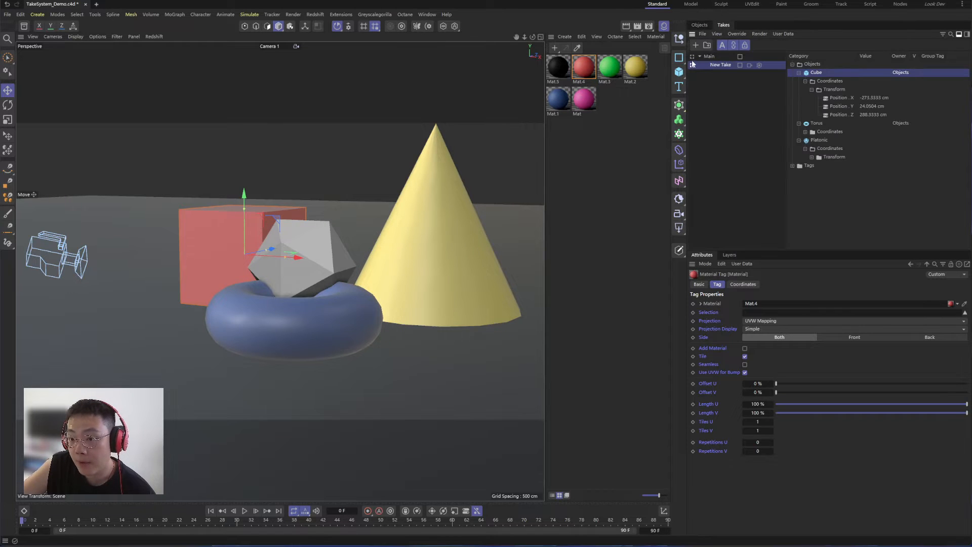
left_click(692, 57)
left_click(693, 64)
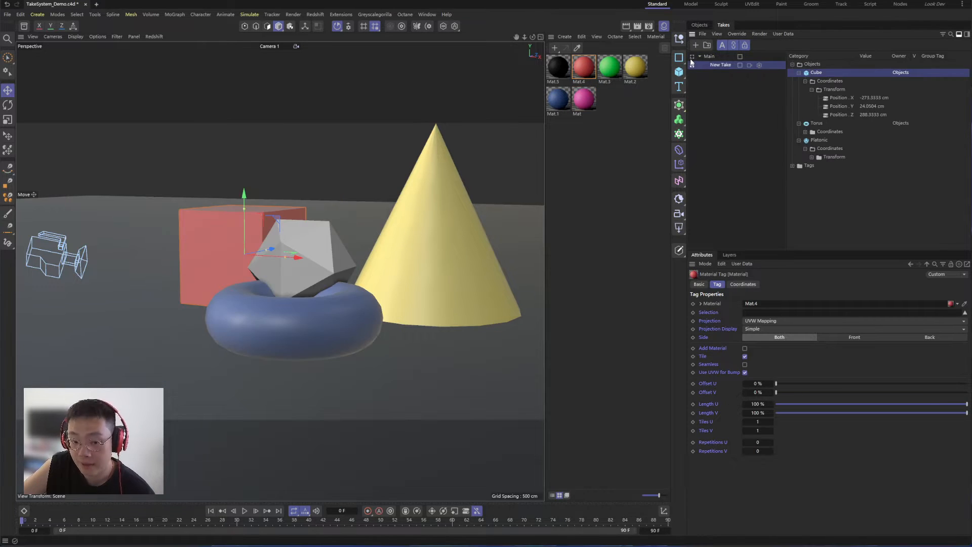
left_click(584, 69)
left_click(692, 56)
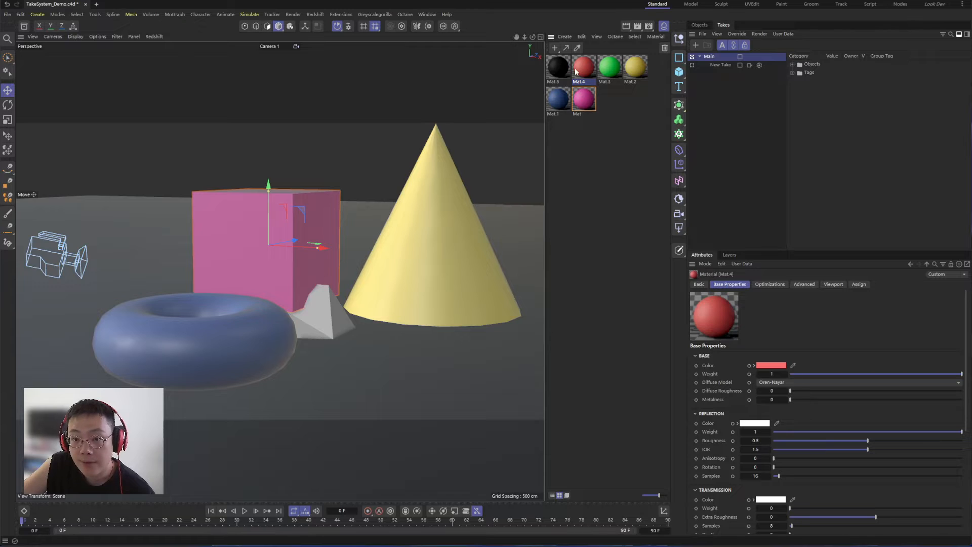
left_click(692, 65)
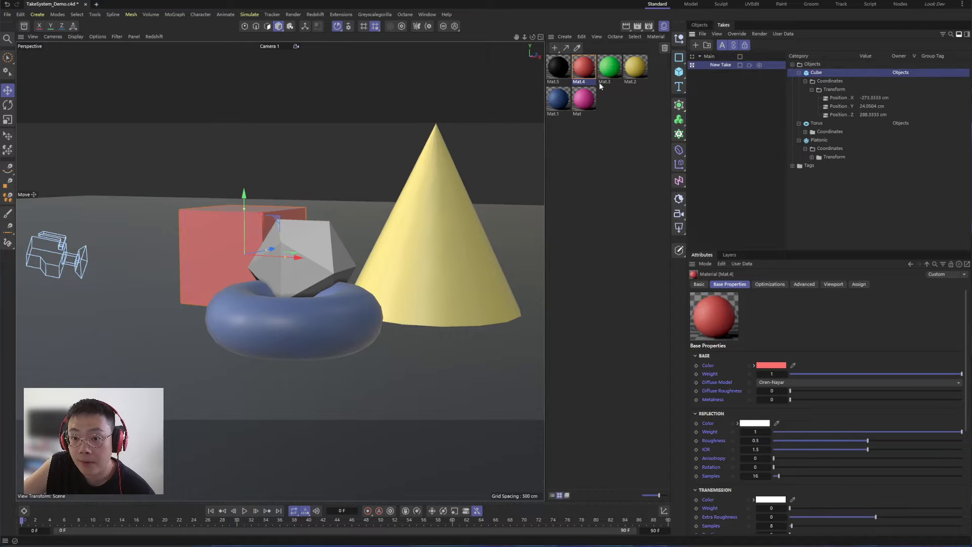
In New Take, replace the cube's red material with the green Mat.3 and compare the result with the Main take.
left_click(700, 25)
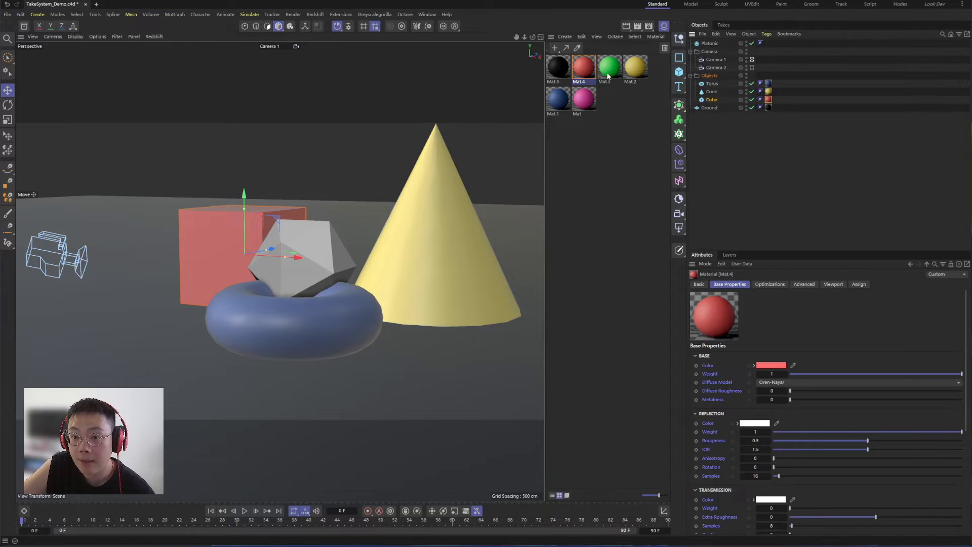
left_click(724, 25)
left_click(692, 65)
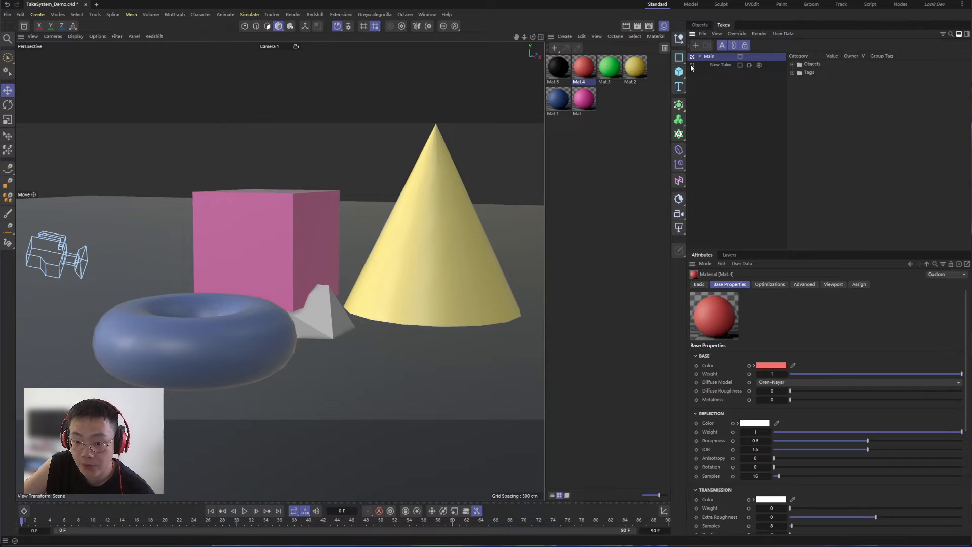
left_click(693, 65)
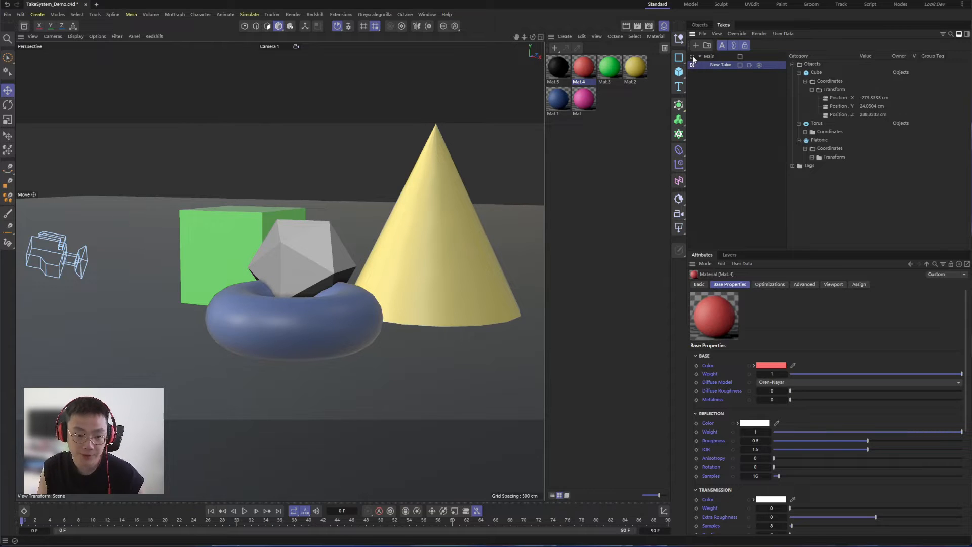
Activate the Main take and inspect the material tag assigned to the cube.
left_click(693, 57)
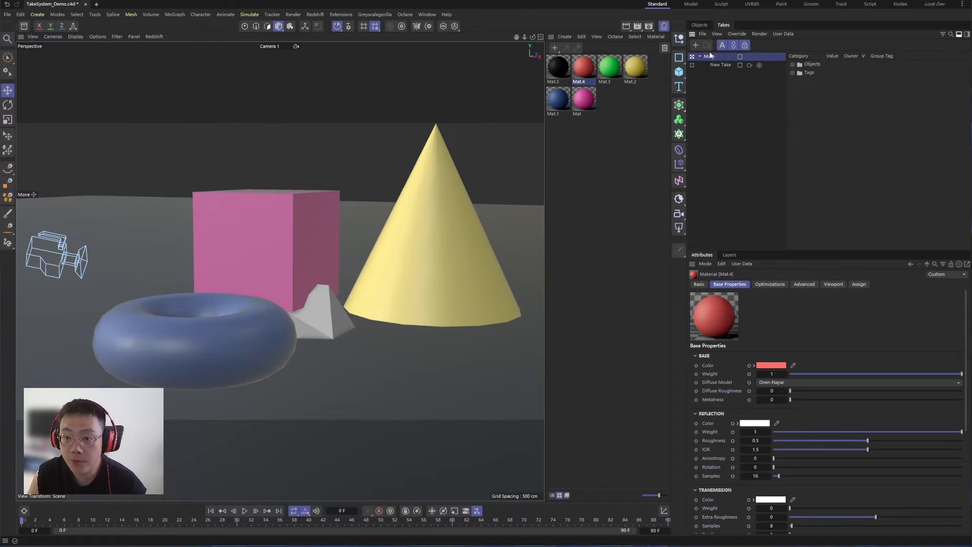
left_click(699, 25)
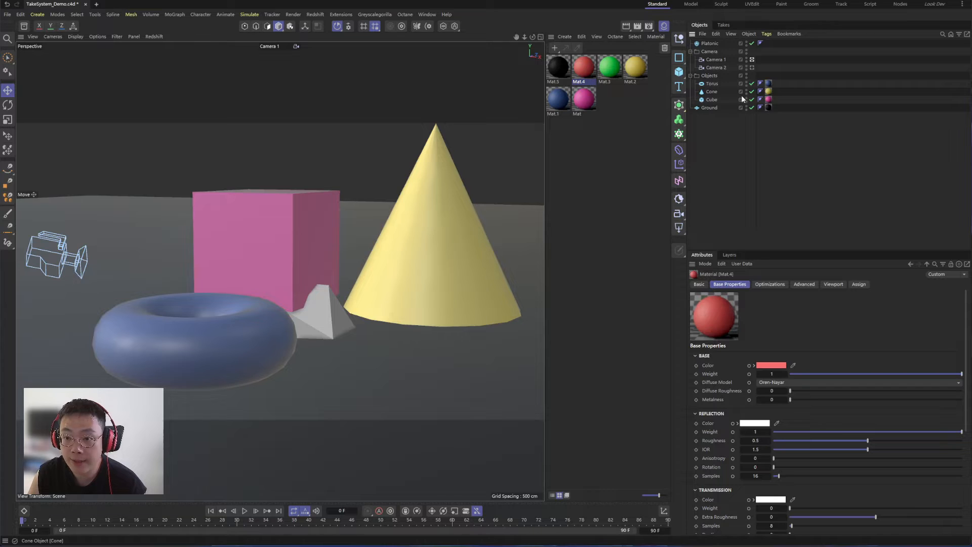
left_click(769, 99)
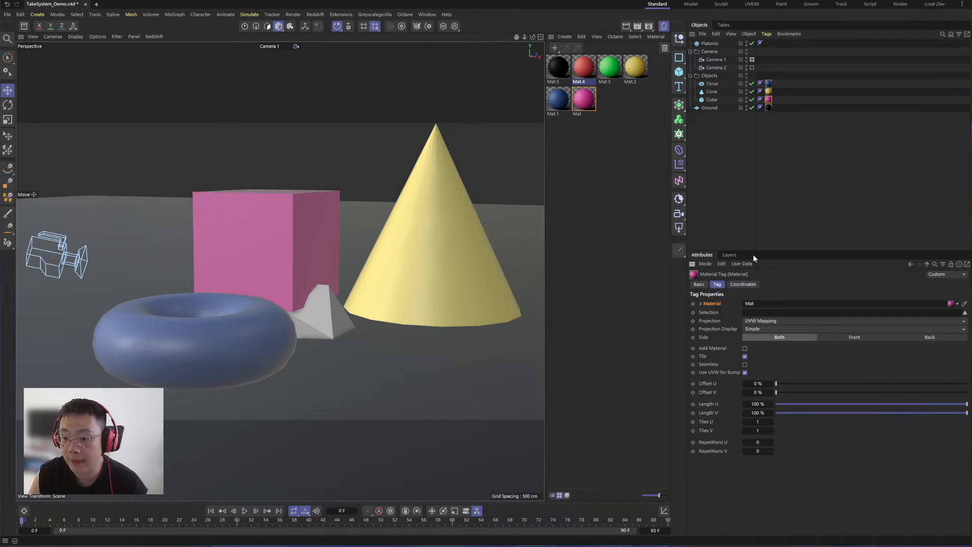
Dock the Takes manager beside the Object manager, hide its title bar and widen it.
left_click(723, 25)
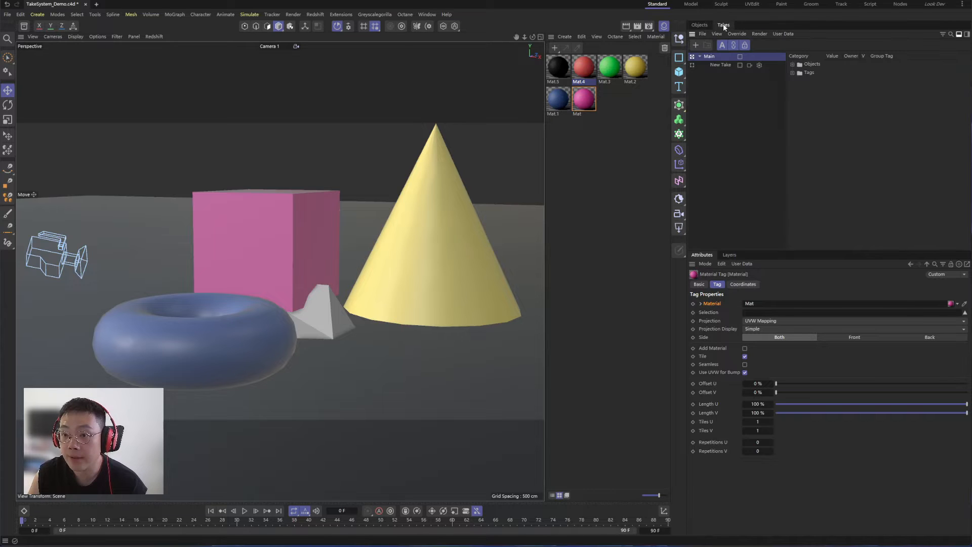
left_click_drag(955, 89, 965, 91)
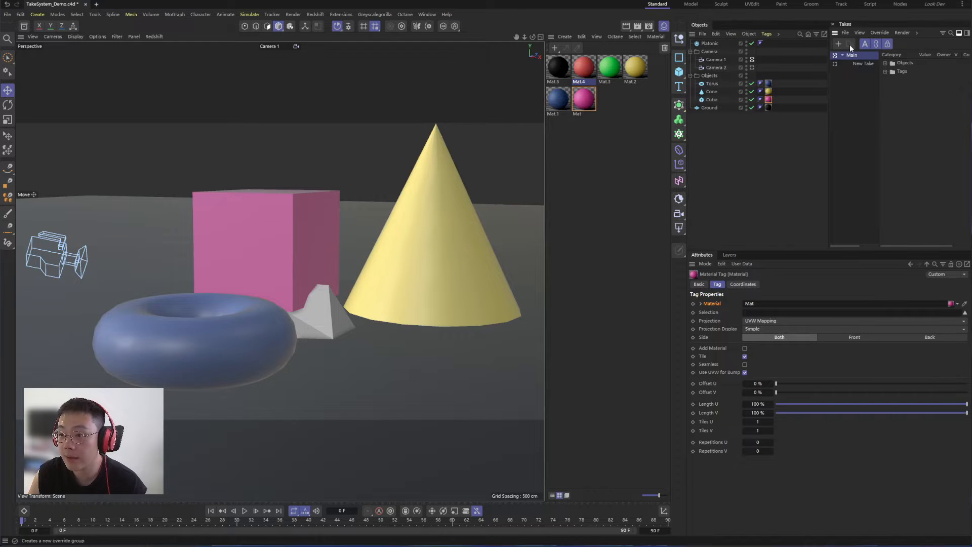
left_click(834, 34)
left_click(859, 190)
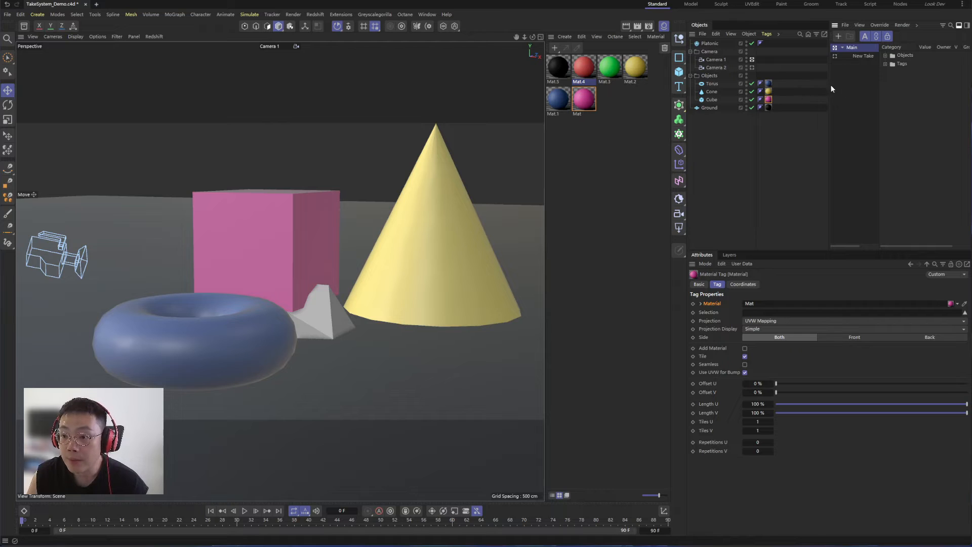
left_click_drag(829, 87, 801, 87)
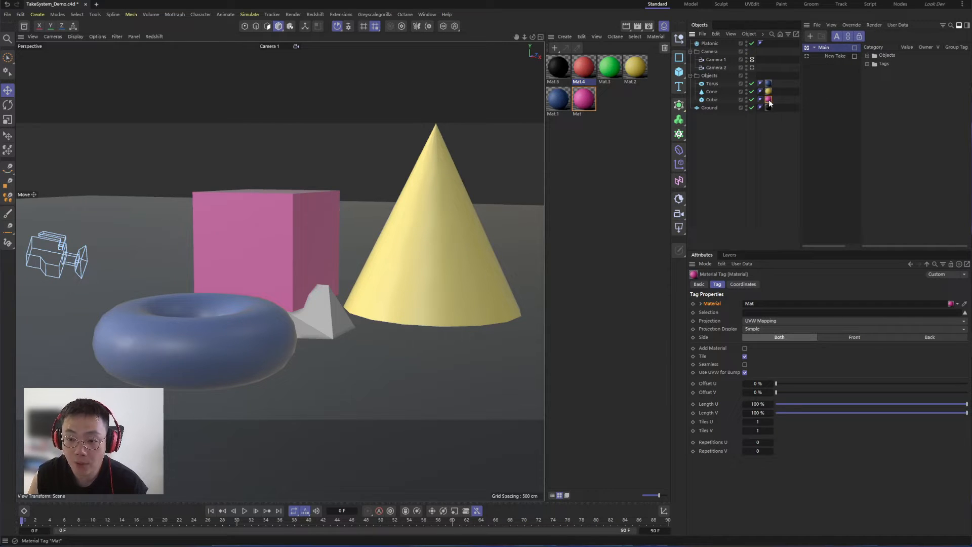
In New Take, add the red Mat.4 to the cube as a second material tag, and delete that tag from the Main take.
left_click(701, 304)
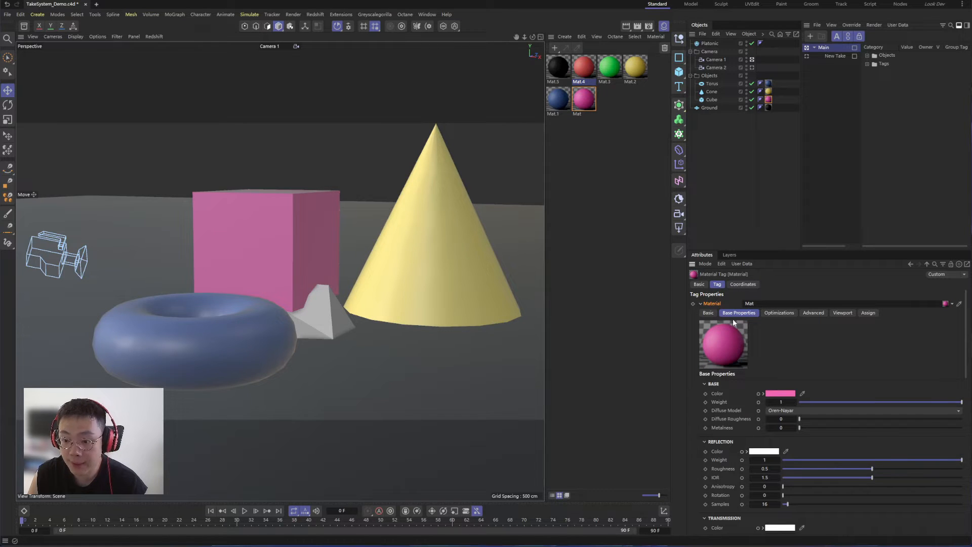
left_click(807, 55)
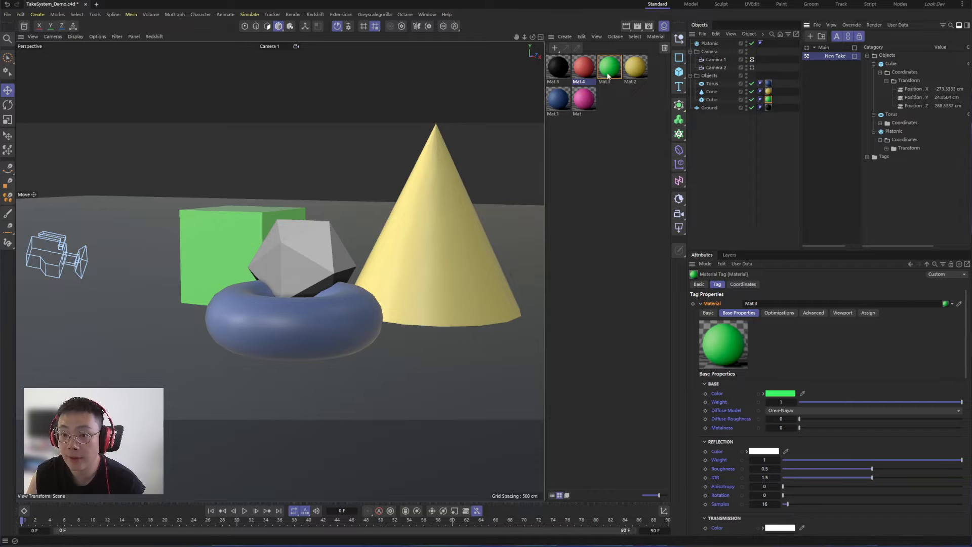
left_click_drag(582, 70, 724, 101)
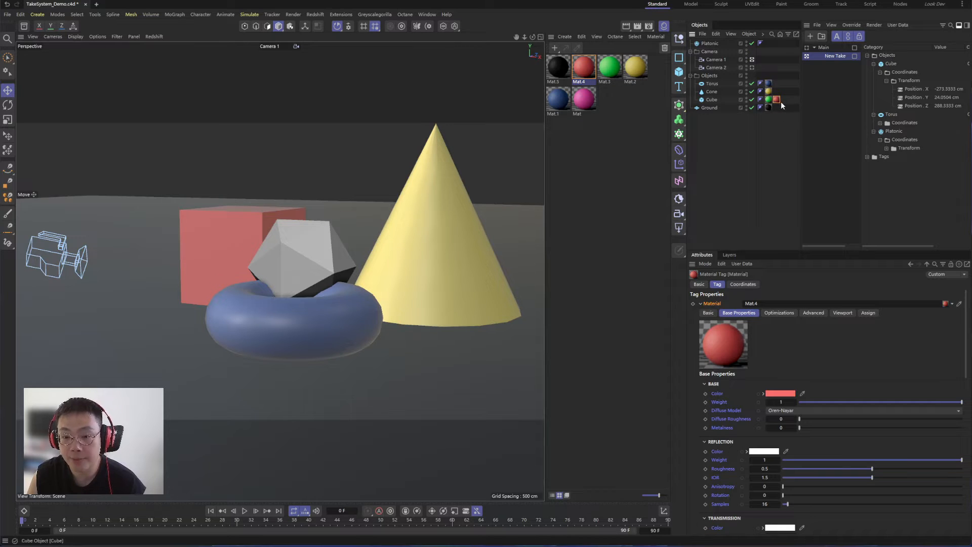
left_click(811, 48)
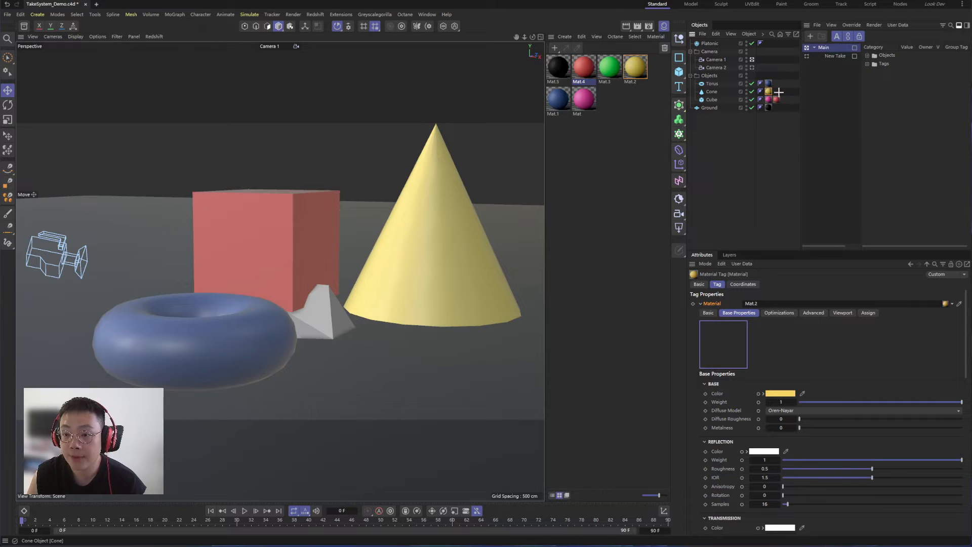
left_click_drag(775, 91, 783, 116)
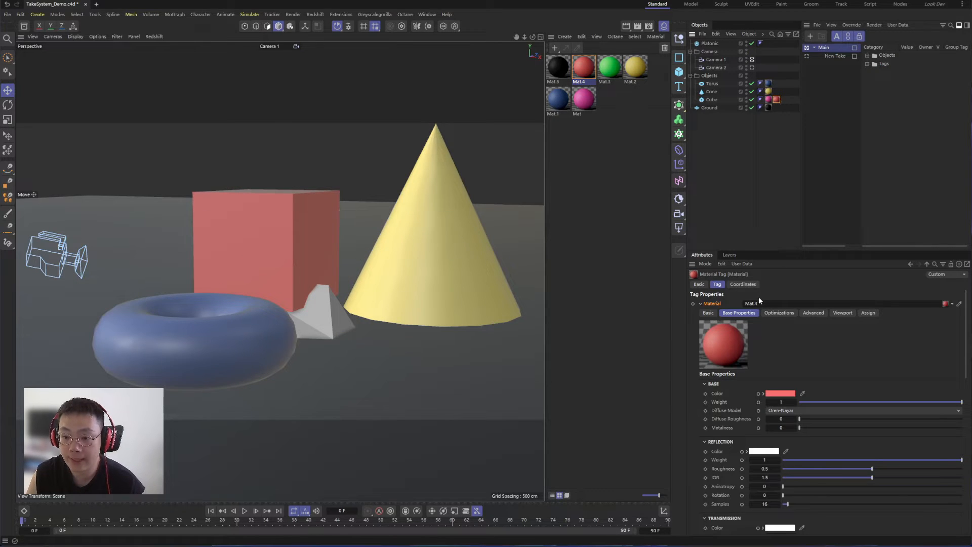
key("Delete")
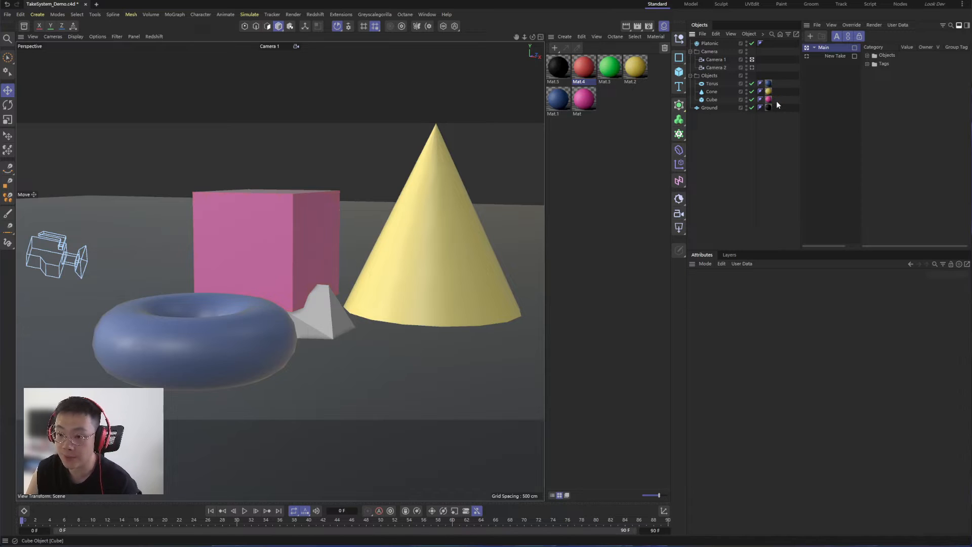
Delete the cone in the Main take, compare both takes, and undo the deletion.
left_click(711, 92)
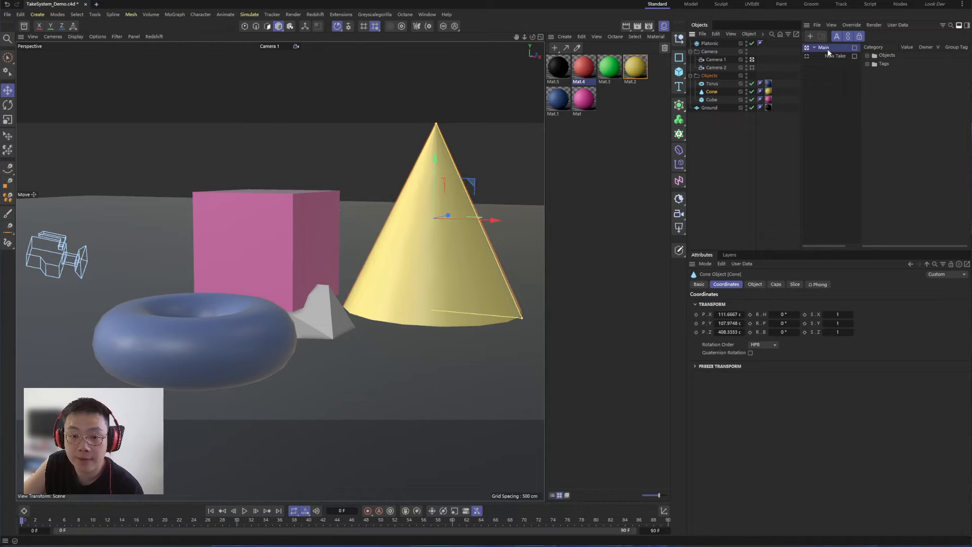
key("Delete")
left_click(806, 56)
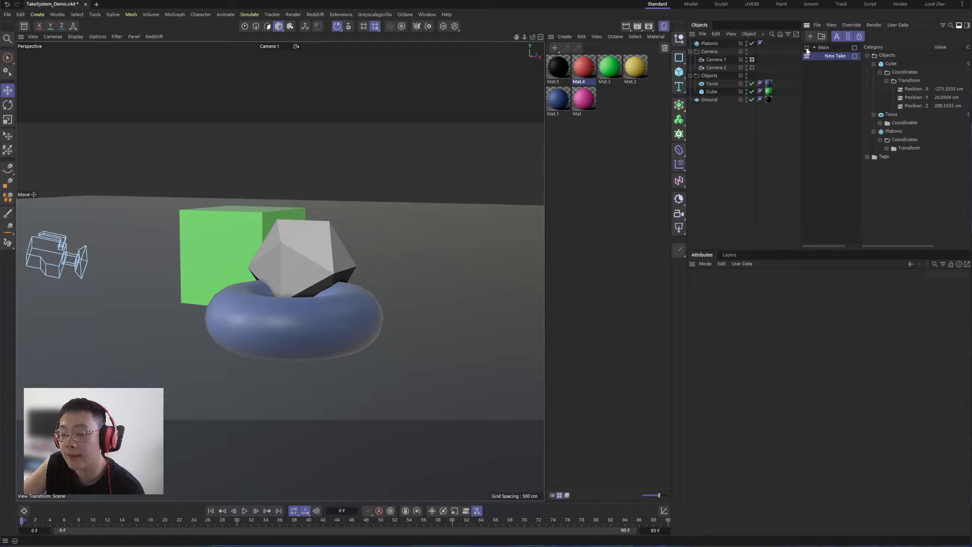
left_click(808, 49)
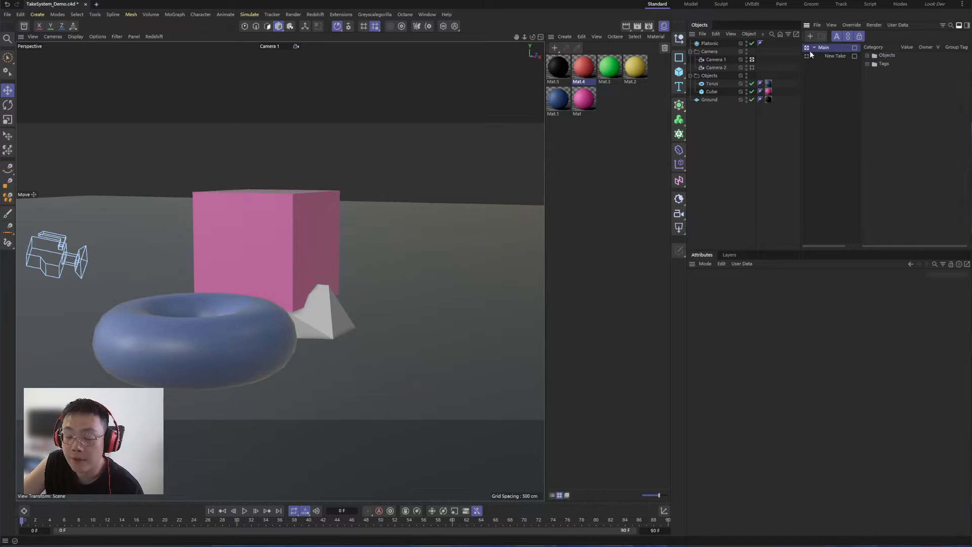
left_click(778, 126)
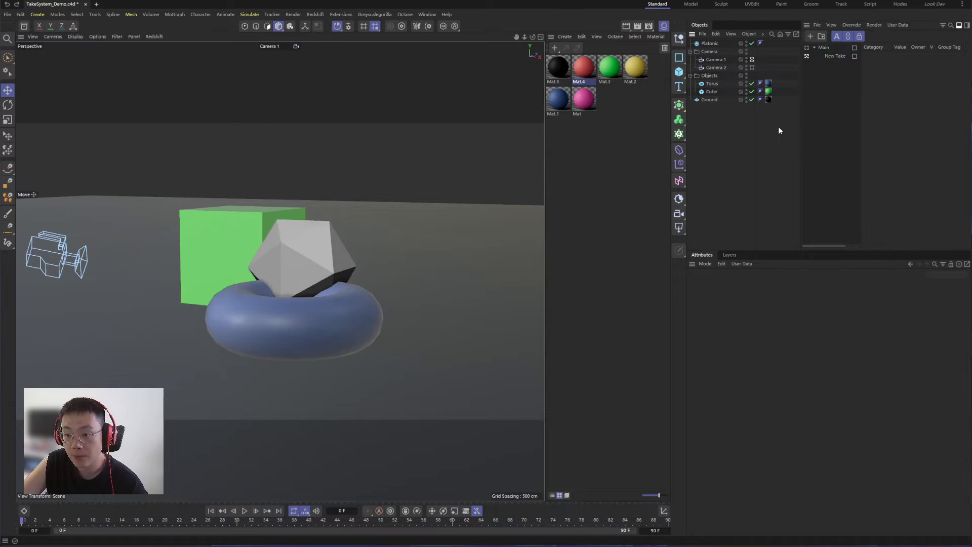
key("ctrl+z")
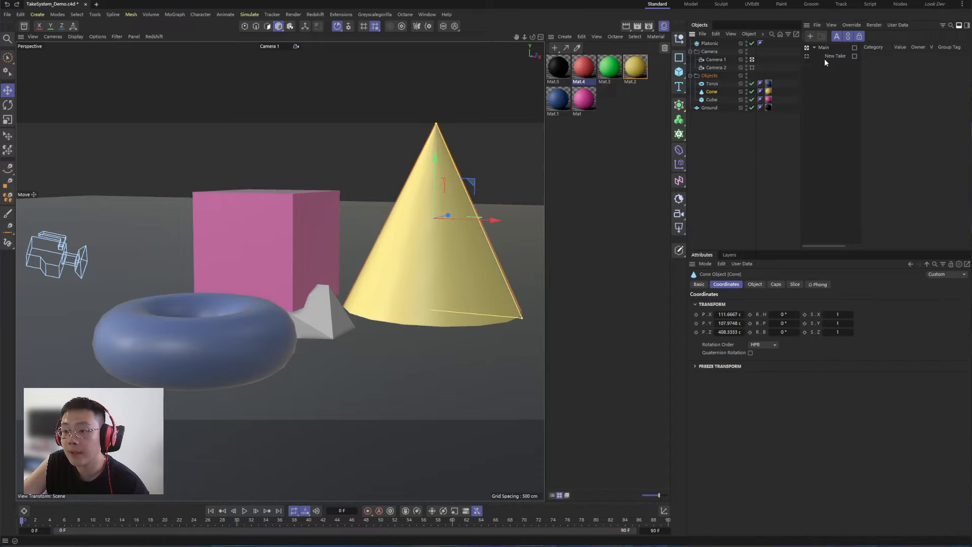
Delete the cone with New Take active, check the scene in Main, and undo the deletion.
left_click(807, 56)
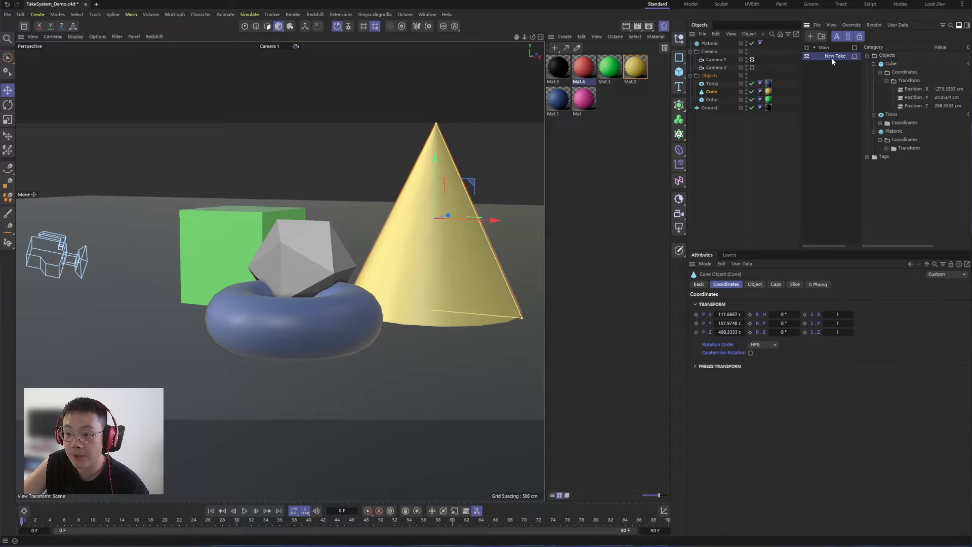
key("Delete")
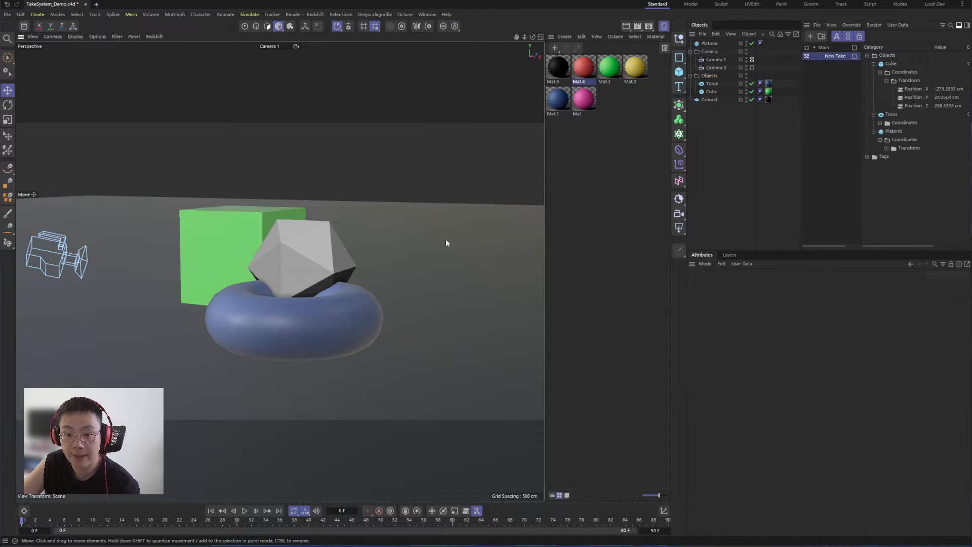
left_click(807, 47)
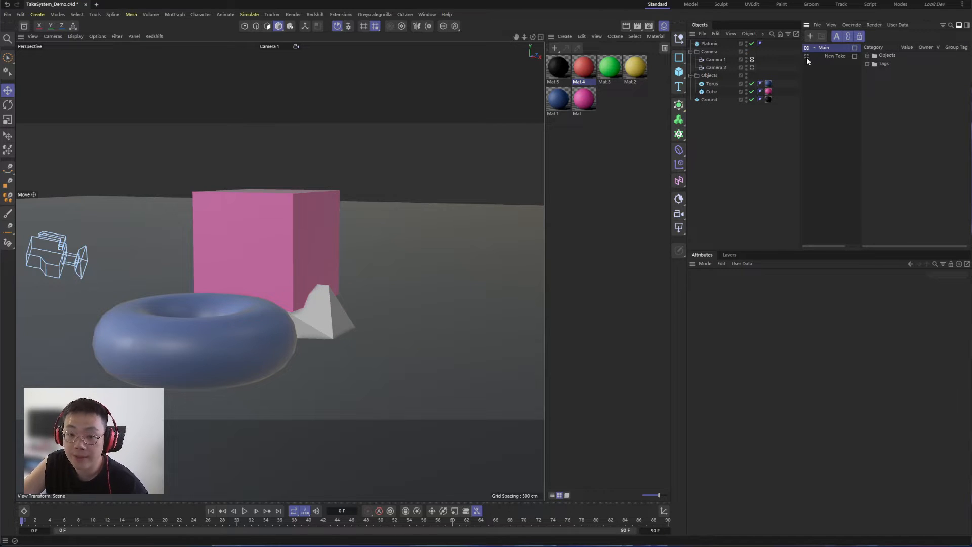
left_click(806, 56)
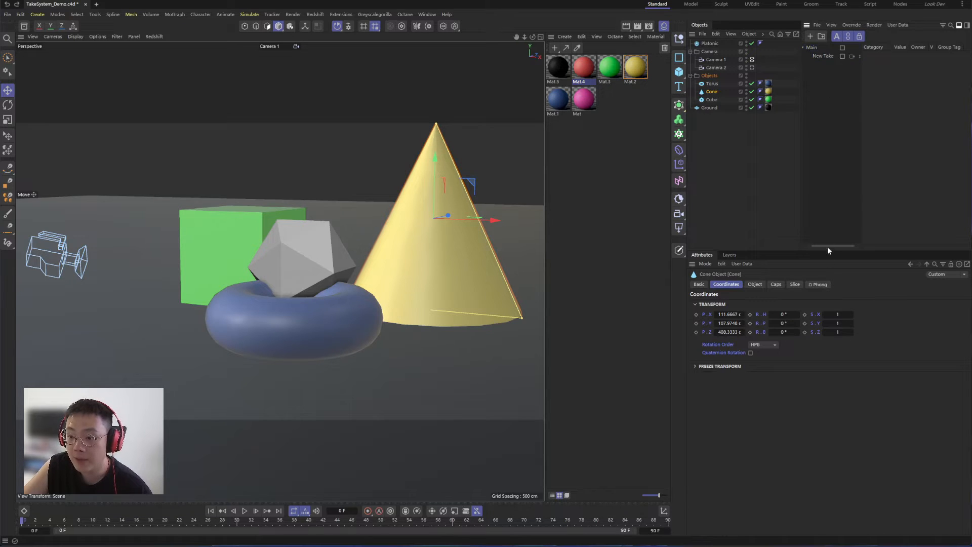
Select New Take and disable the cone there instead of deleting it.
left_click_drag(827, 246, 791, 245)
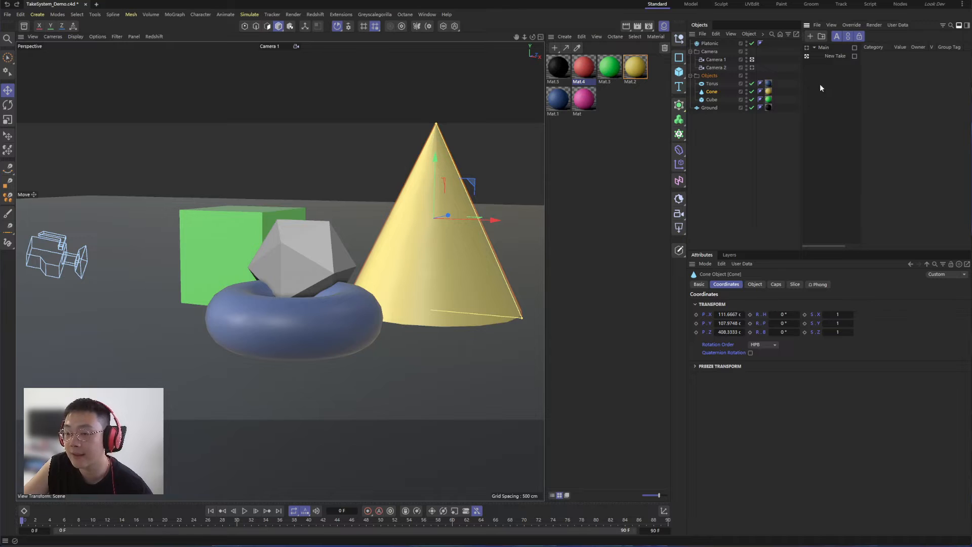
left_click(825, 55)
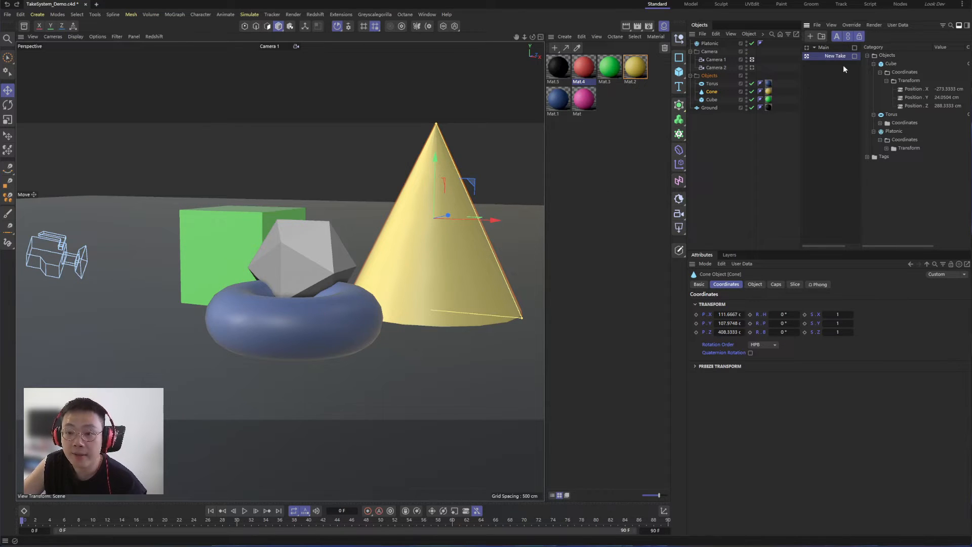
left_click(752, 92)
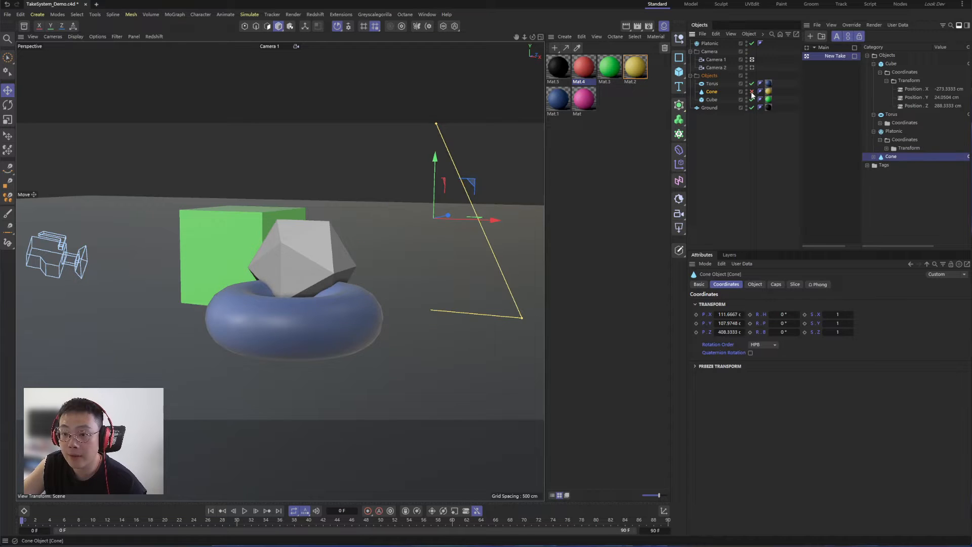
Activate the Main take and turn off the cone's Enabled option in its basic properties.
left_click(807, 48)
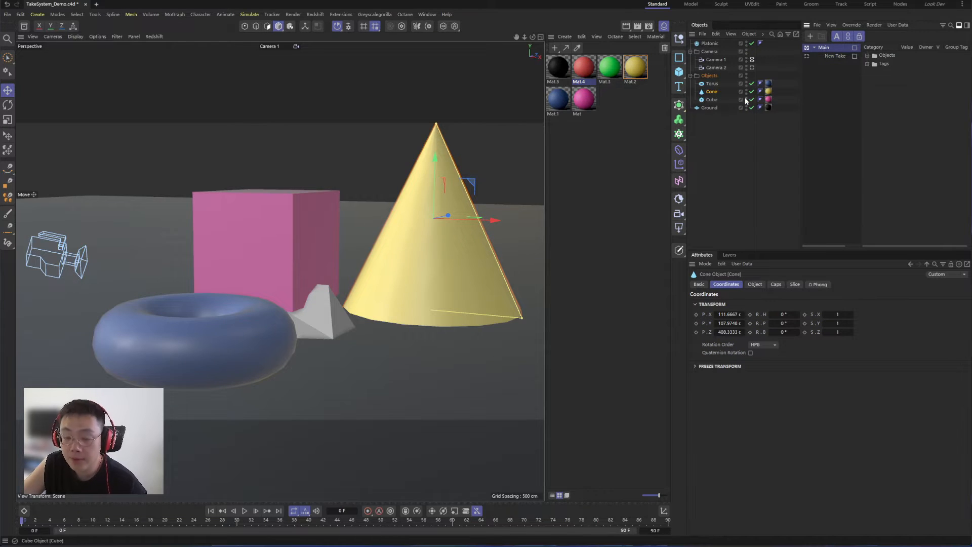
left_click(699, 284)
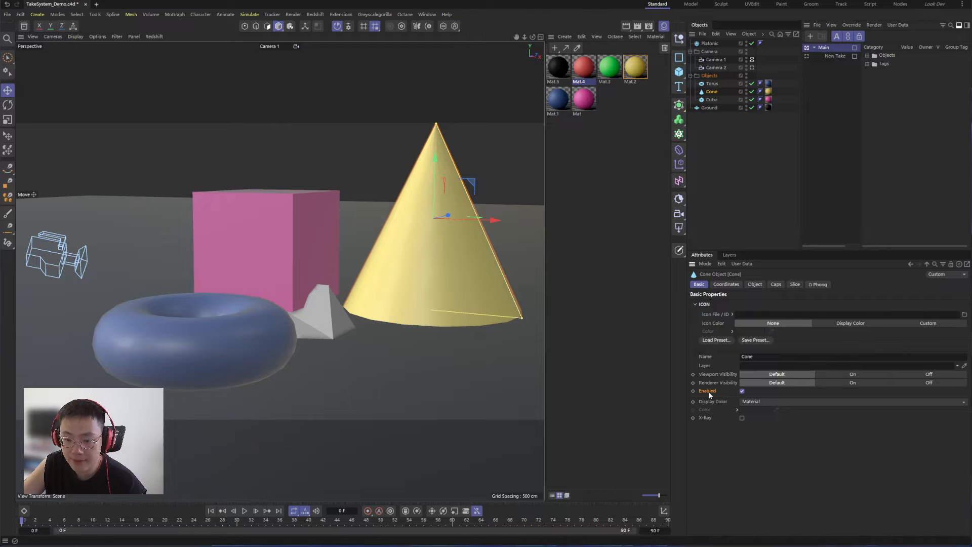
left_click(741, 390)
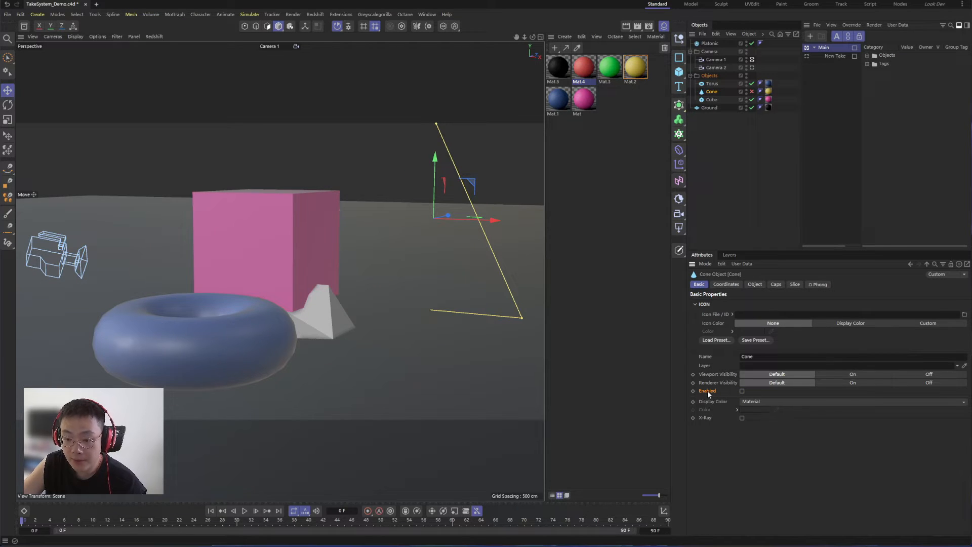
Activate New Take and expand the cone's override down to its Enabled parameter in the basic properties.
left_click(834, 56)
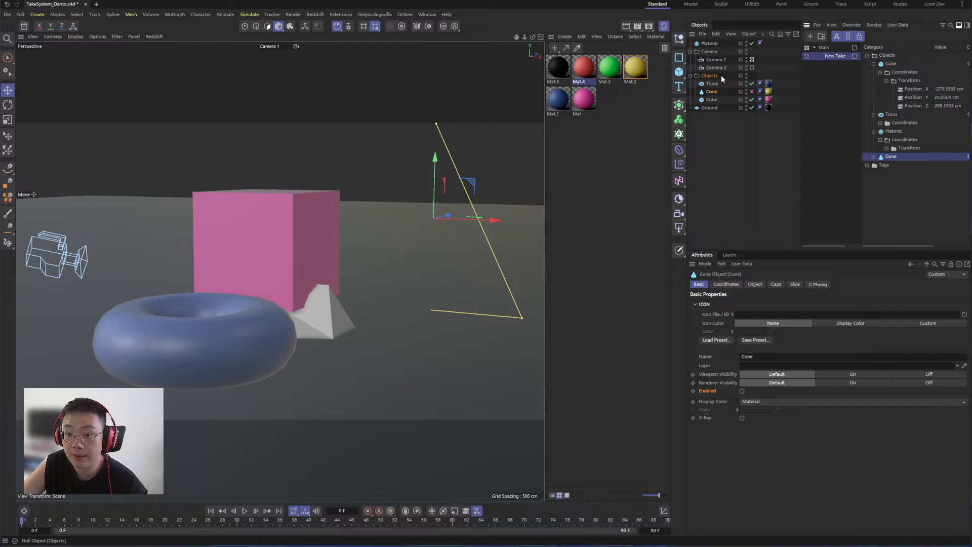
left_click(807, 56)
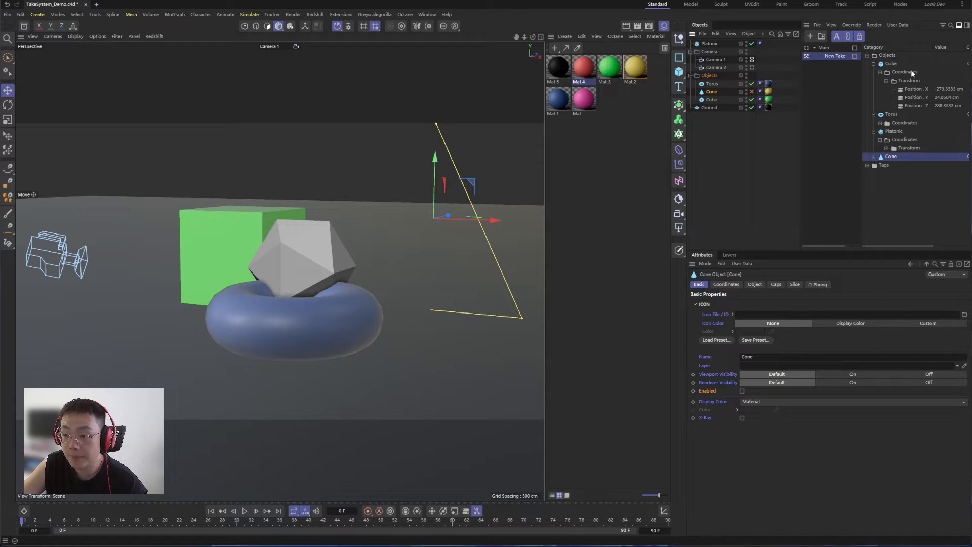
left_click(874, 157)
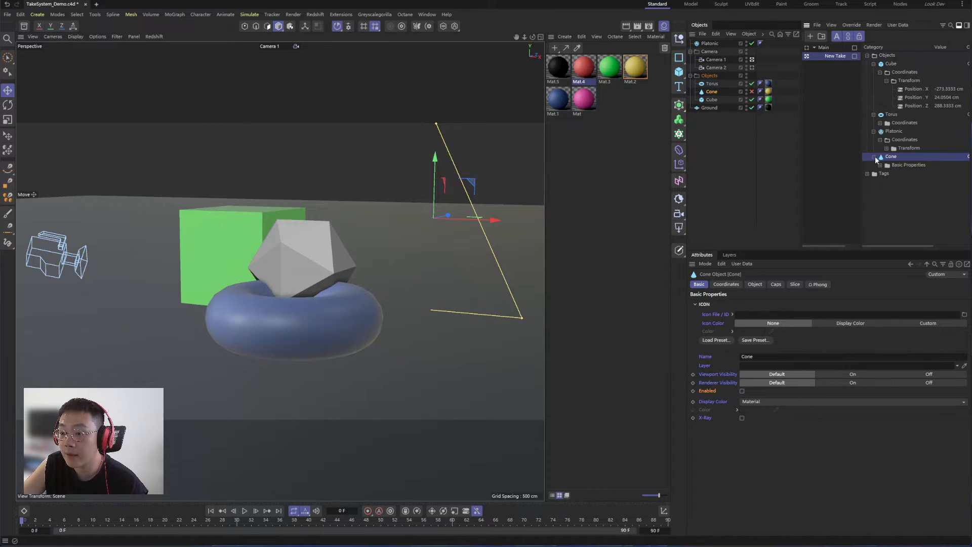
left_click(880, 165)
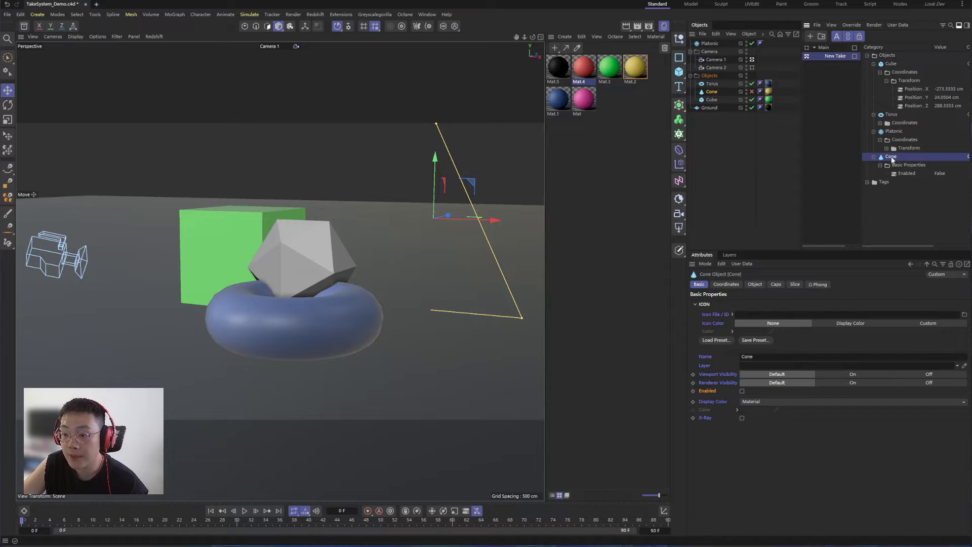
left_click(907, 166)
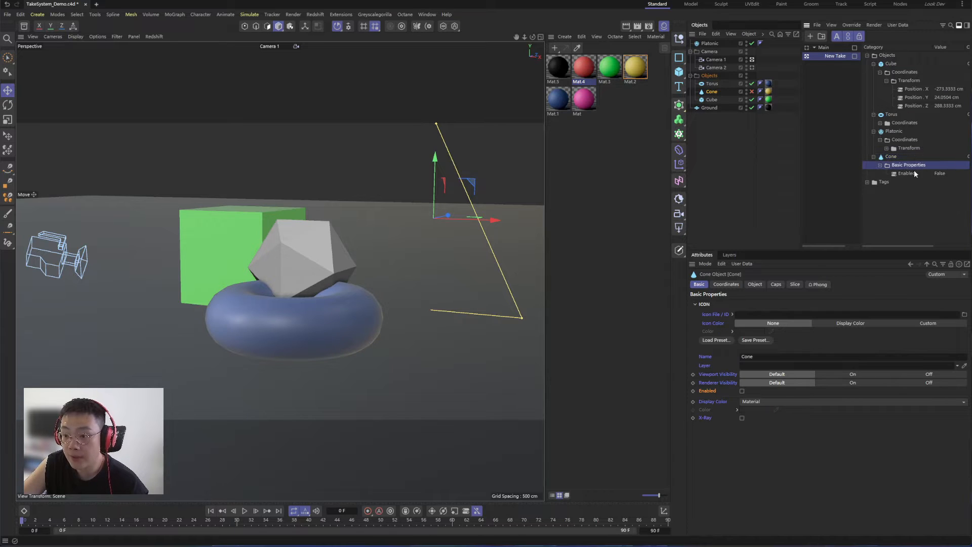
left_click(911, 173)
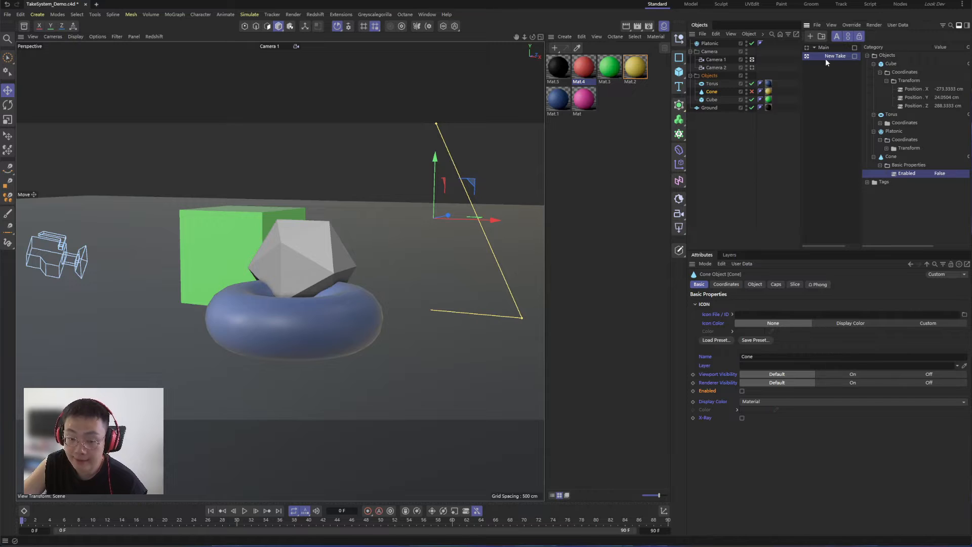
Compare the cone between the Main take and New Take, including its position coordinates.
left_click(807, 47)
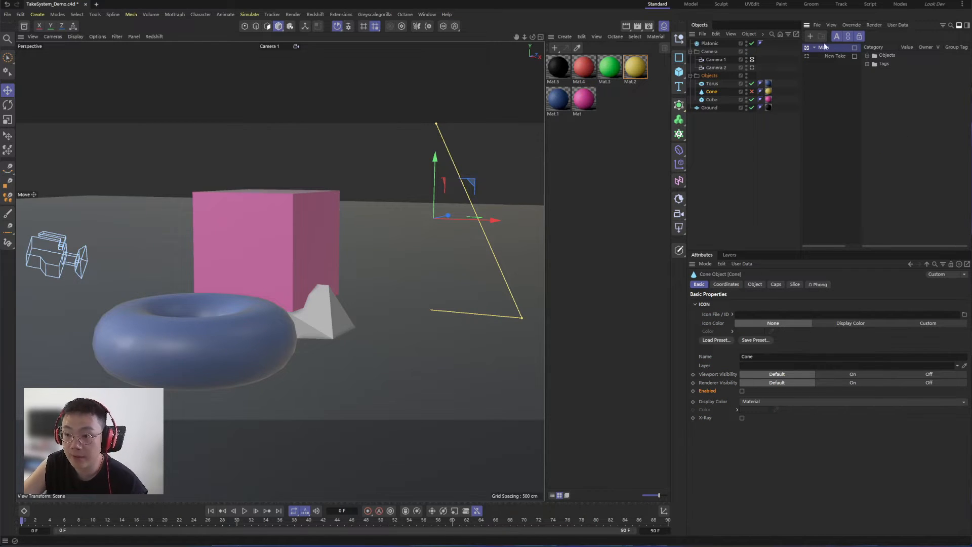
left_click(806, 57)
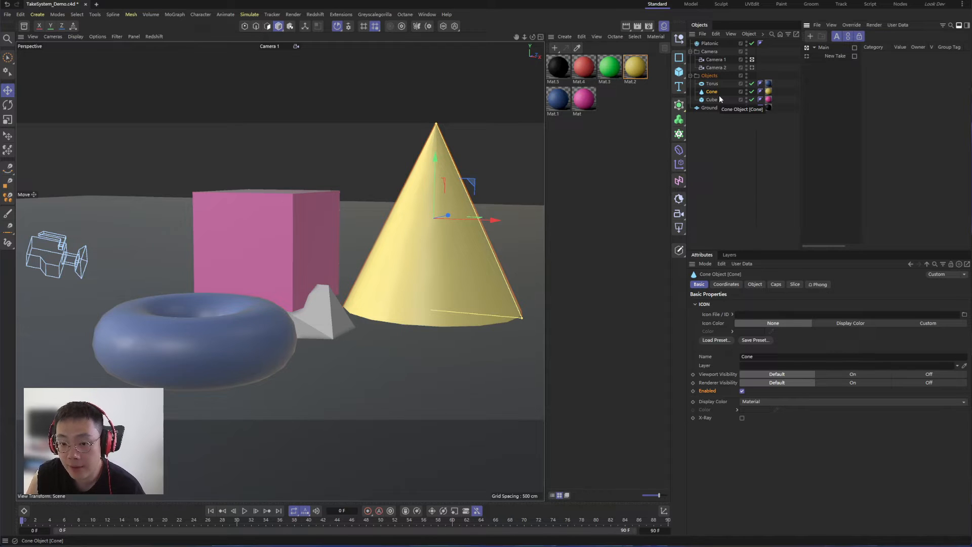
left_click(728, 285)
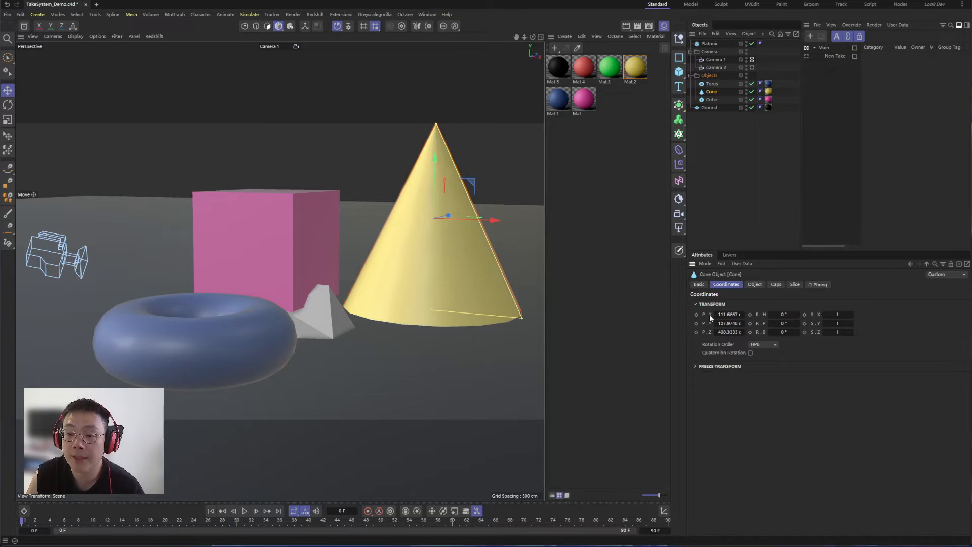
left_click(816, 56)
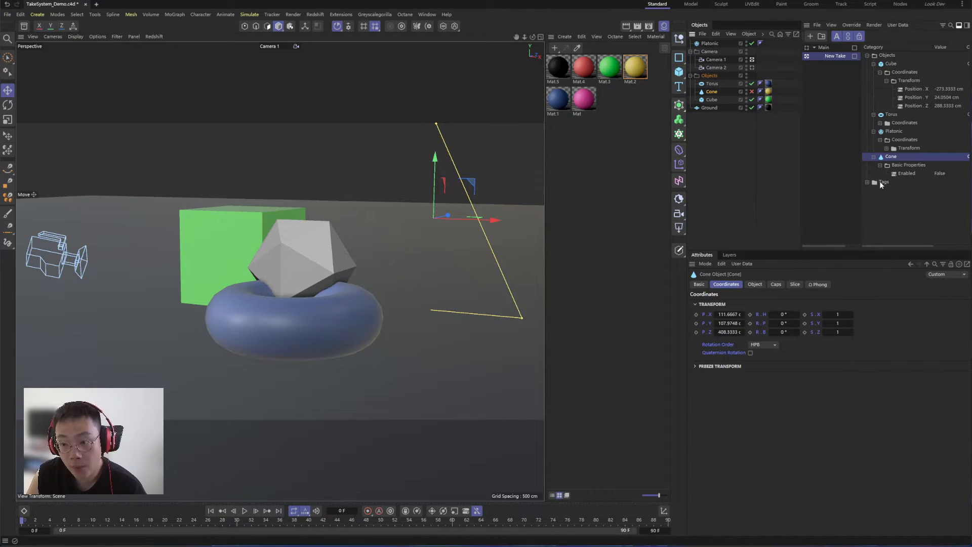
Remove the override from the cone's Enabled parameter in New Take.
left_click(699, 284)
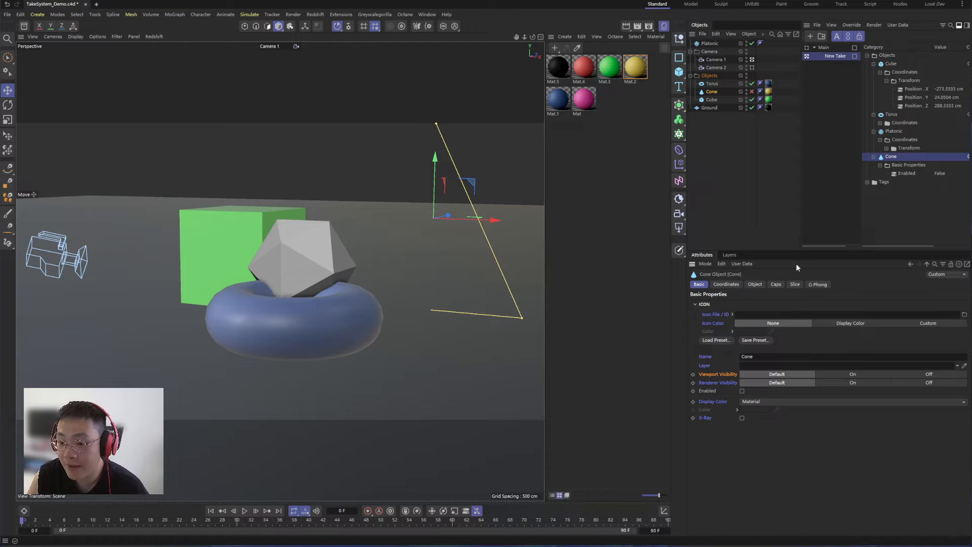
left_click(716, 315)
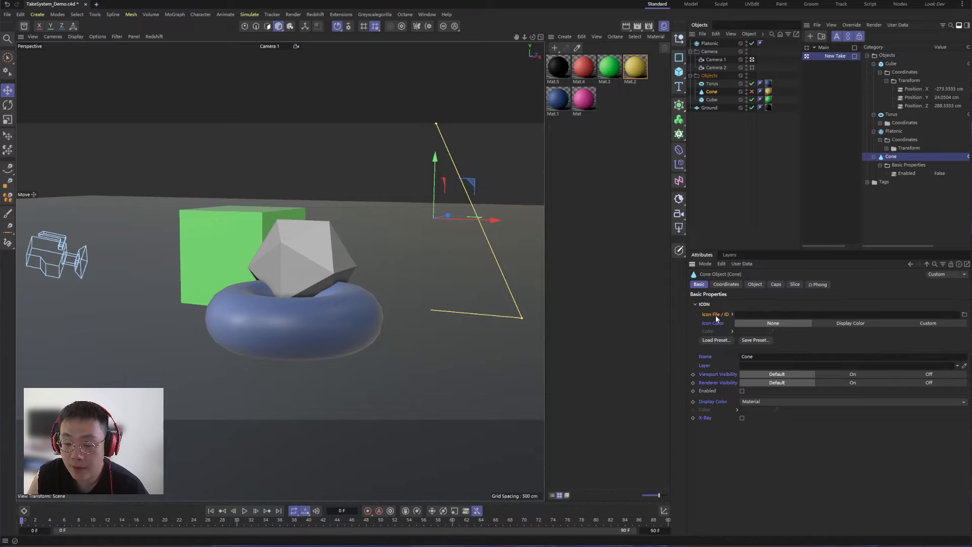
left_click(716, 323)
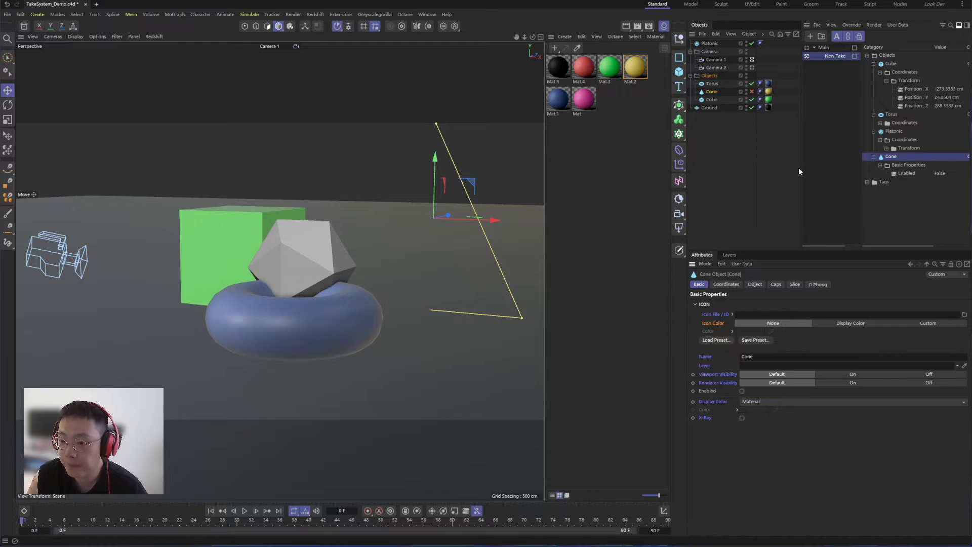
right_click(708, 391)
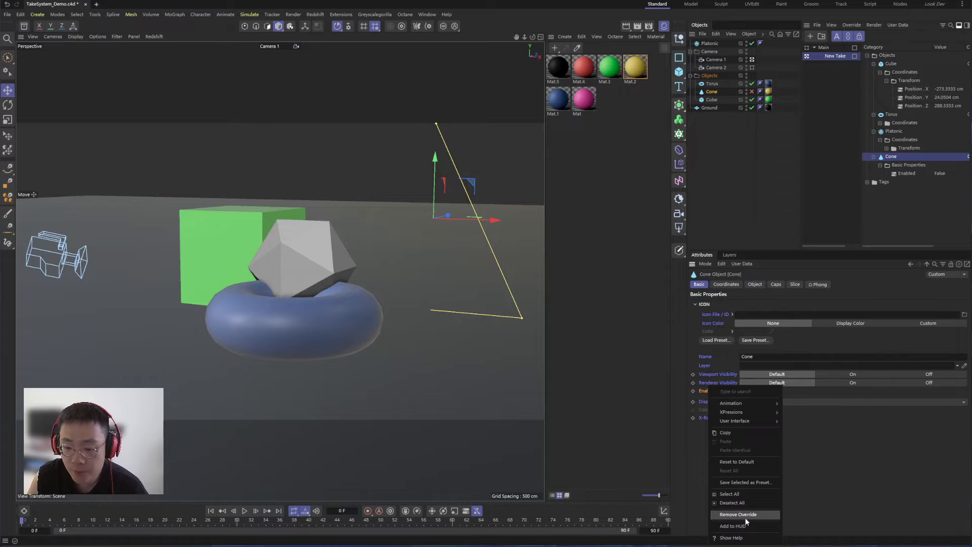
left_click(759, 515)
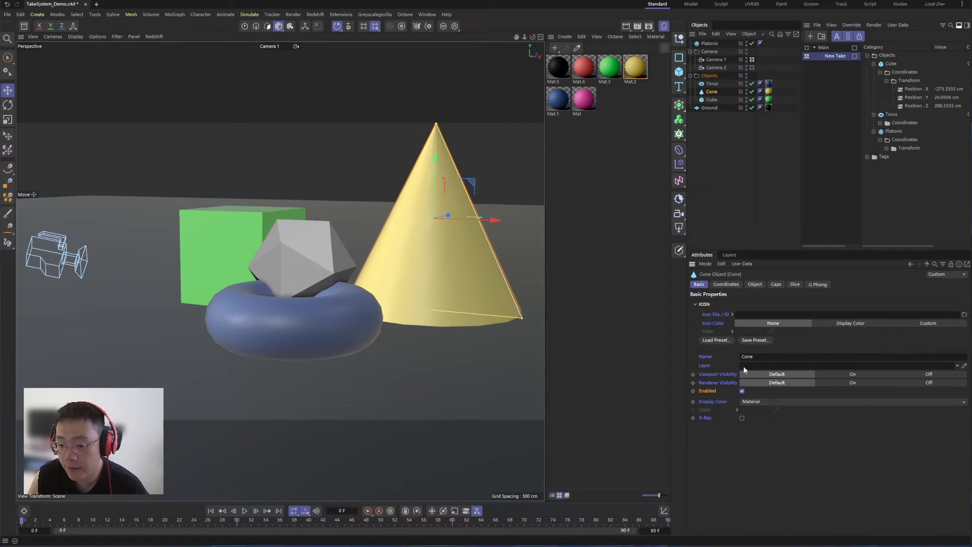
left_click(716, 381)
left_click(710, 376)
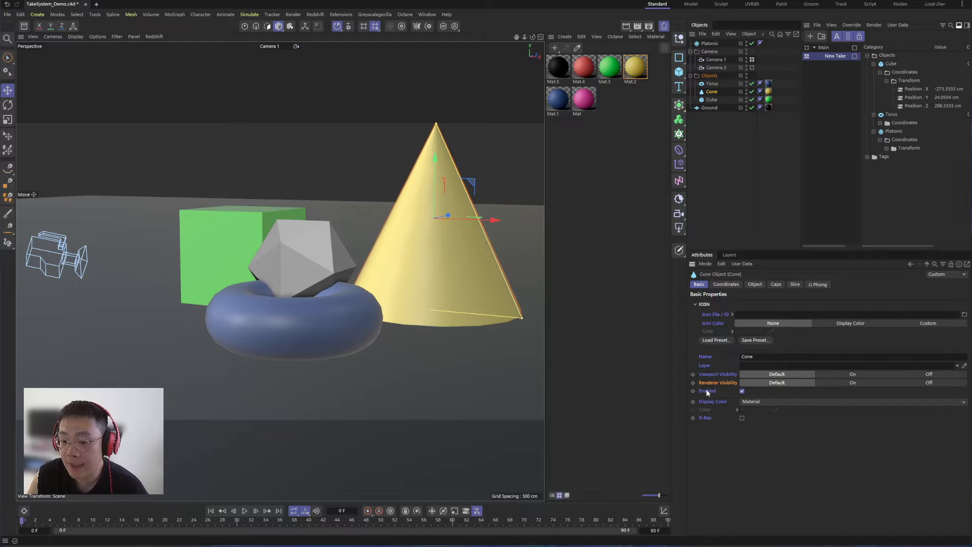
Disable the cone in the Main take, and switch between Main and New Take to check whether it is inherited.
left_click(821, 47)
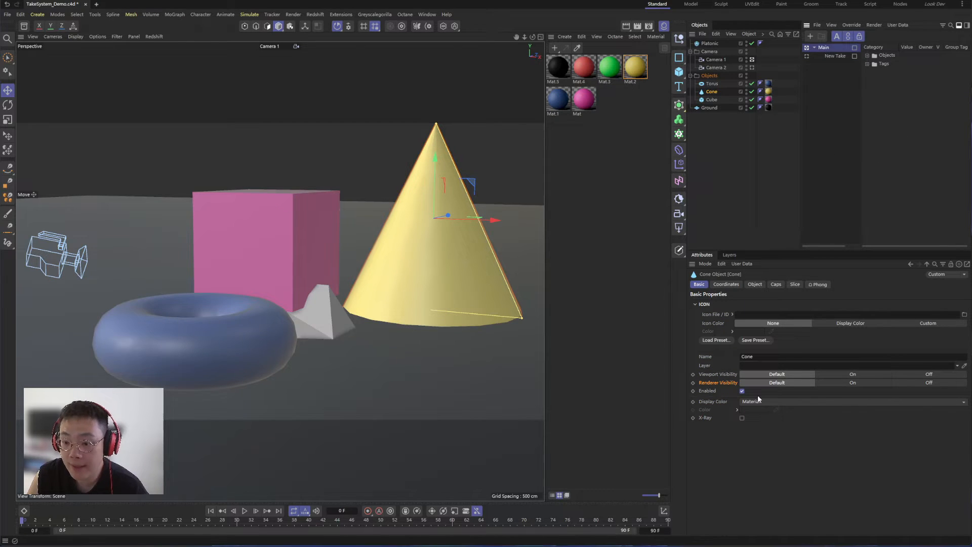
left_click(742, 391)
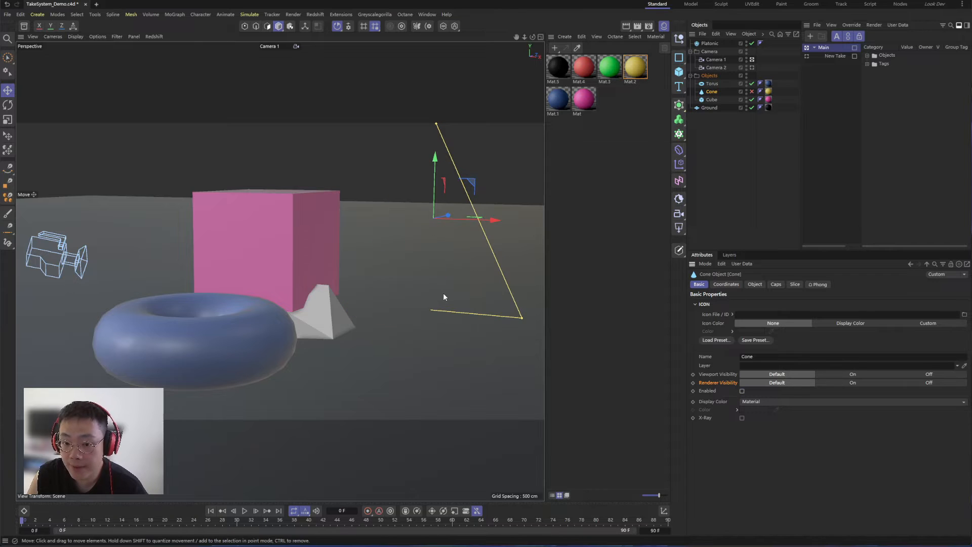
left_click(831, 56)
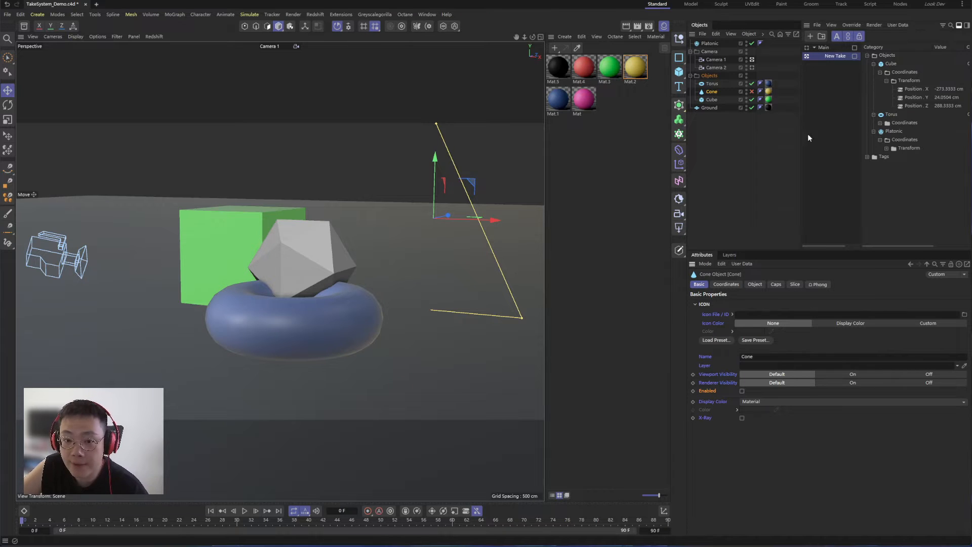
left_click(807, 48)
left_click(808, 56)
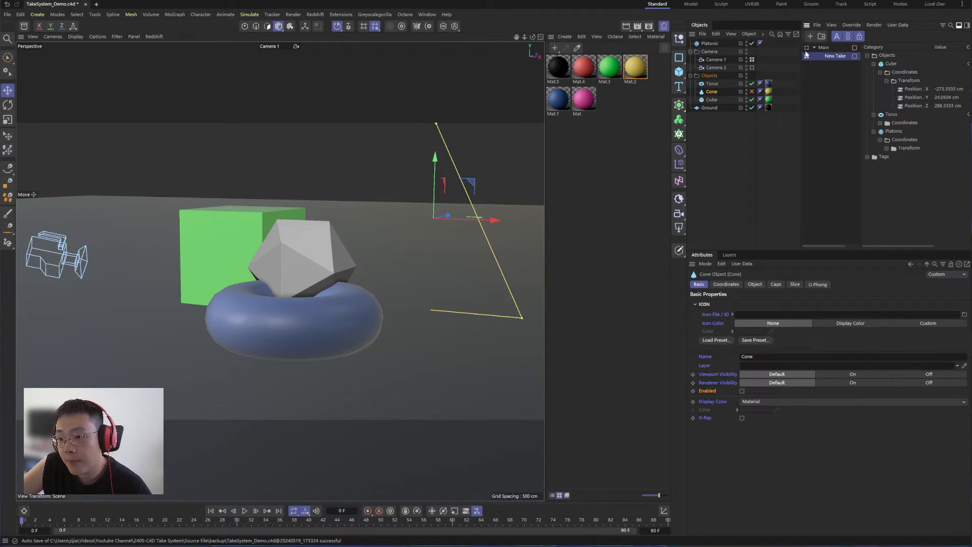
left_click(807, 49)
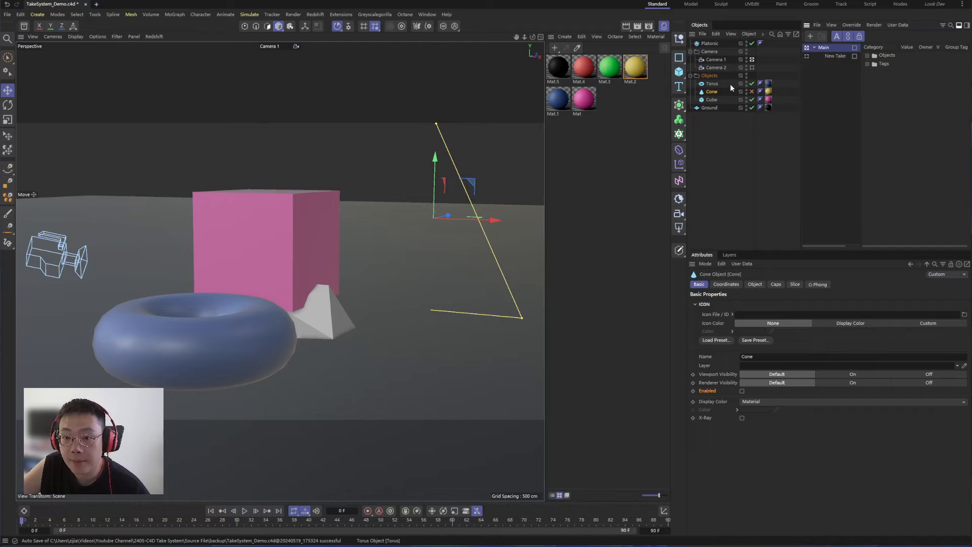
Add a second take under Main and reactivate the original New Take.
left_click(810, 36)
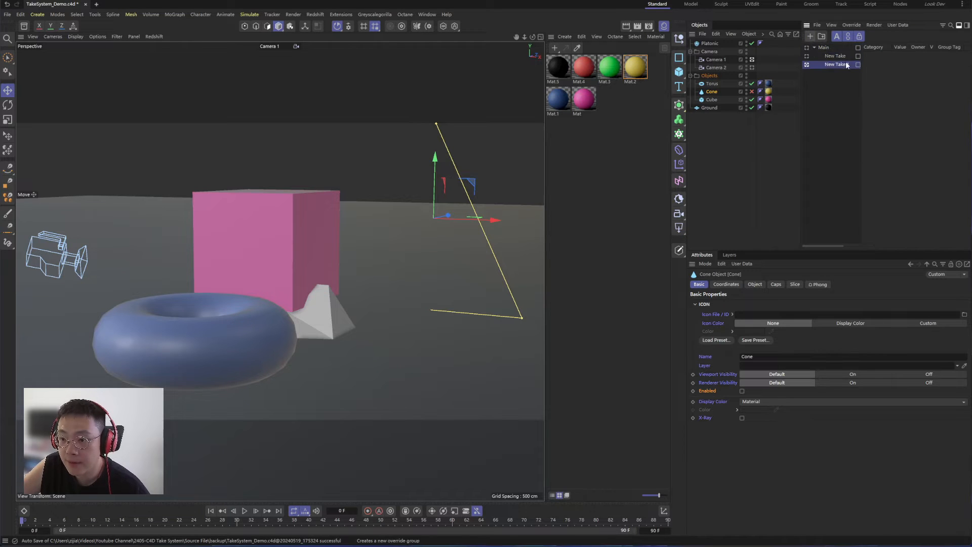
left_click(807, 57)
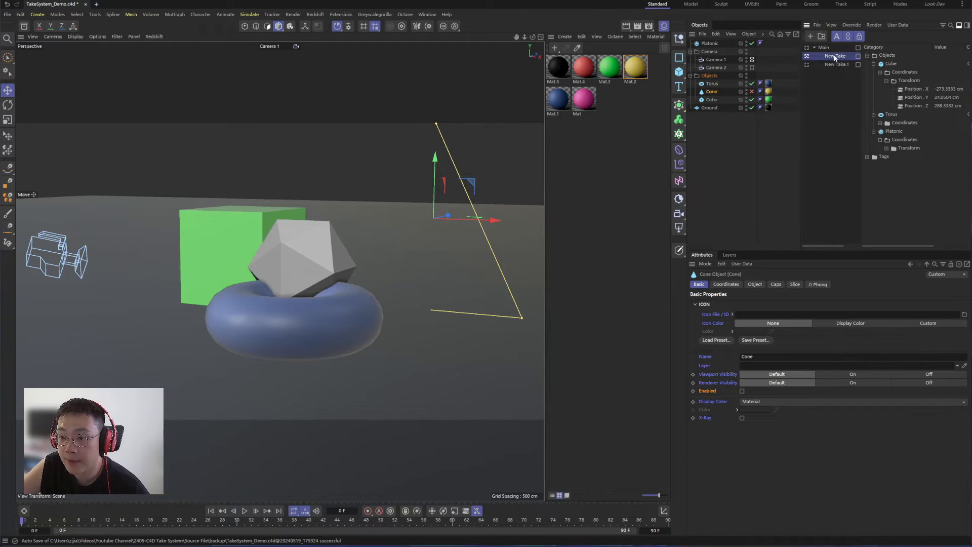
left_click(843, 99)
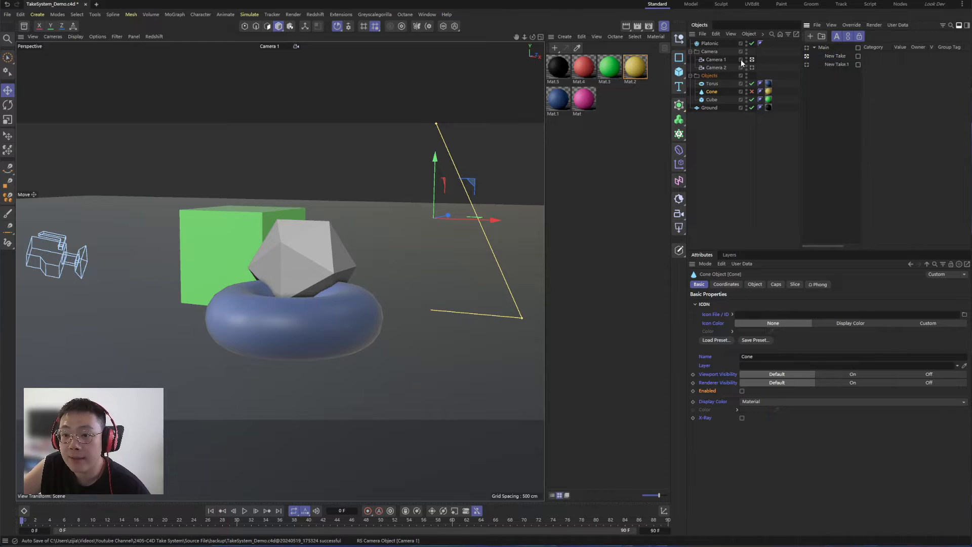
Frame the torus and platonic closely through Camera 1 at frame 0, with Autokeying turned on.
left_click(707, 59)
scroll(345, 274, "up", 3)
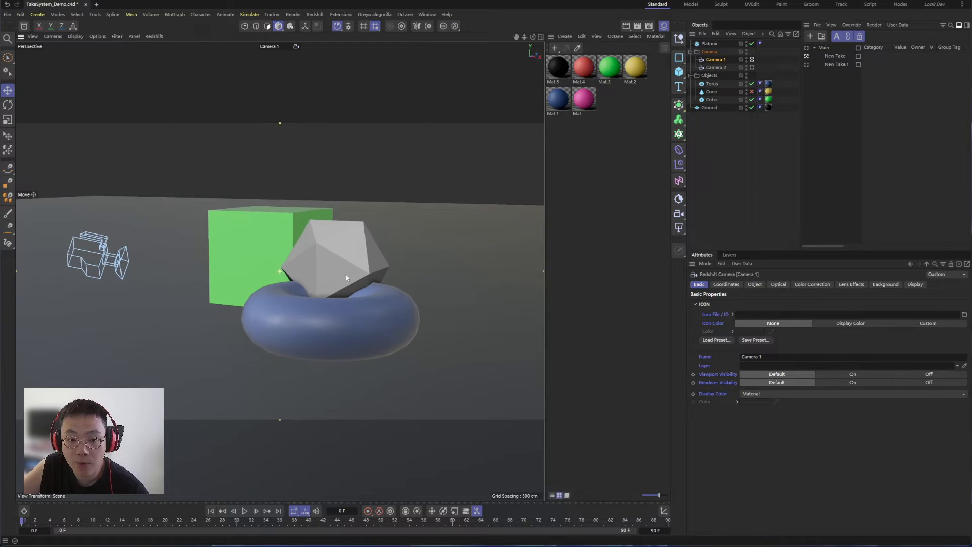
scroll(321, 257, "up", 4)
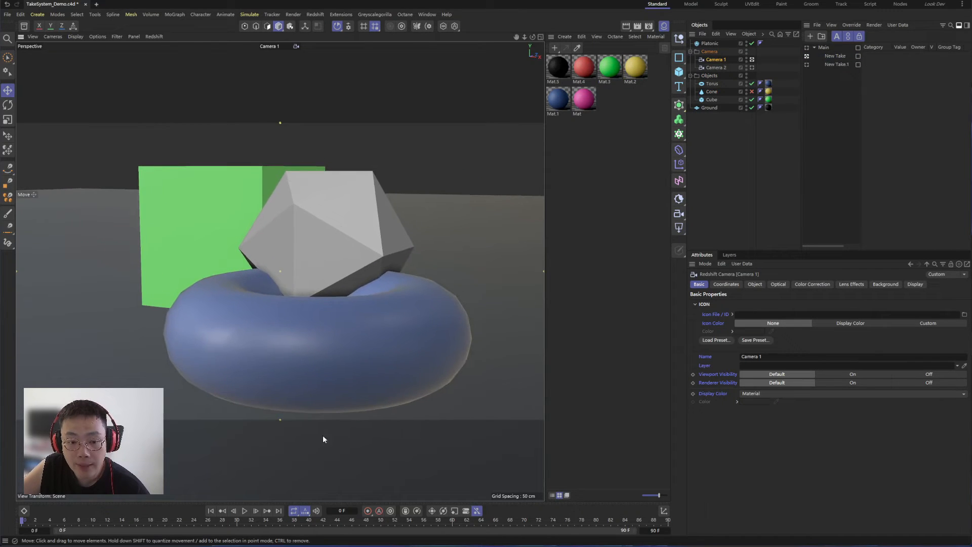
left_click(378, 511)
left_click_drag(305, 260, 342, 262, "alt")
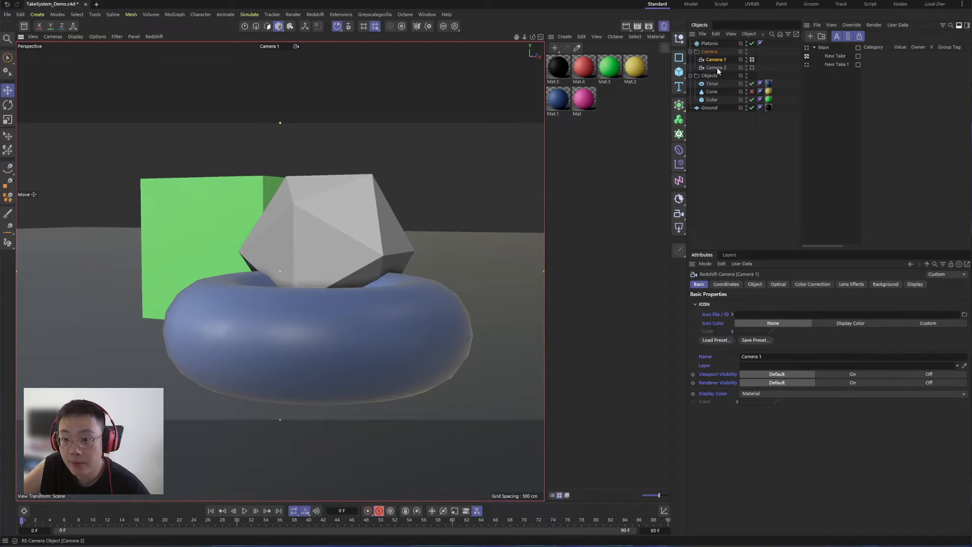
left_click_drag(272, 210, 271, 211, "alt")
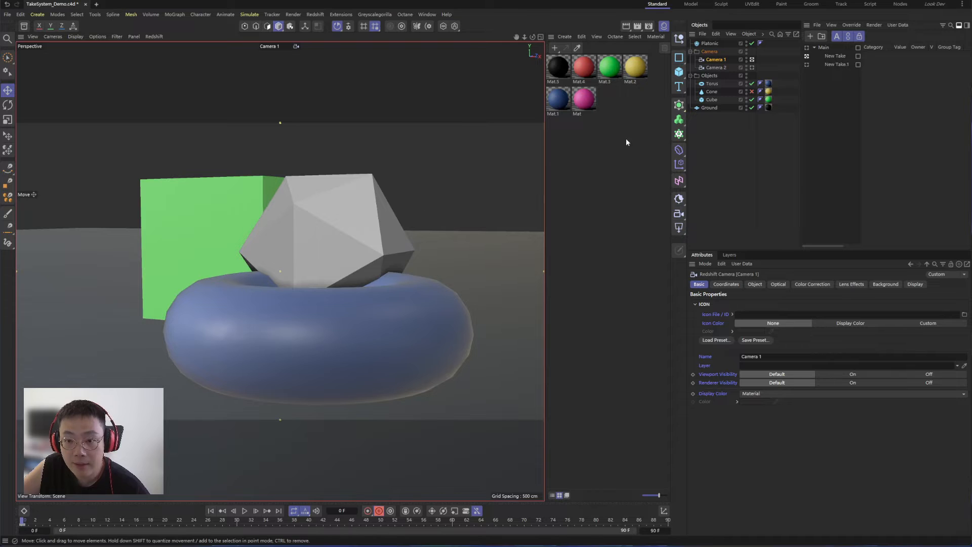
Go to frame 30 and orbit Camera 1 to a different angle around the objects to record its end position.
left_click(238, 522)
left_click_drag(305, 231, 401, 233, "alt")
mouse_move(298, 230)
left_mouse_down("alt")
mouse_move(363, 236)
mouse_move(321, 236)
mouse_move(297, 256)
mouse_move(306, 263)
left_mouse_up("alt")
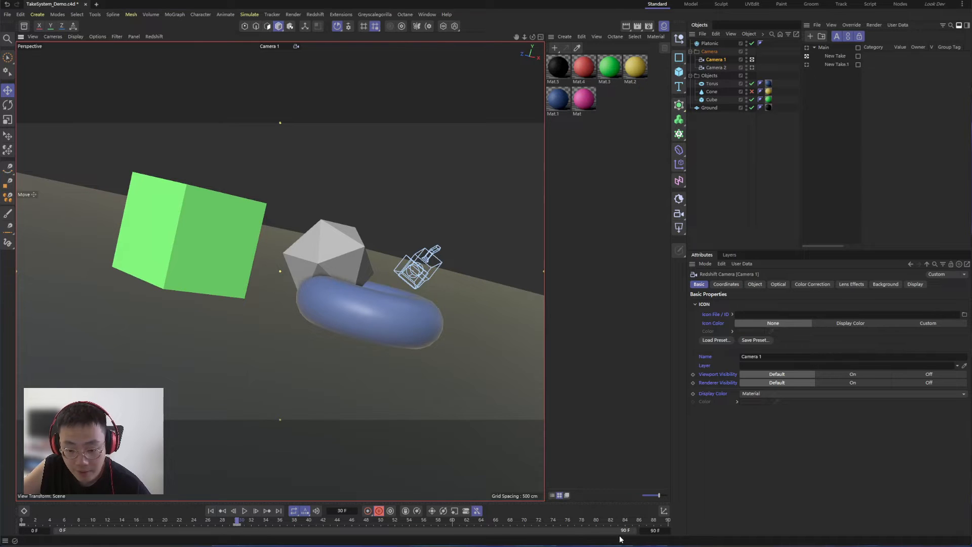
Shorten the preview range to end at frame 30, play the camera animation, and return to frame 0.
left_click_drag(632, 529, 252, 545)
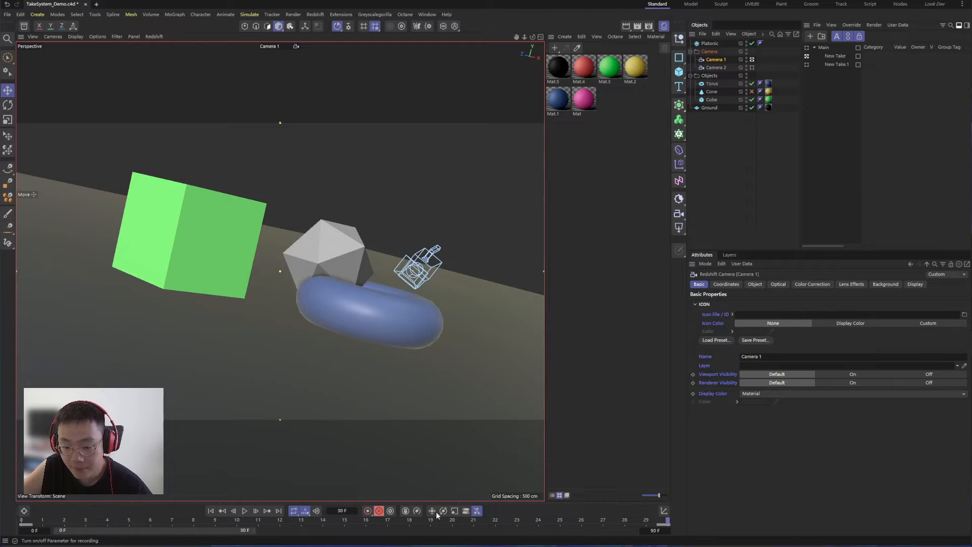
left_click(243, 511)
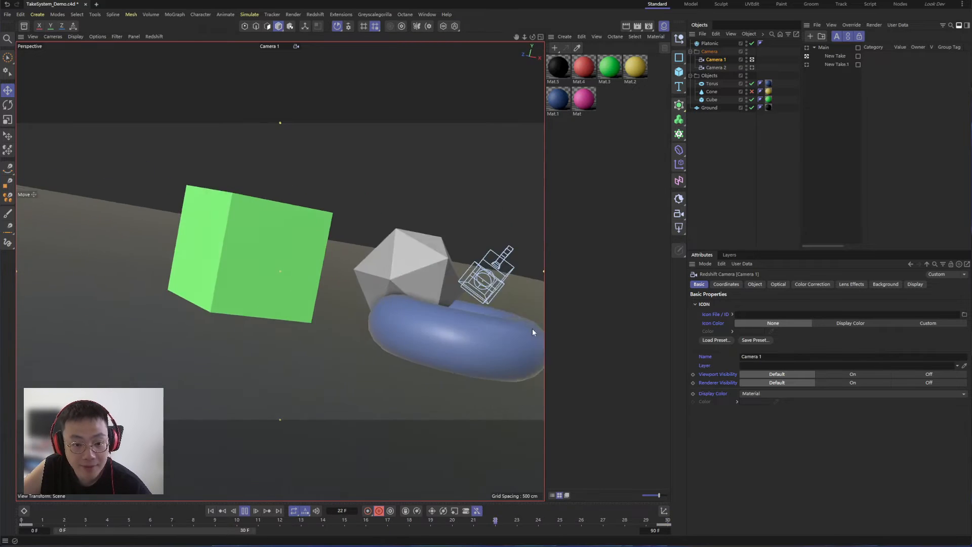
left_click(245, 510)
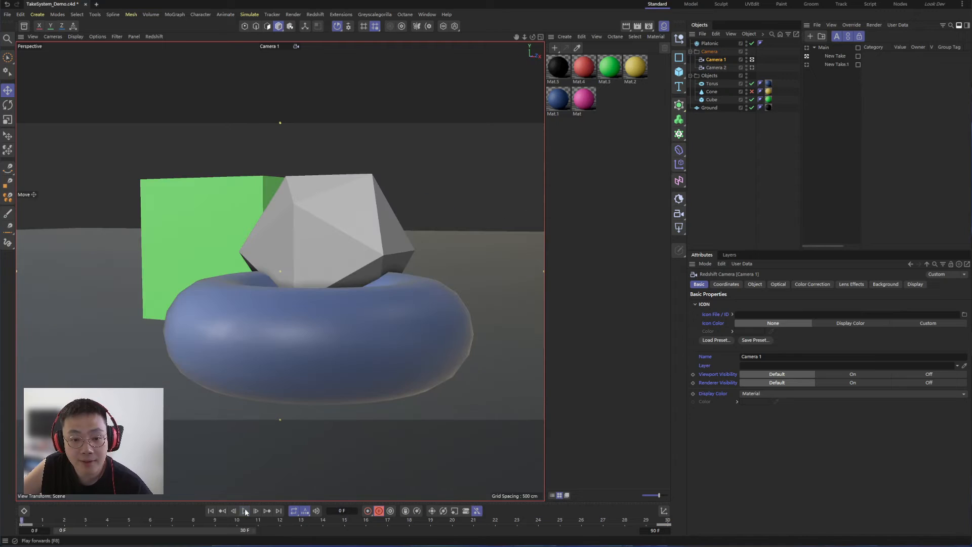
left_click(210, 512)
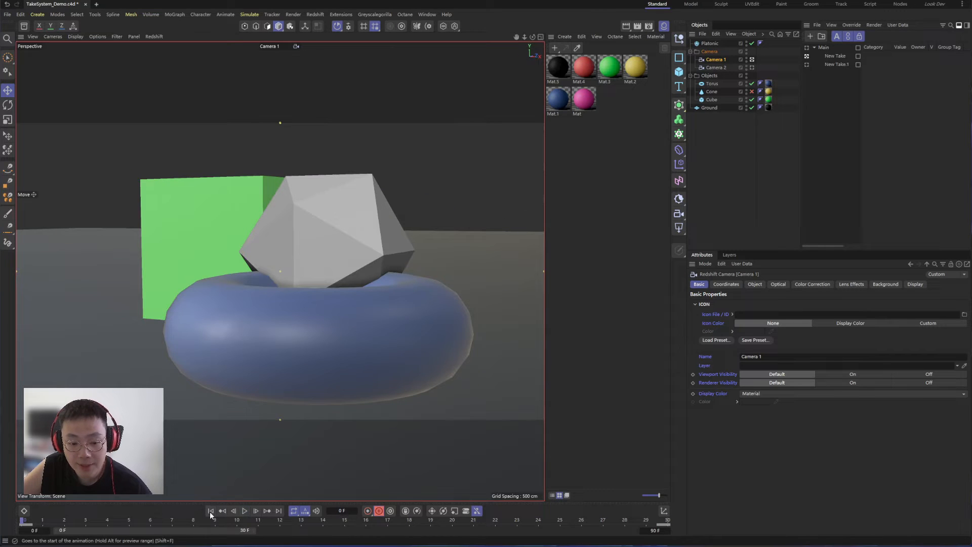
Activate New Take 1 and scrub the timeline to check Camera 1 for animation.
left_click(807, 65)
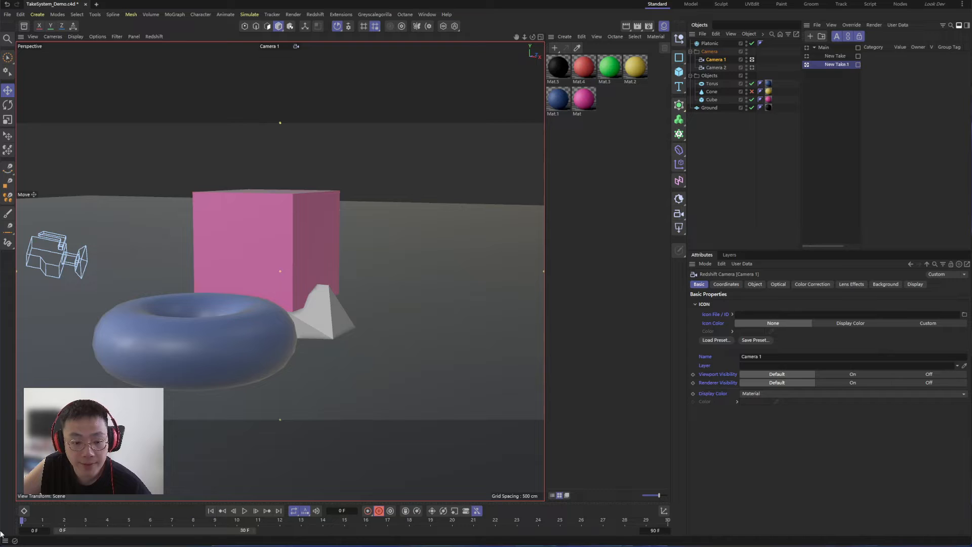
left_click_drag(22, 520, 662, 501)
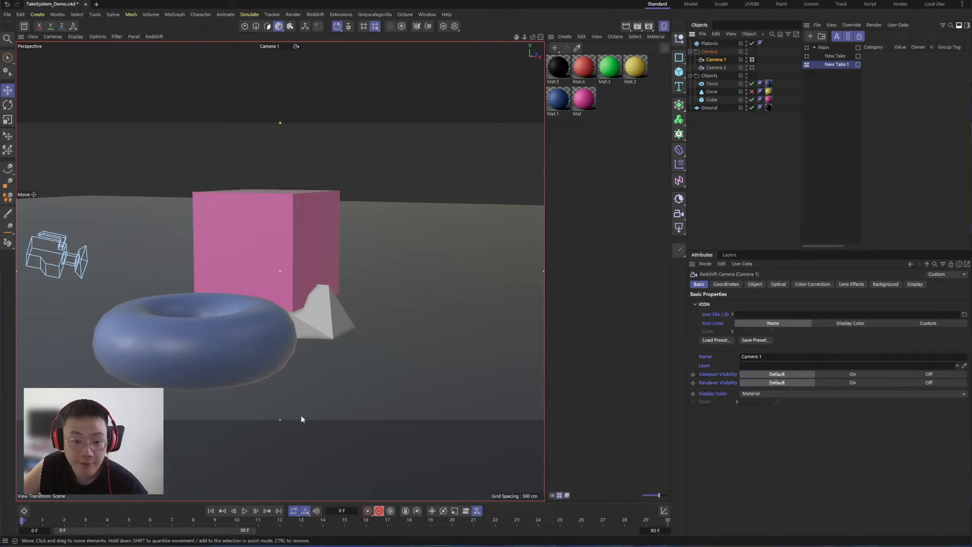
Orbit Camera 1 to a different angle in New Take 1 to record a separate camera move, and return to frame 0.
left_click_drag(306, 284, 260, 279, "alt")
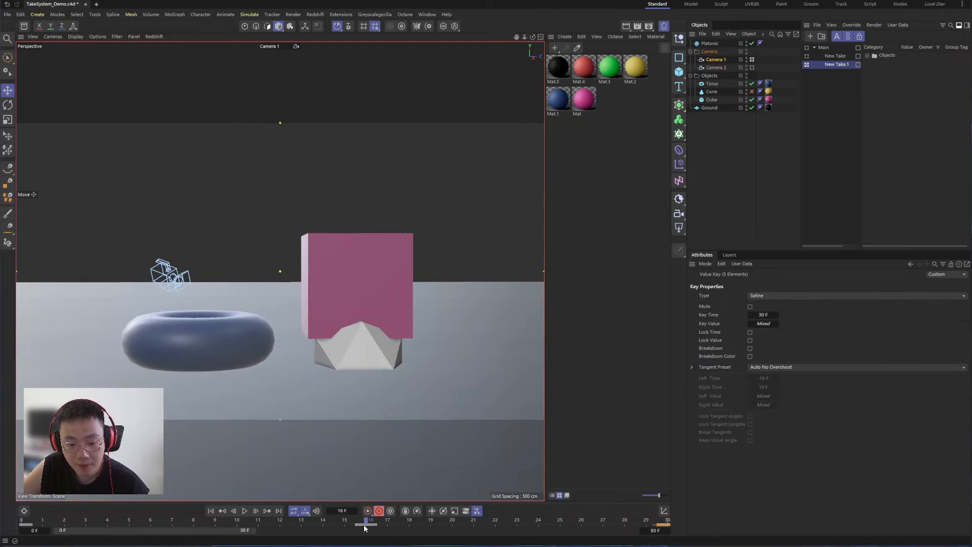
left_click_drag(366, 525, 21, 522)
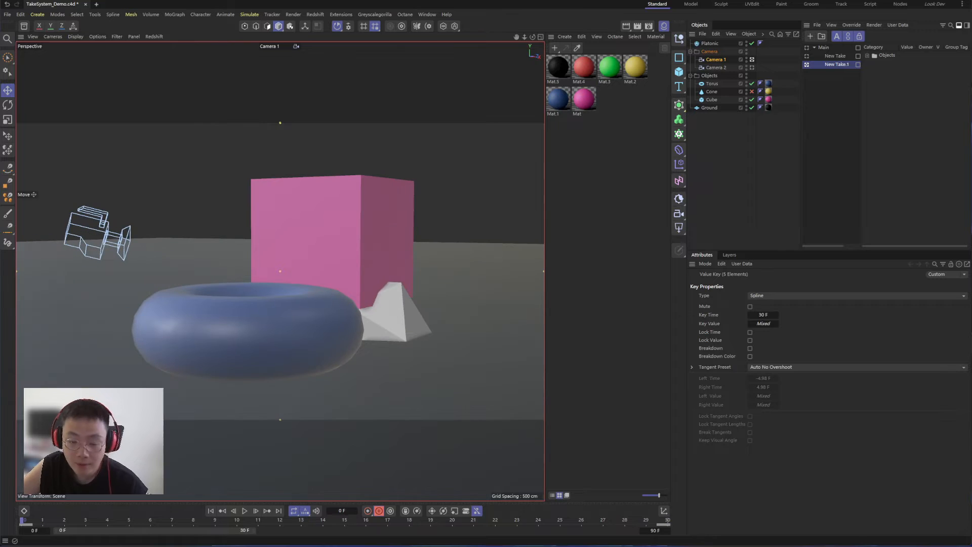
Play the animation and switch between New Take and New Take 1 to compare their Camera 1 moves.
left_click(807, 57)
left_click(807, 65)
left_click(806, 56)
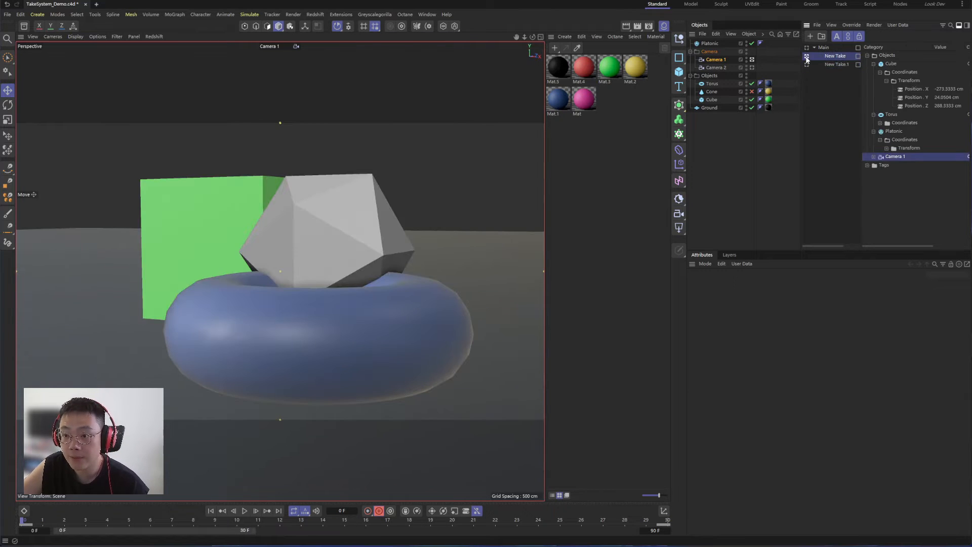
key("F8")
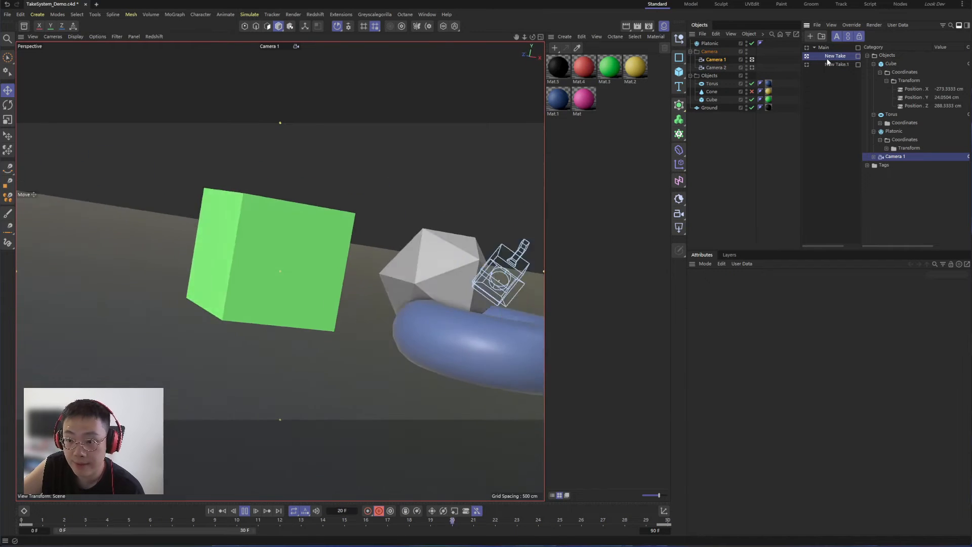
left_click(806, 64)
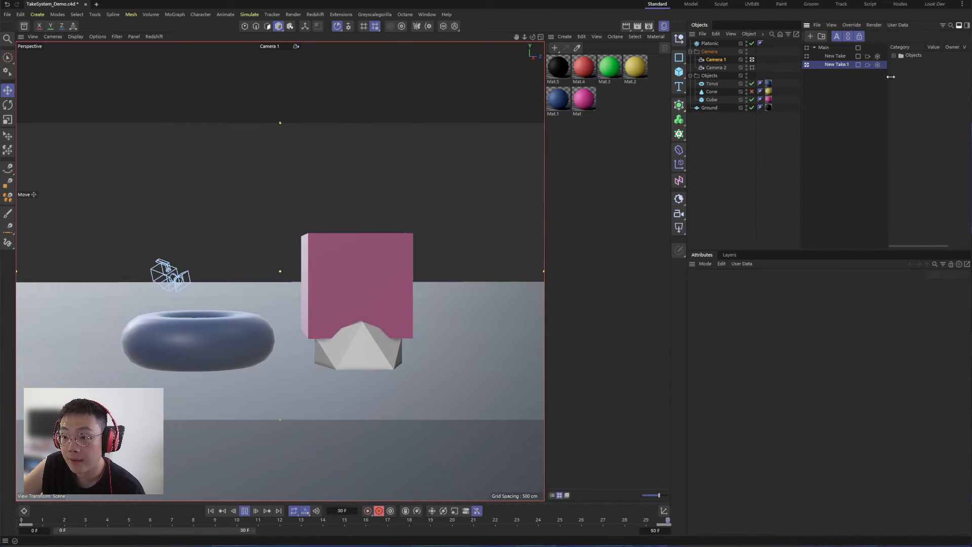
Widen the take list, activate New Take and assign Camera 1 as its render camera.
left_click_drag(861, 77, 894, 77)
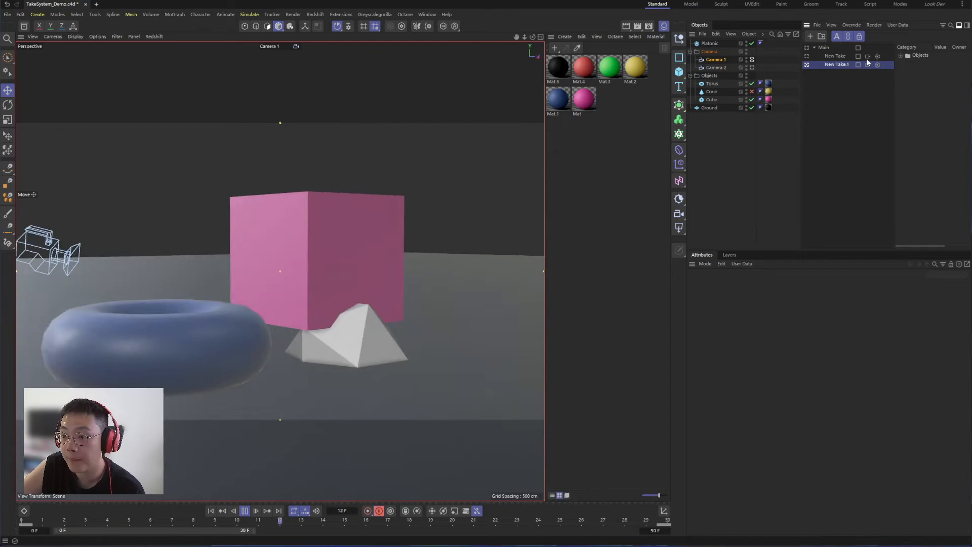
left_click(867, 65)
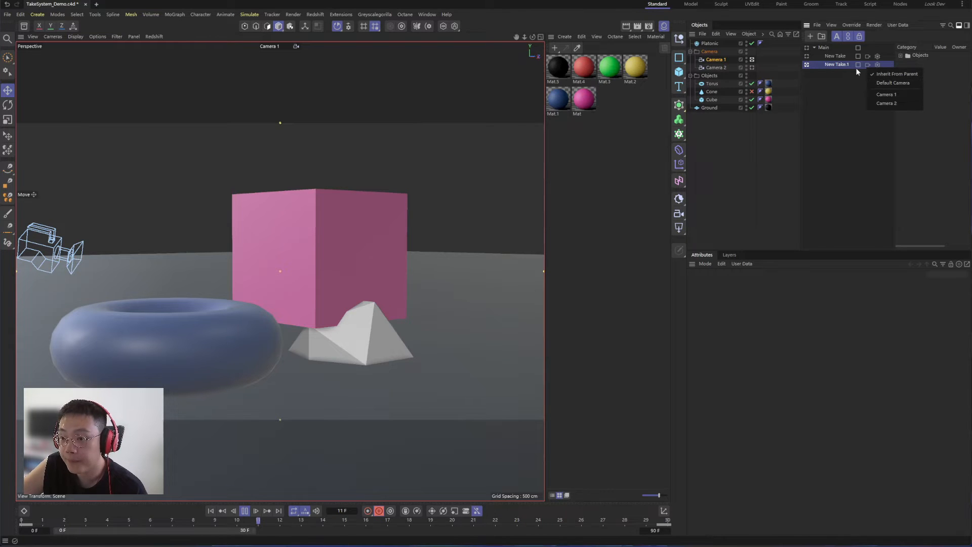
left_click(837, 81)
left_click(843, 56)
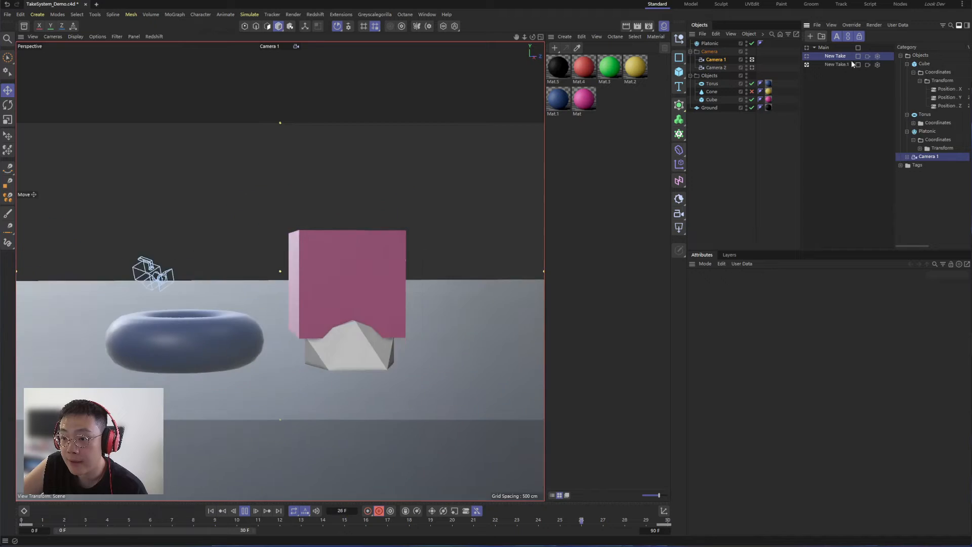
left_click(807, 56)
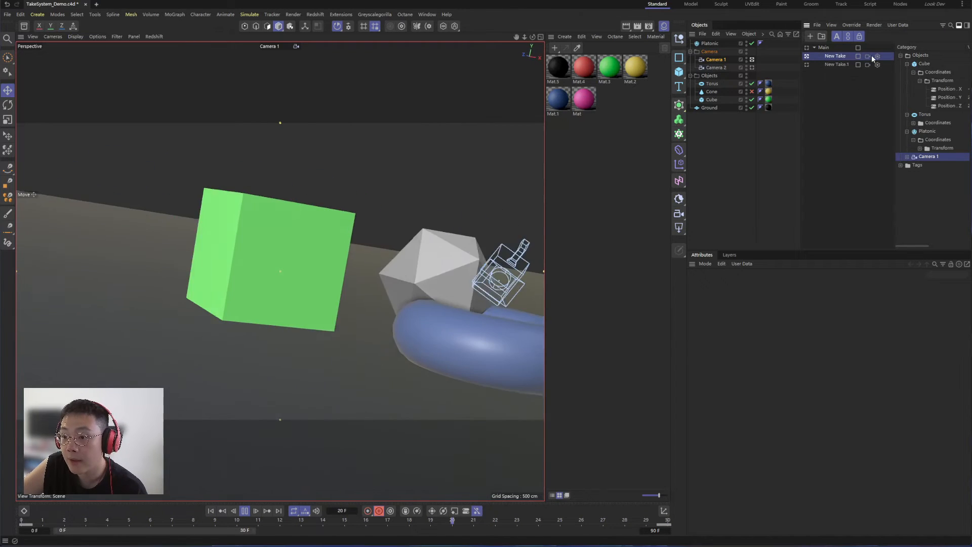
left_click(869, 55)
left_click(899, 82)
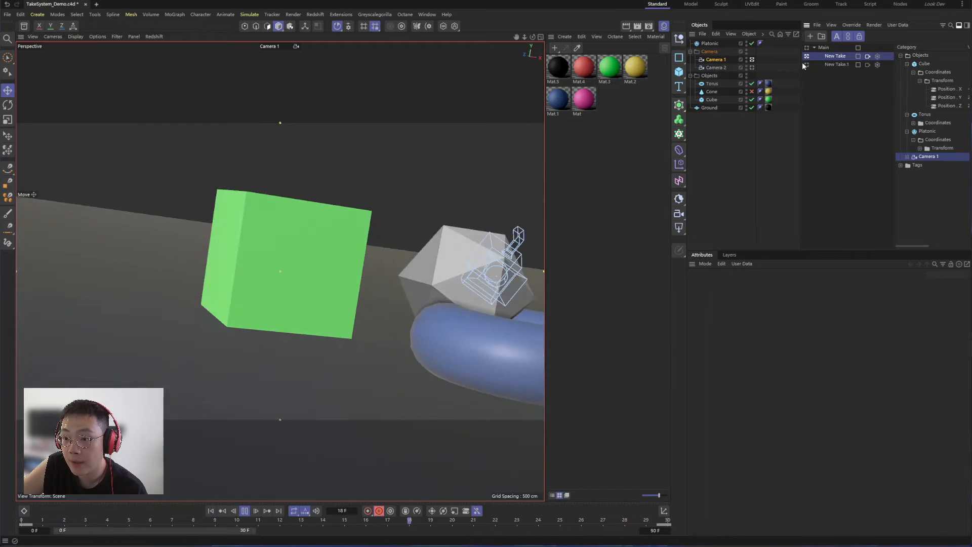
Activate New Take 1, switch its view to Camera 2, and frame the cube and torus closely at frame 0.
left_click(806, 64)
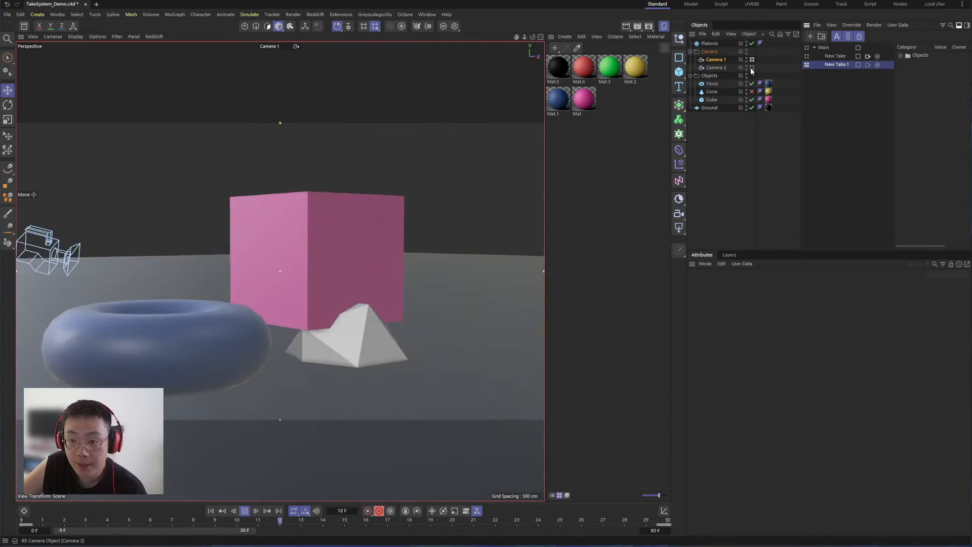
key("F8")
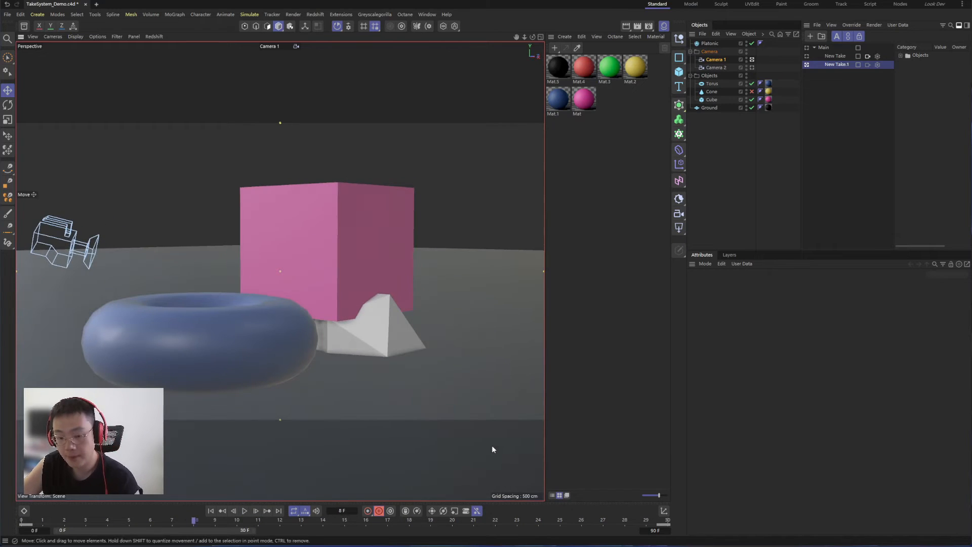
key("shift+f")
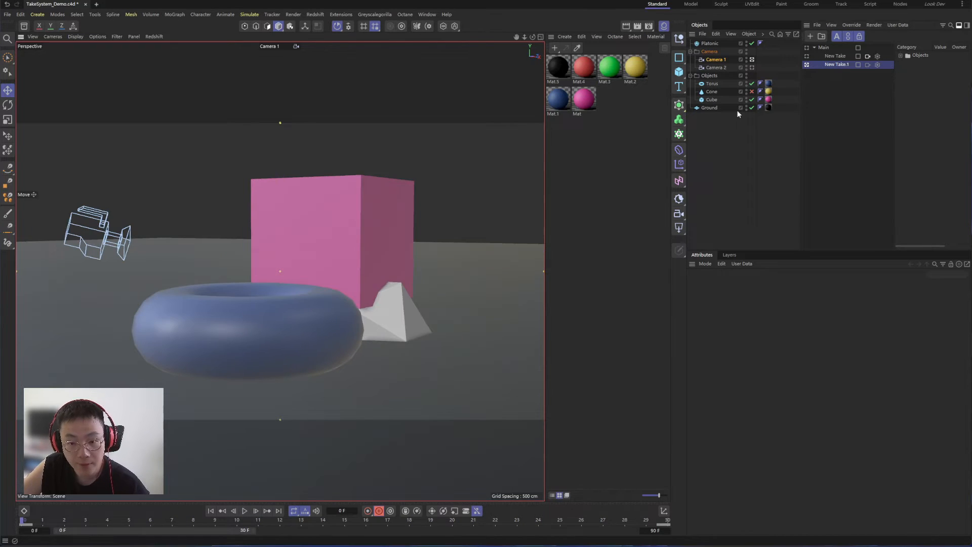
left_click(752, 68)
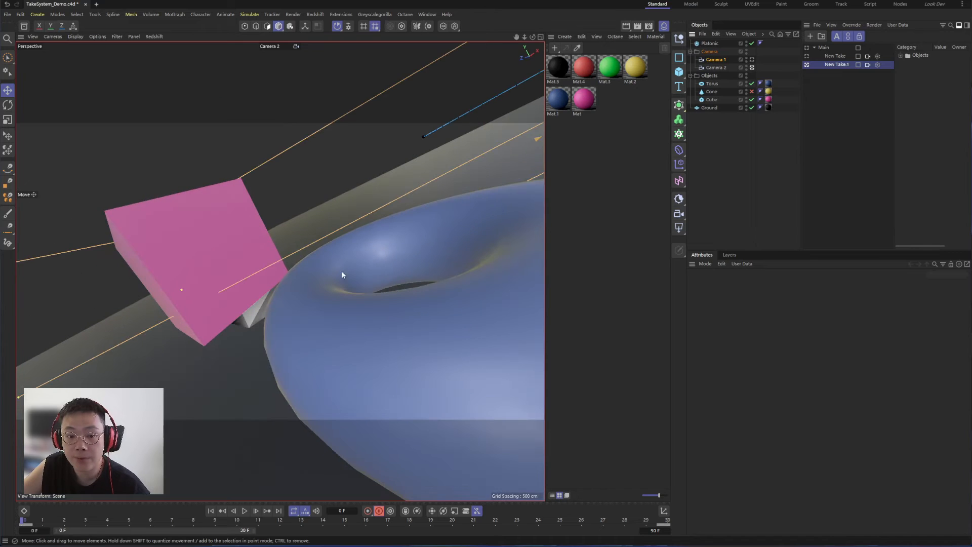
mouse_move(267, 279)
left_mouse_down("alt")
mouse_move(292, 273)
mouse_move(271, 296)
mouse_move(257, 293)
left_mouse_up("alt")
right_click_drag(265, 284, 274, 285, "alt")
scroll(276, 286, "down", 4)
scroll(280, 287, "up", 1)
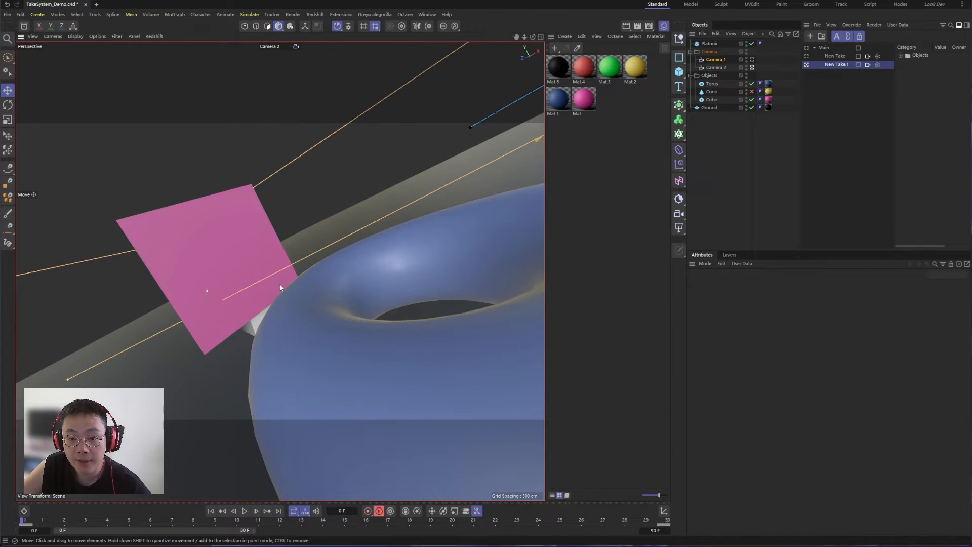
right_click_drag(288, 283, 300, 284, "alt")
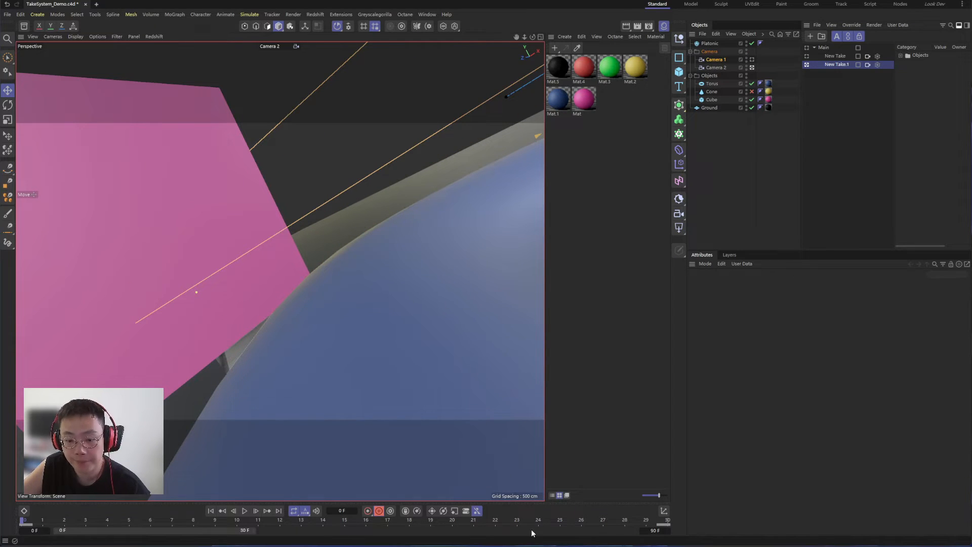
Pull Camera 2 back at frame 30 to record its end position, and refine its close framing at frame 0.
left_click_drag(612, 519, 685, 513)
right_click_drag(296, 288, 273, 315, "alt")
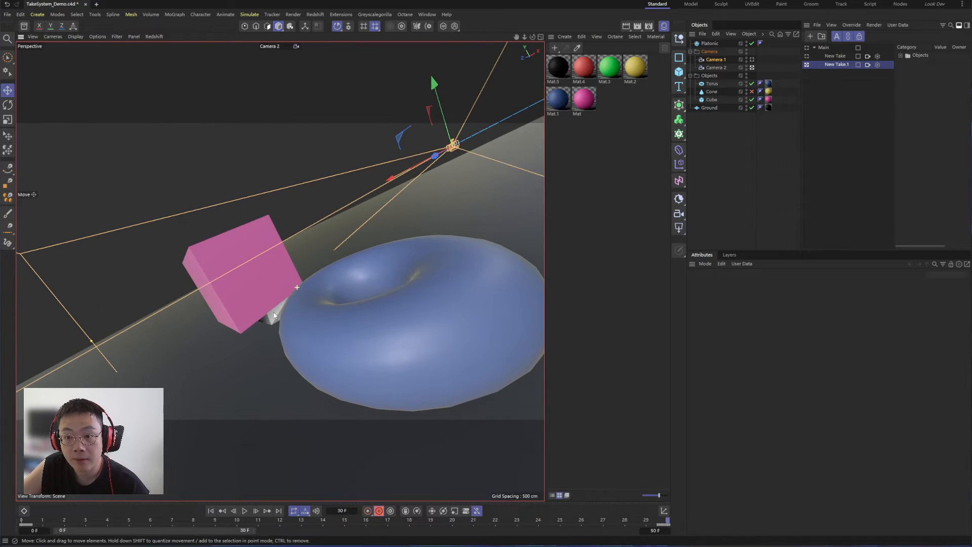
left_click(715, 68)
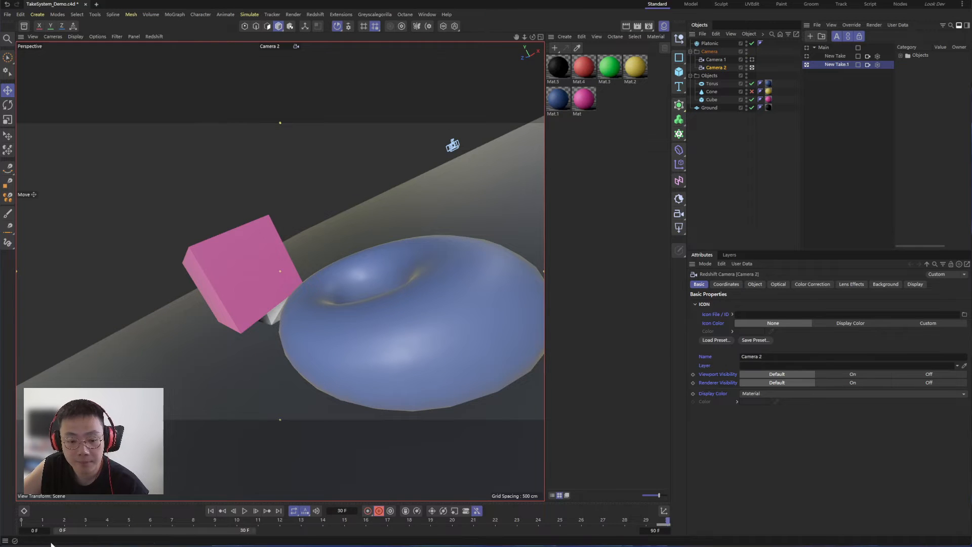
mouse_move(299, 274)
right_mouse_down("alt")
mouse_move(321, 268)
mouse_move(312, 272)
right_mouse_up("alt")
left_click_drag(311, 273, 300, 300, "alt")
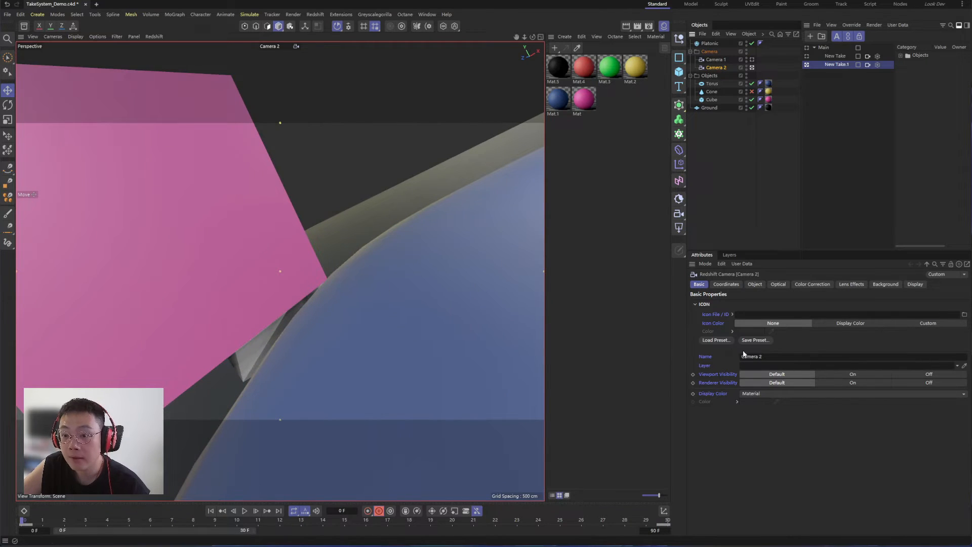
Animate Camera 2's focal length from 24 mm at frame 0 to 12 mm at frame 30, and slightly adjust its end angle.
left_click(754, 285)
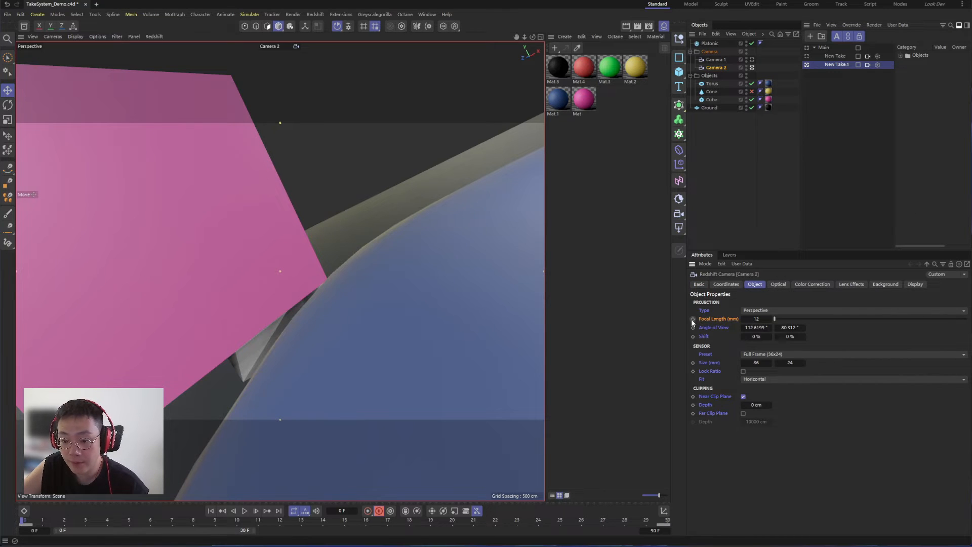
double_click(756, 319)
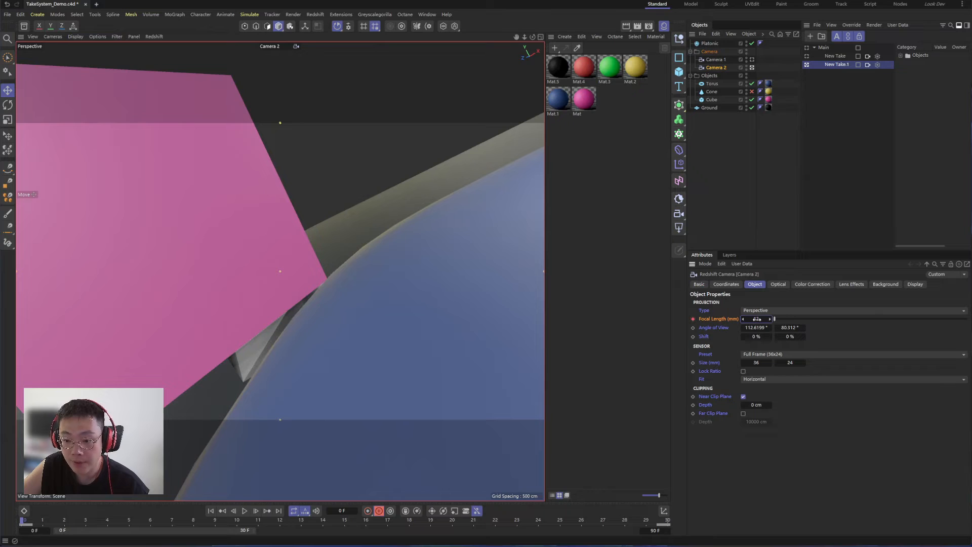
type("24")
key("Return")
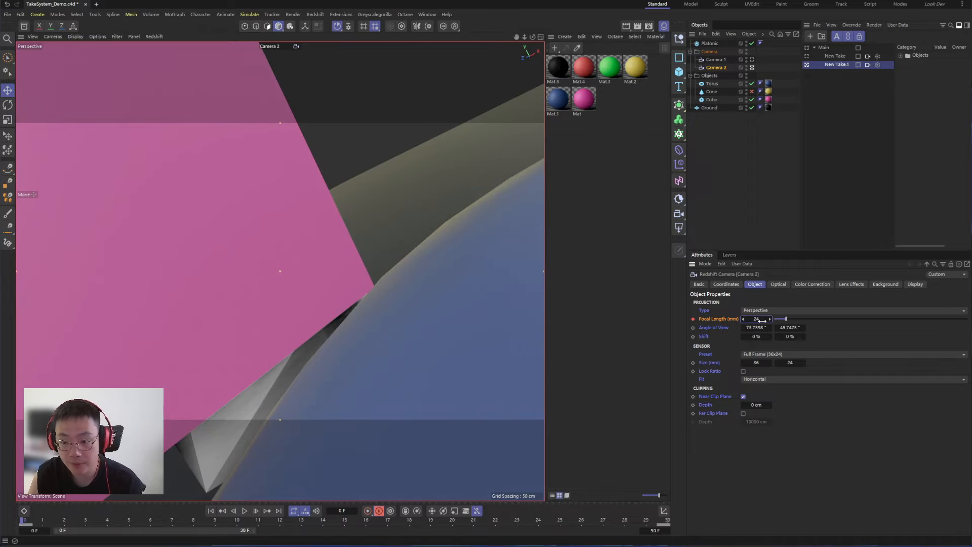
left_click_drag(611, 517, 680, 518)
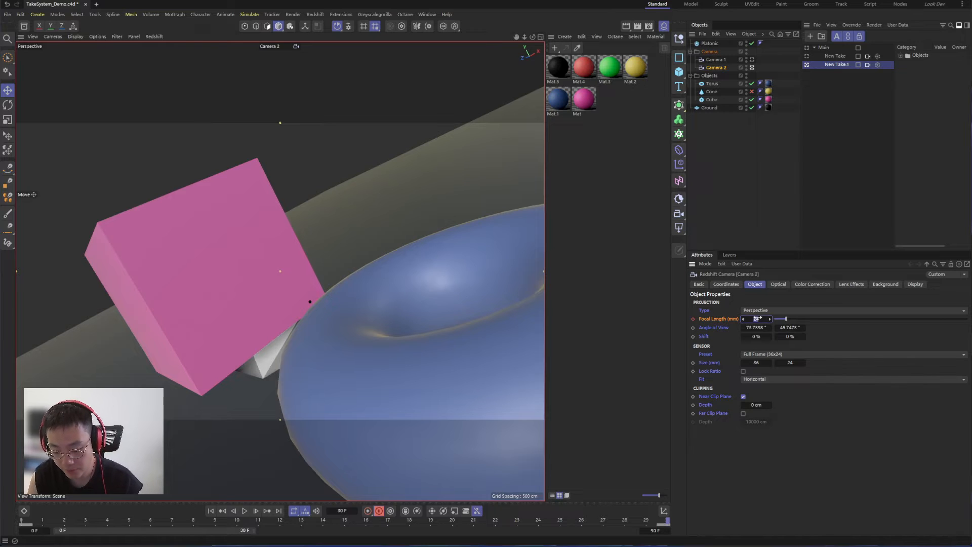
key("Return")
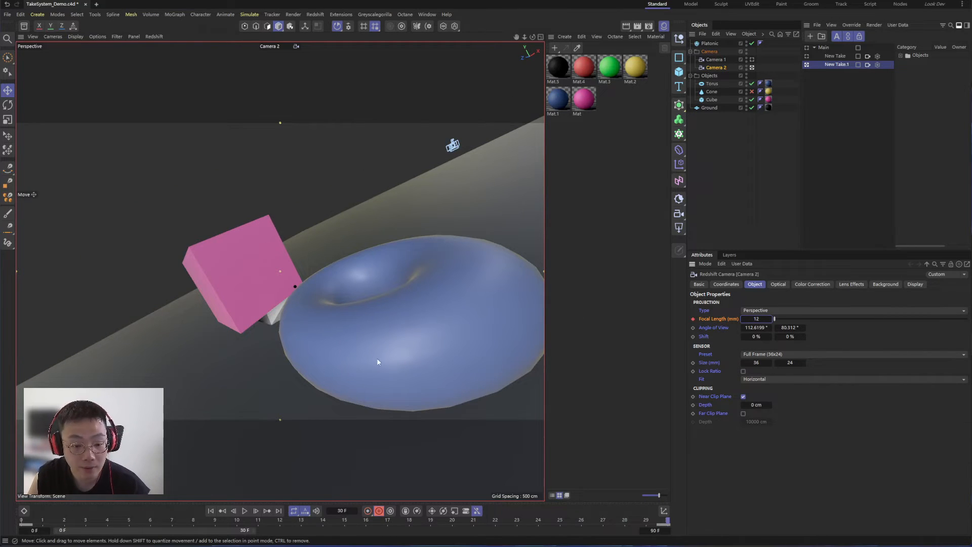
left_click_drag(306, 286, 312, 291, "alt")
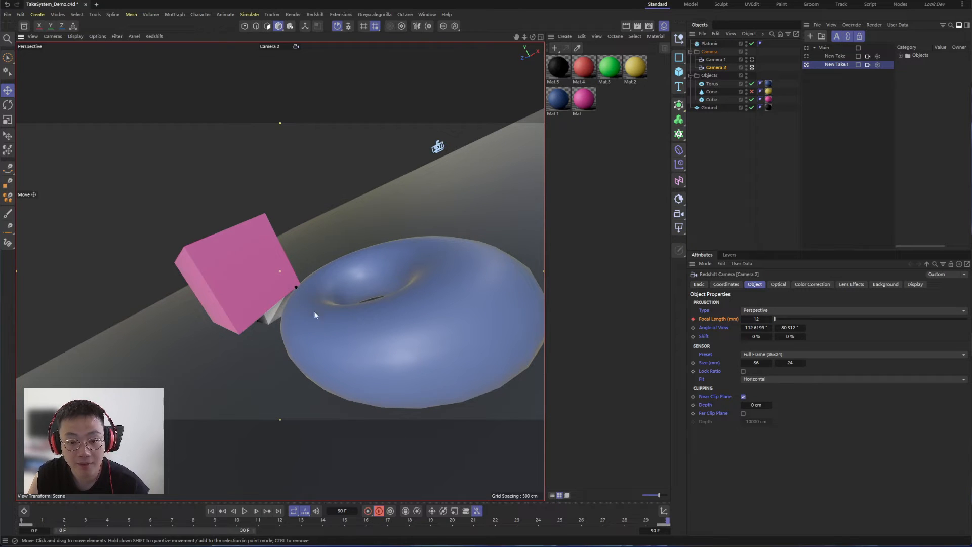
During playback, switch between New Take 1 and New Take to check each take's assigned camera and its animation.
left_click(720, 158)
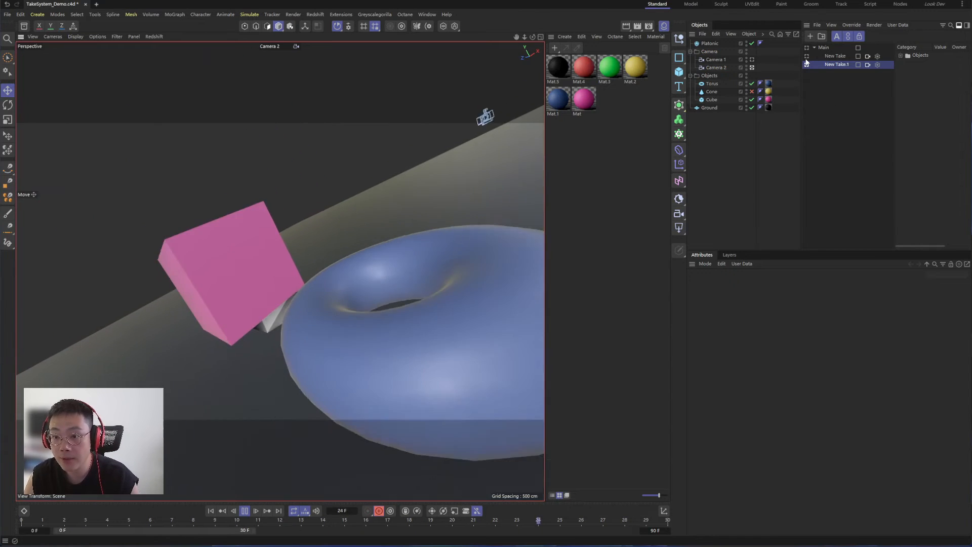
left_click(807, 65)
left_click(867, 64)
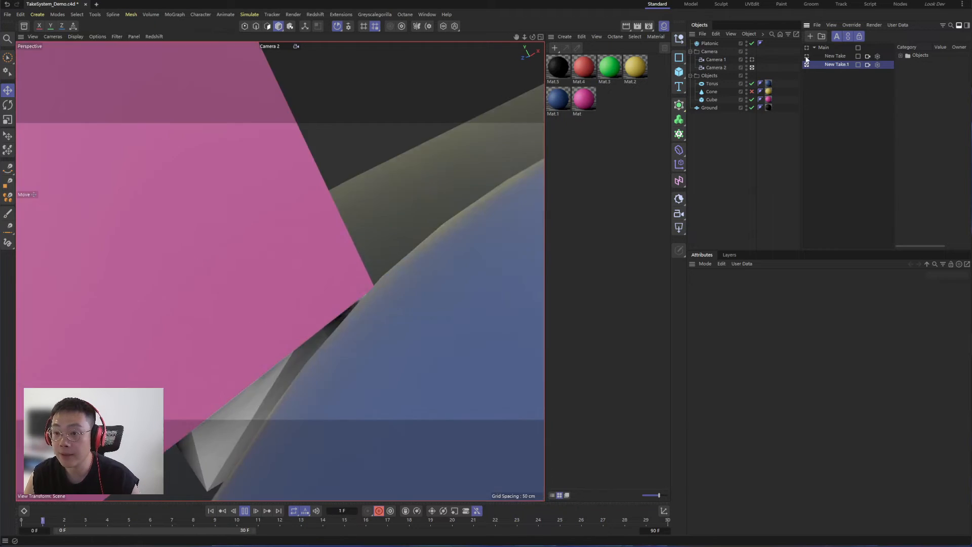
left_click(807, 57)
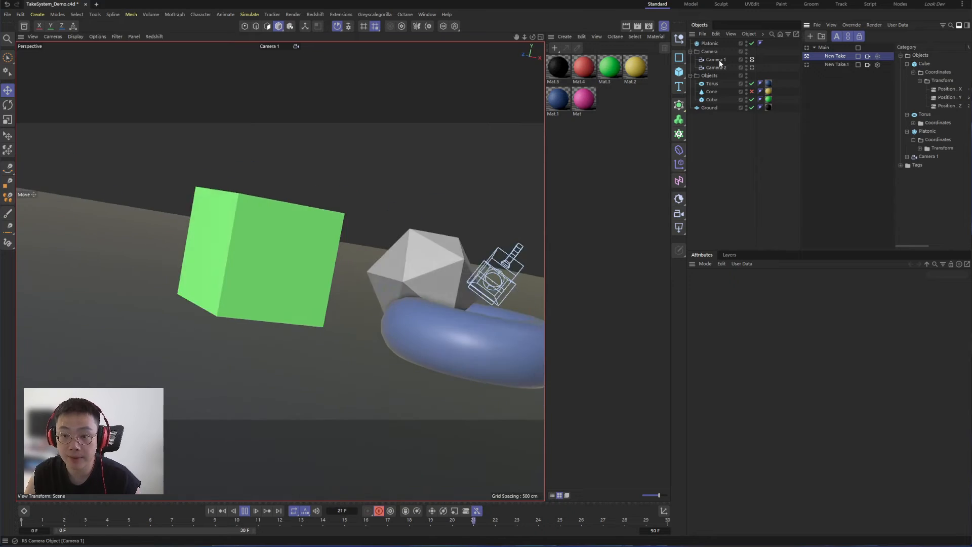
left_click(807, 65)
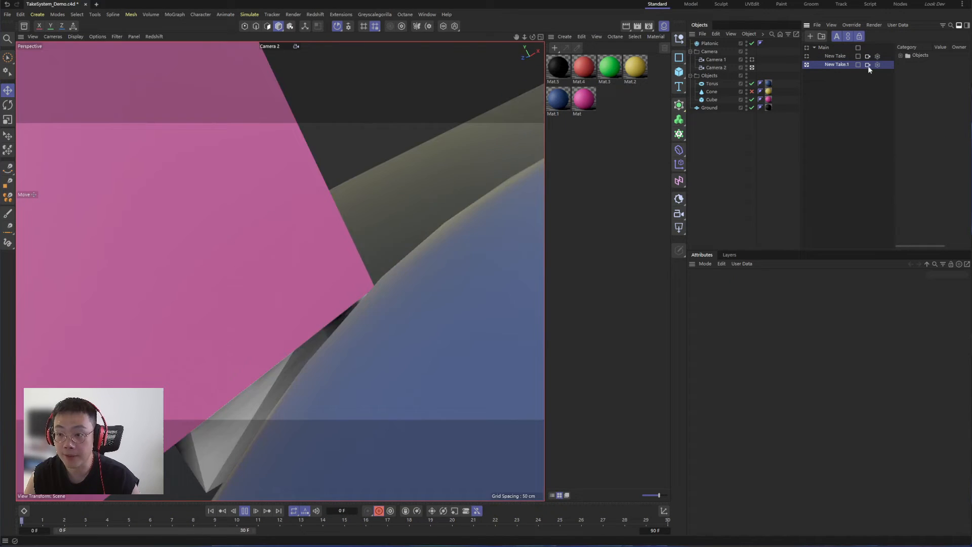
left_click(868, 65)
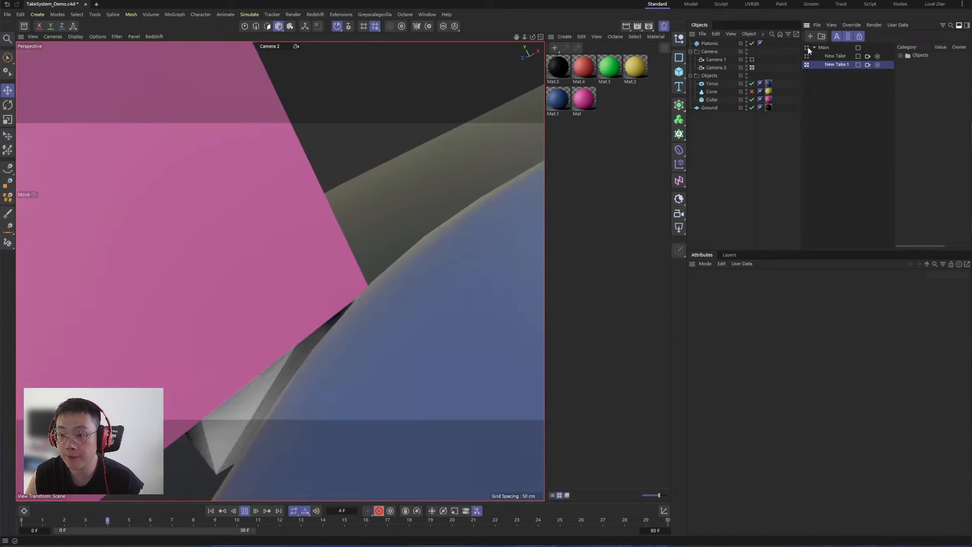
Activate the Main take, select both cameras to check for keyframes, and extend the preview range to end at frame 90.
left_click(812, 48)
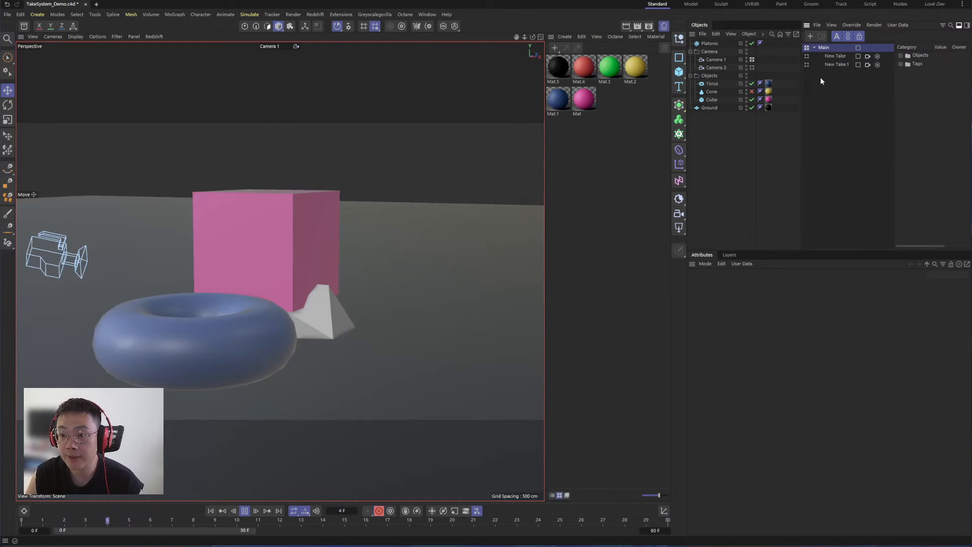
left_click(717, 60)
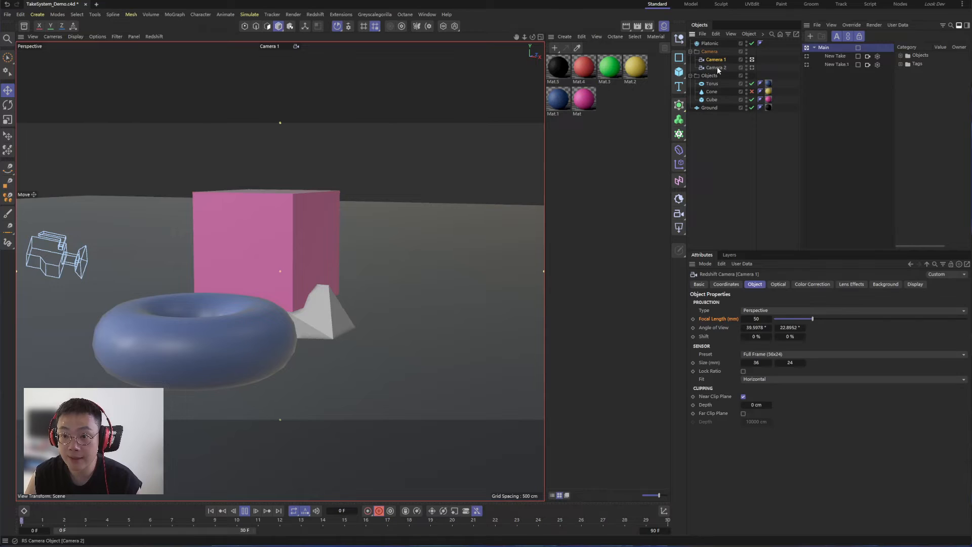
left_click(717, 67, "shift")
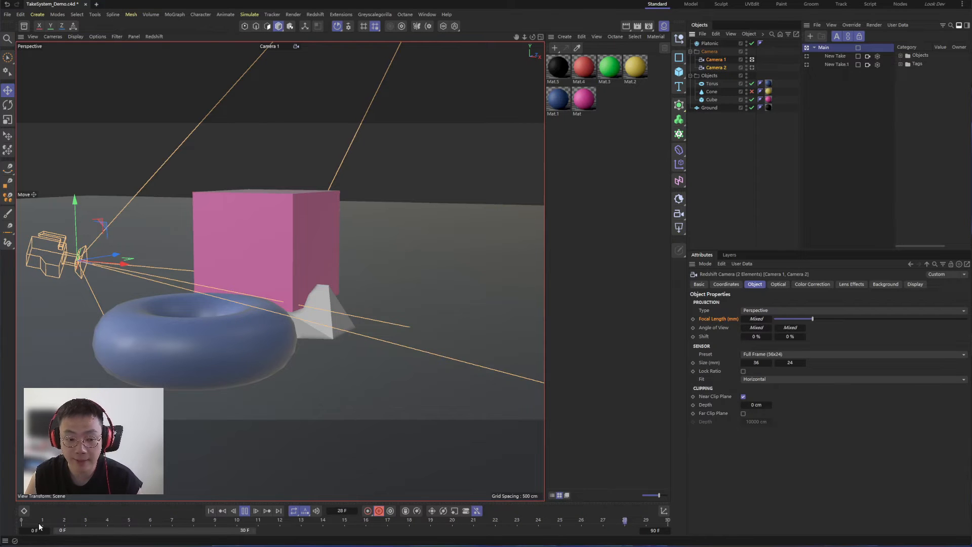
left_click_drag(256, 530, 628, 530)
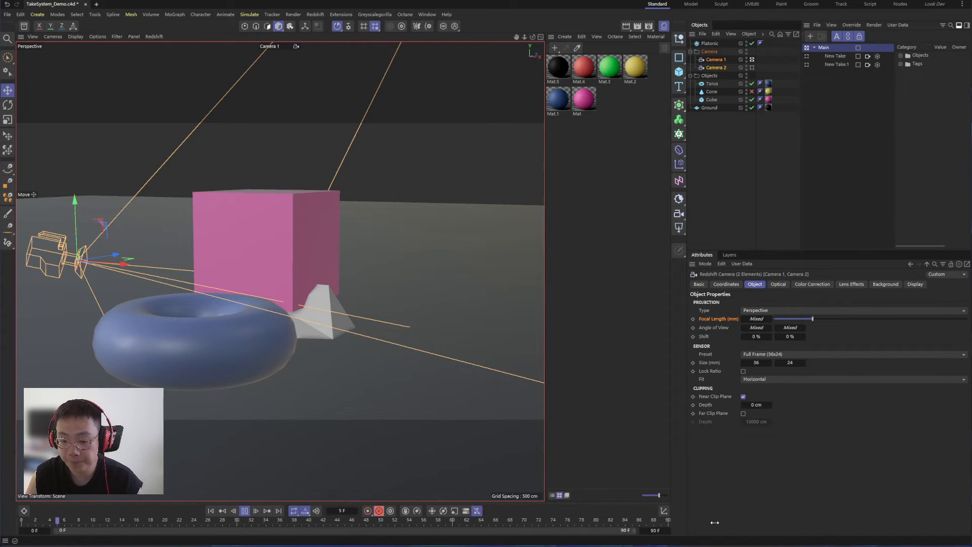
left_click(244, 510)
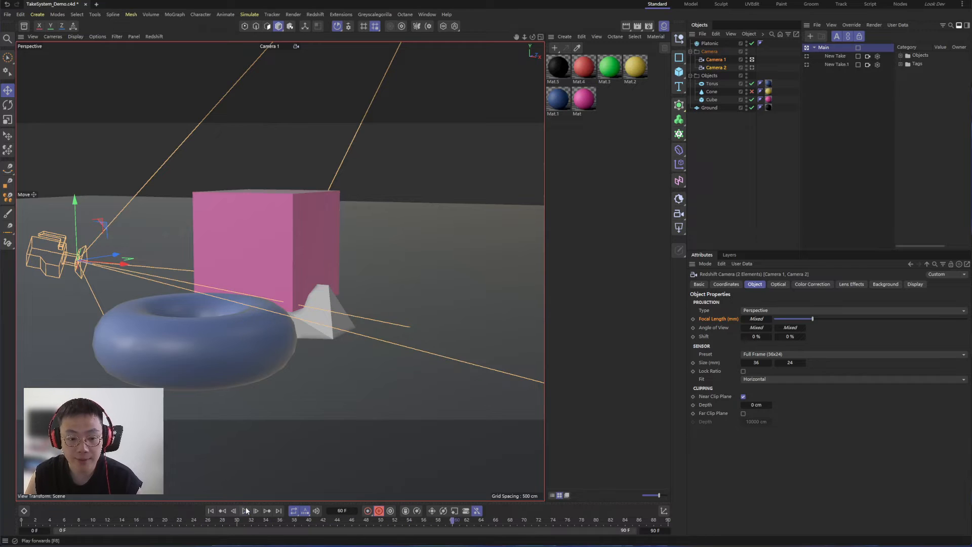
Examine New Take's stored overrides for the cube, torus, platonic and Camera 1, expanding Camera 1's coordinates, and compare them with New Take 1.
left_click(836, 57)
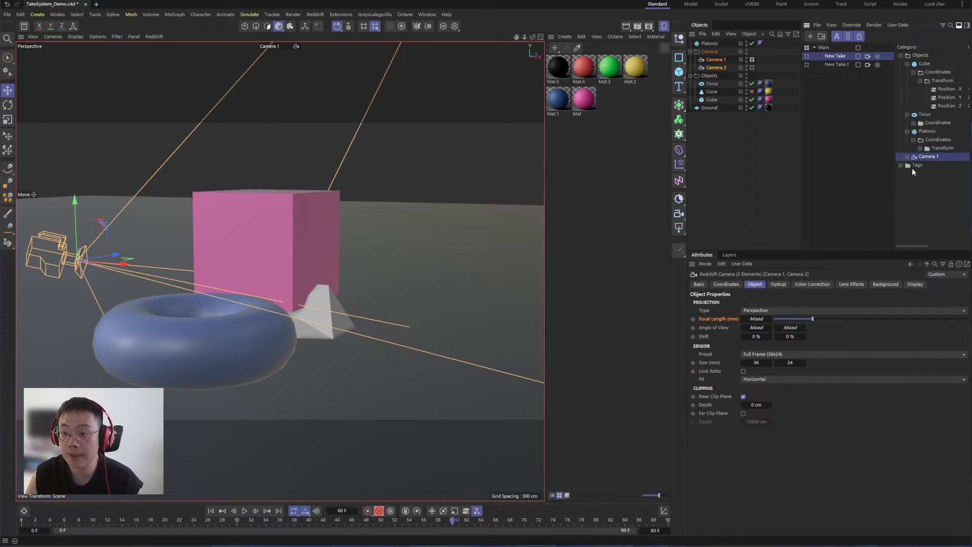
left_click(907, 157)
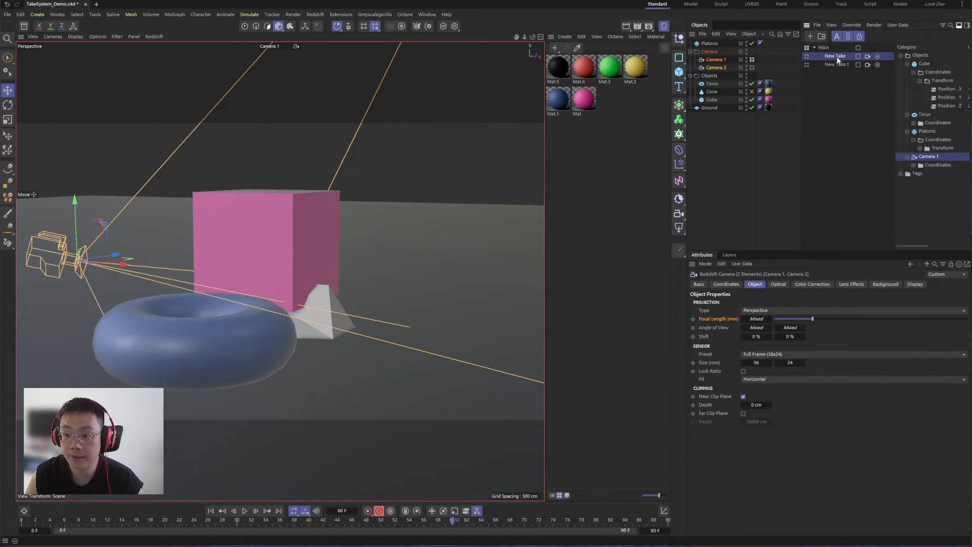
left_click(838, 64)
left_click(835, 56)
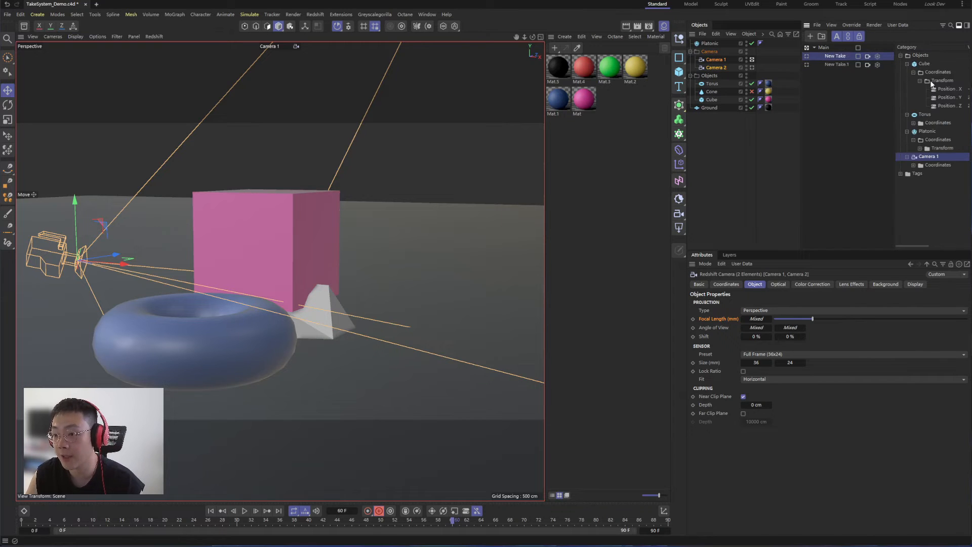
left_click(913, 165)
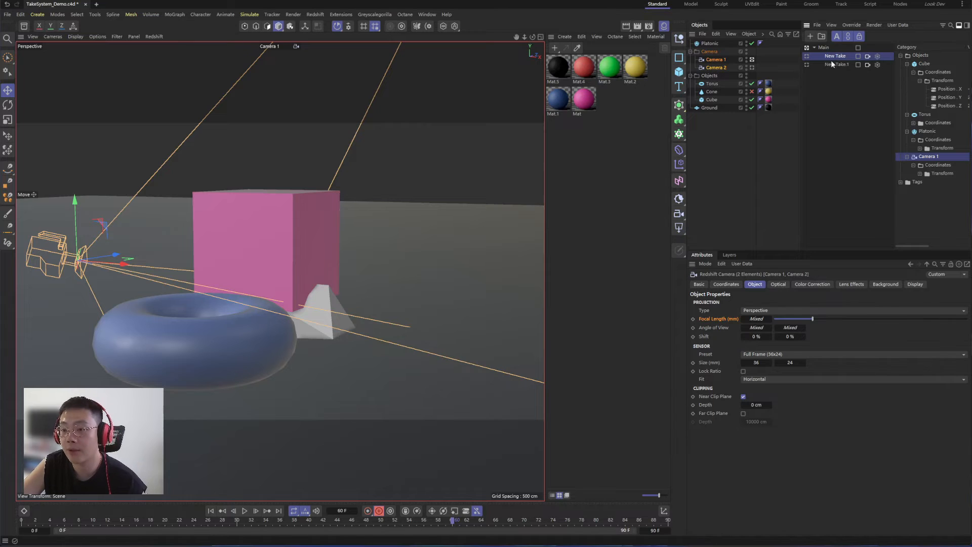
left_click(934, 141)
left_click(935, 122)
left_click(937, 72)
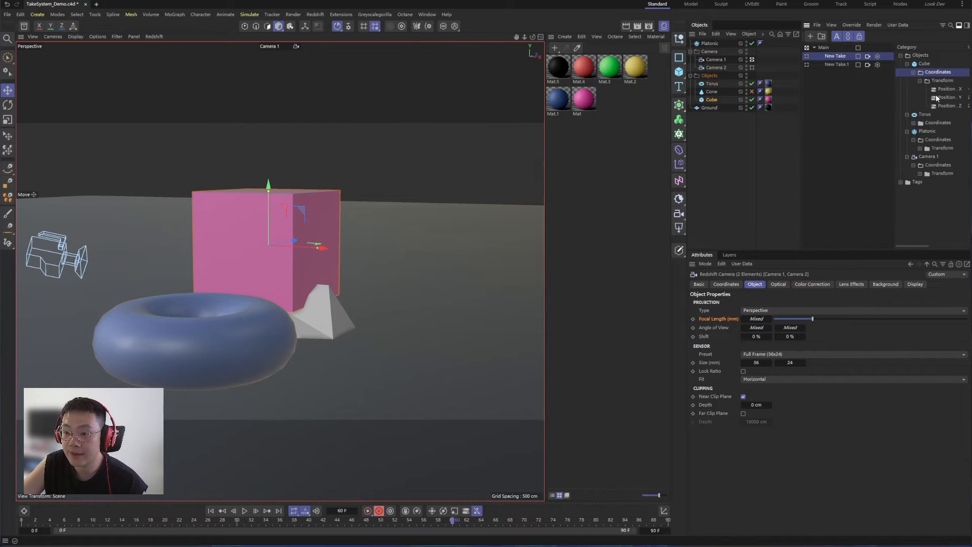
left_click(827, 65)
left_click(852, 105)
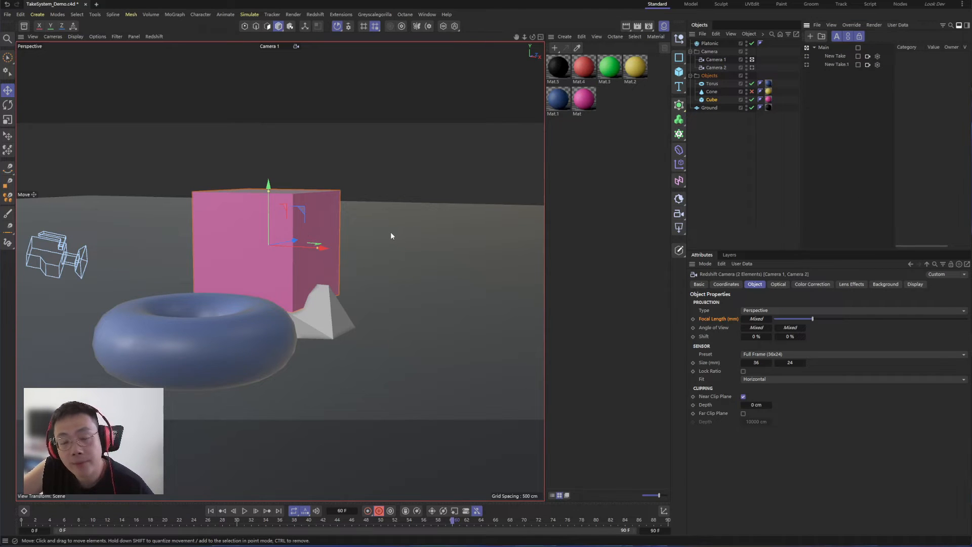
Activate New Take 1 and select Camera 2 to check its keyframes.
left_click(636, 69)
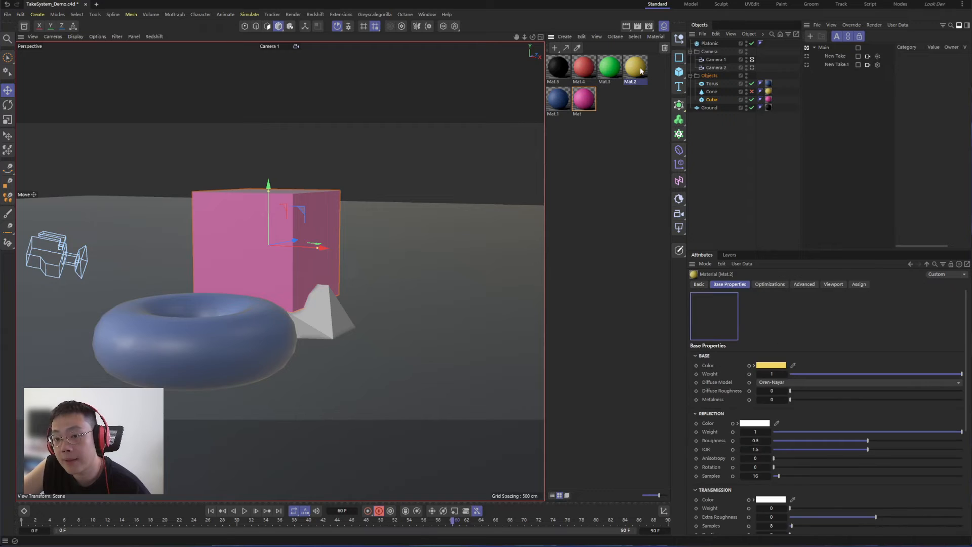
left_click(716, 67)
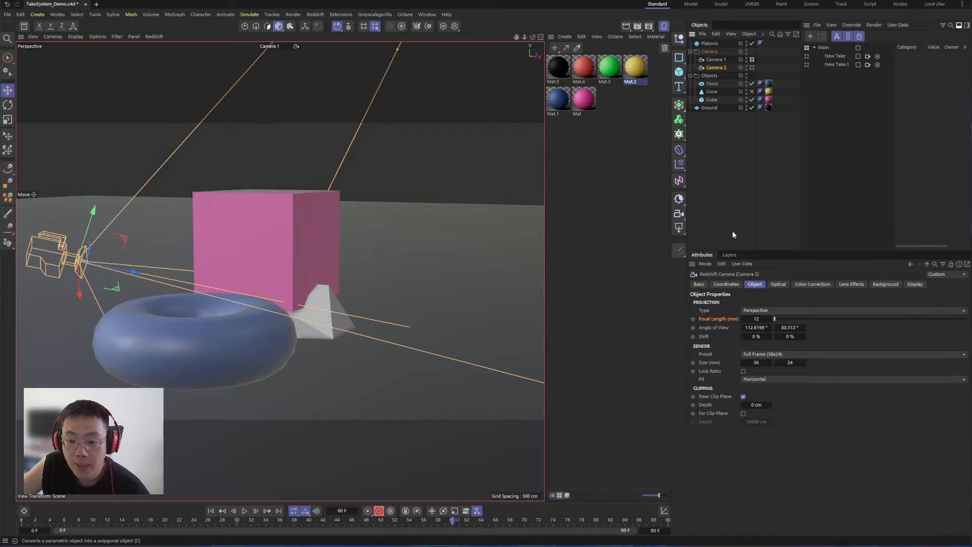
left_click(720, 132)
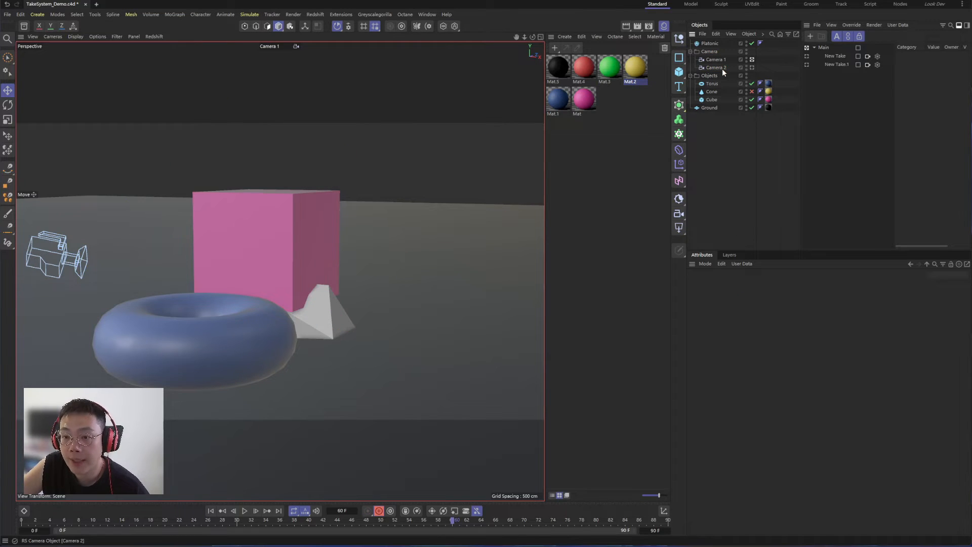
left_click(808, 64)
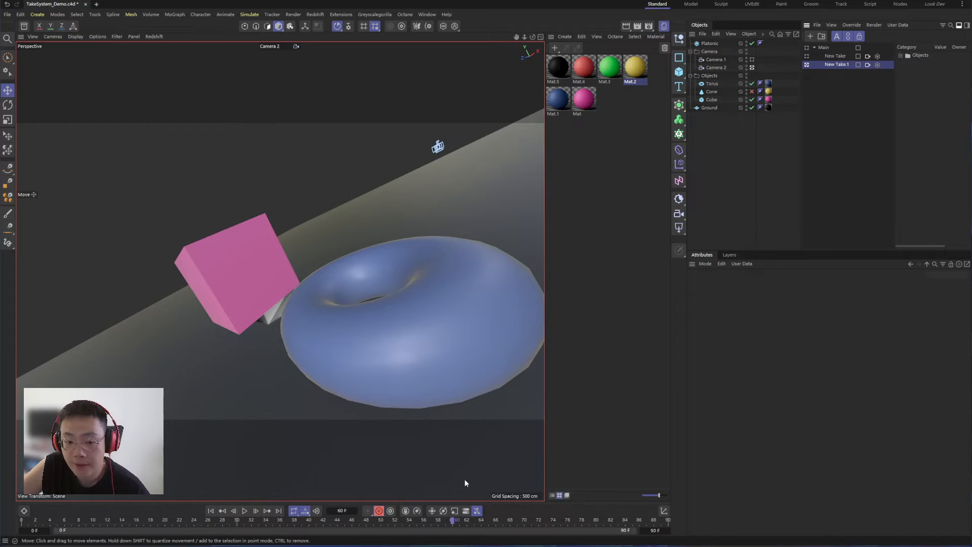
left_click(715, 68)
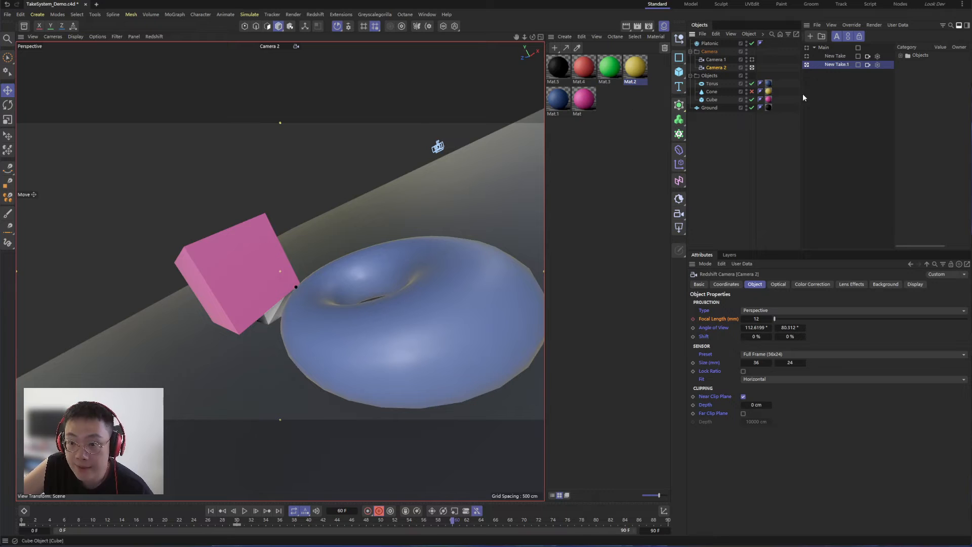
Rename New Take 1 as WideAngle and New Take as Panning, and make Panning the active take.
double_click(839, 65)
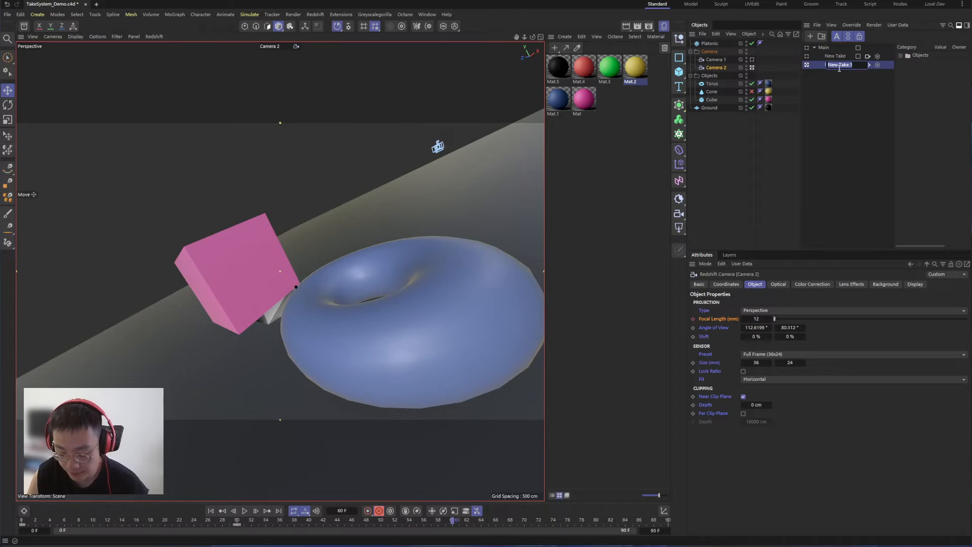
type("Camera2_WideAngle")
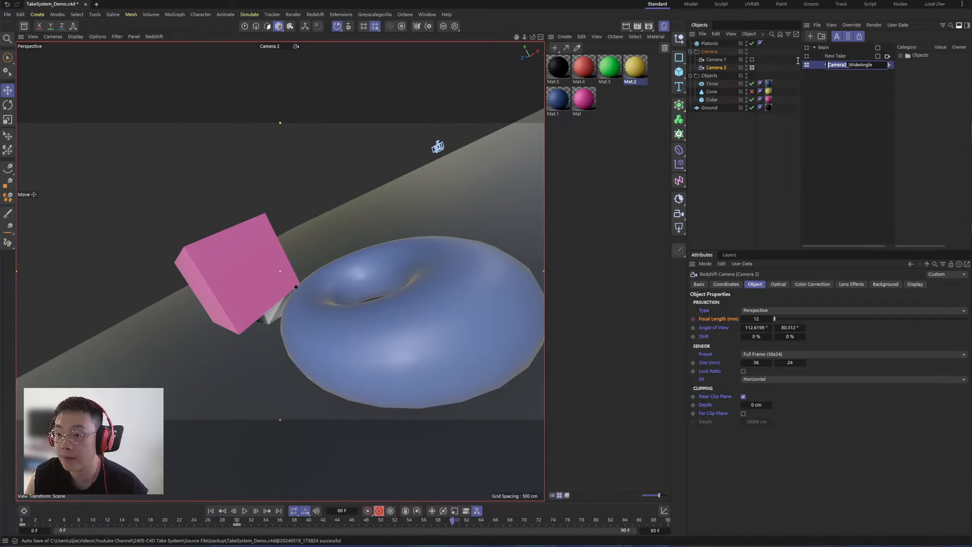
key("BackSpace")
key("Return")
left_click(807, 57)
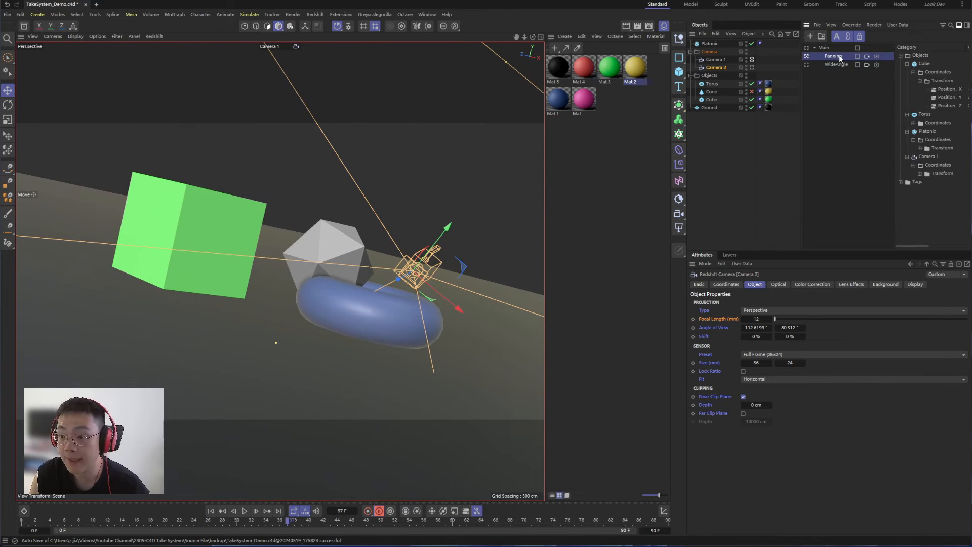
In the WideAngle take, move Camera 2's frame 30 keyframe to frame 60 and play the animation from frame 0.
left_click(830, 50)
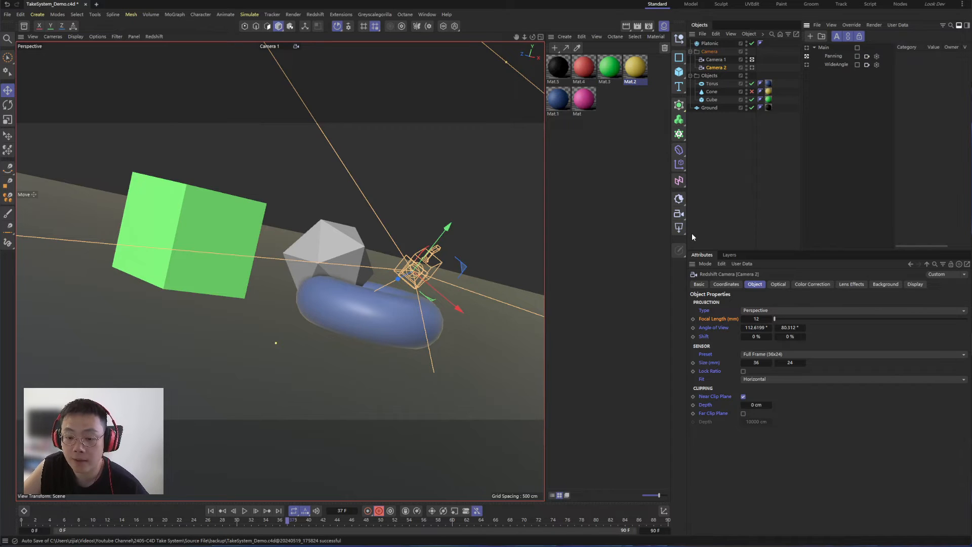
left_click(806, 64)
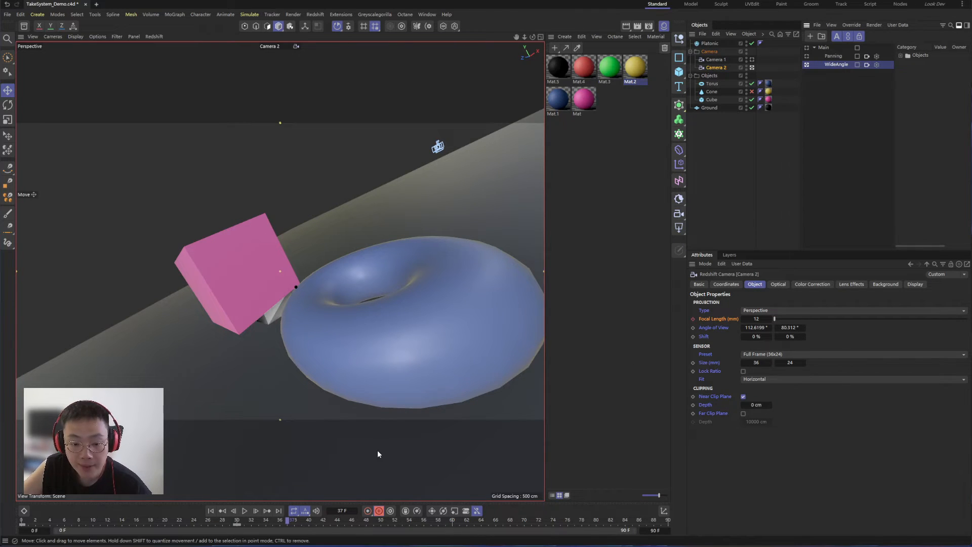
left_click_drag(237, 524, 403, 525)
left_click_drag(237, 524, 21, 515)
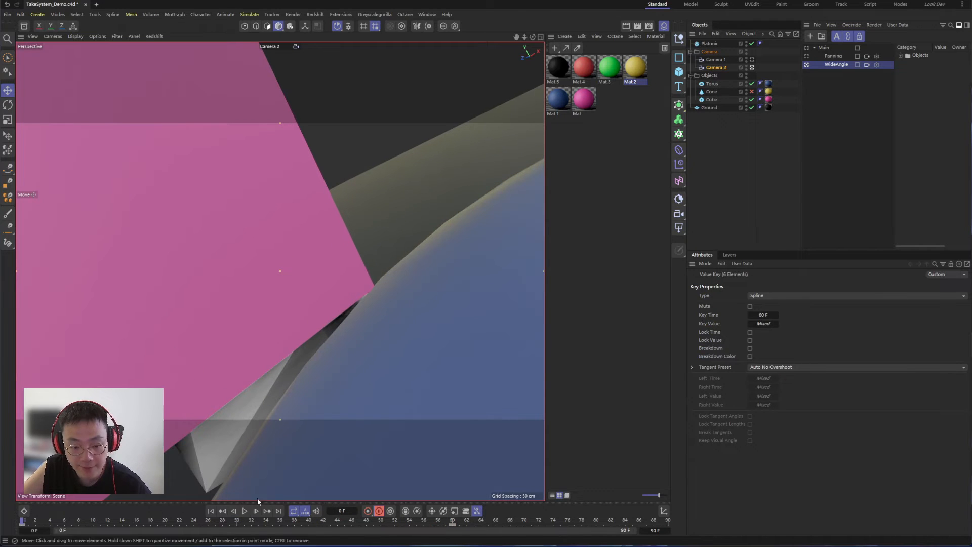
left_click(245, 512)
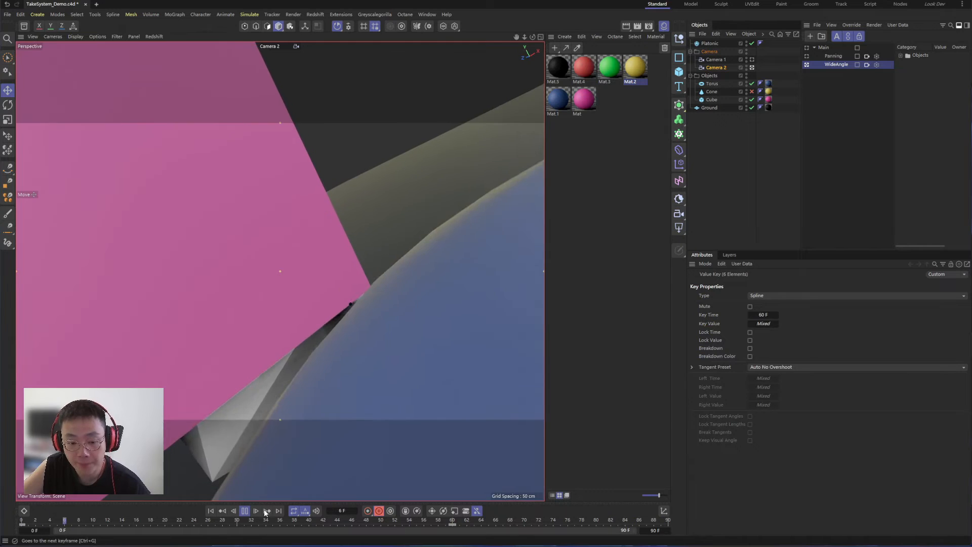
left_click(244, 512)
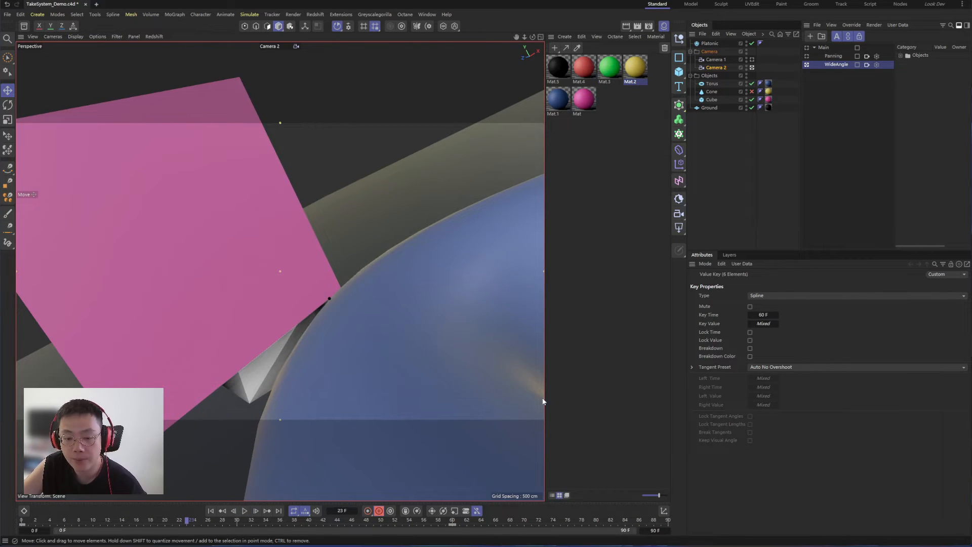
With the Main take active, set the 1080P render setting's frame range to Manual, from frame 0 to 30.
left_click(651, 25)
left_click_drag(718, 13, 505, 112)
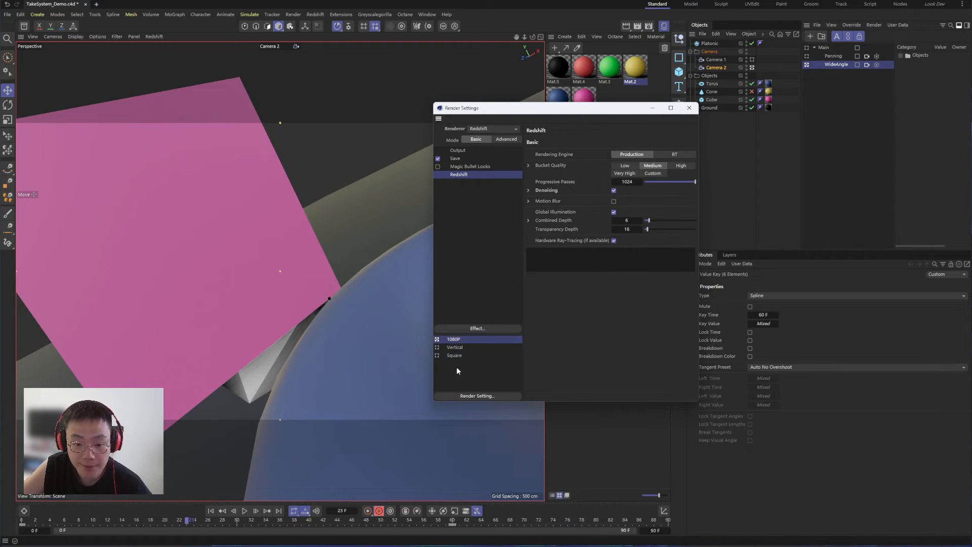
left_click(814, 47)
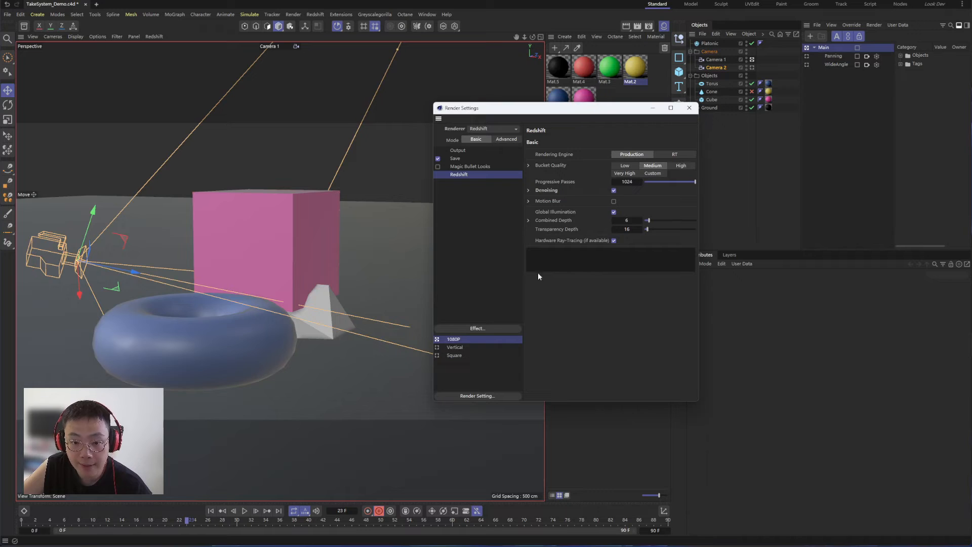
left_click(465, 158)
left_click(593, 159)
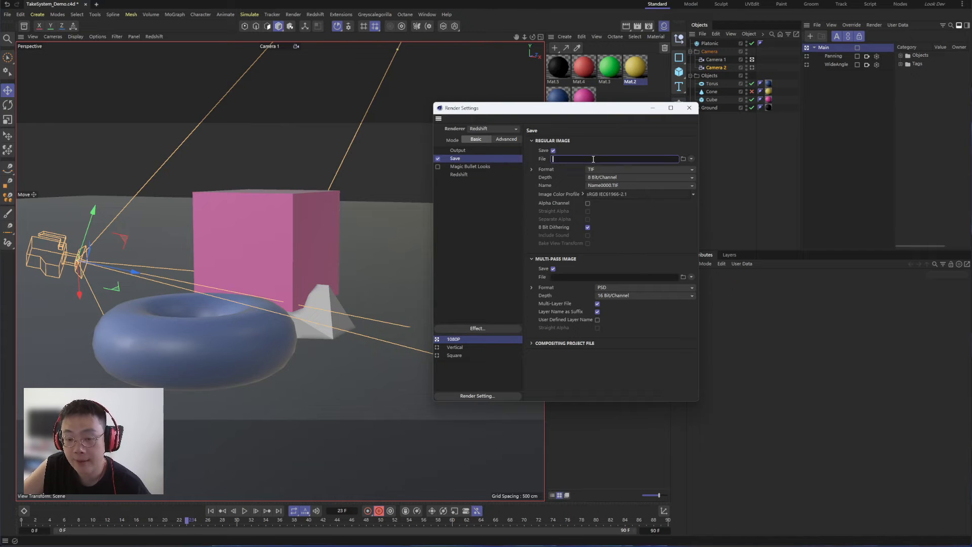
left_click(470, 150)
left_click(608, 240)
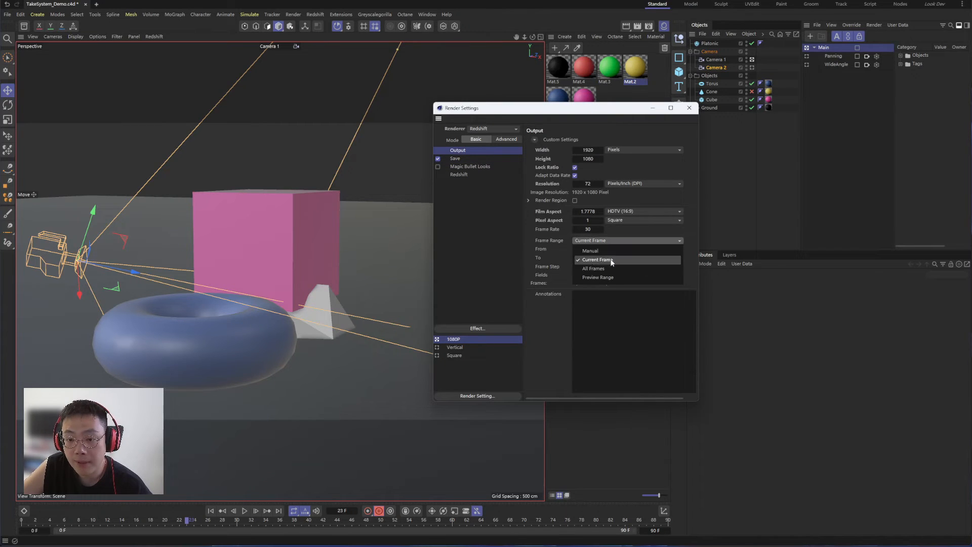
left_click(590, 251)
left_click(587, 258)
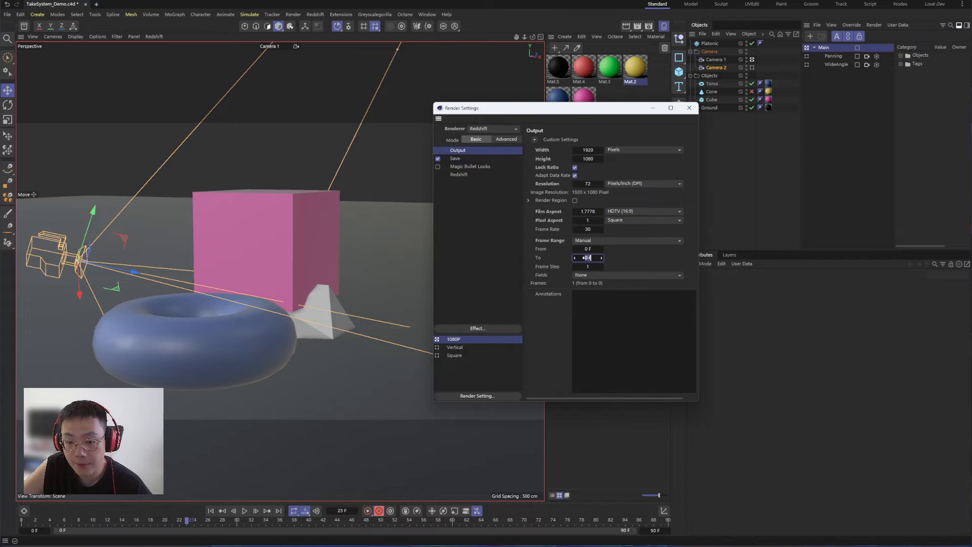
type("30")
key("Return")
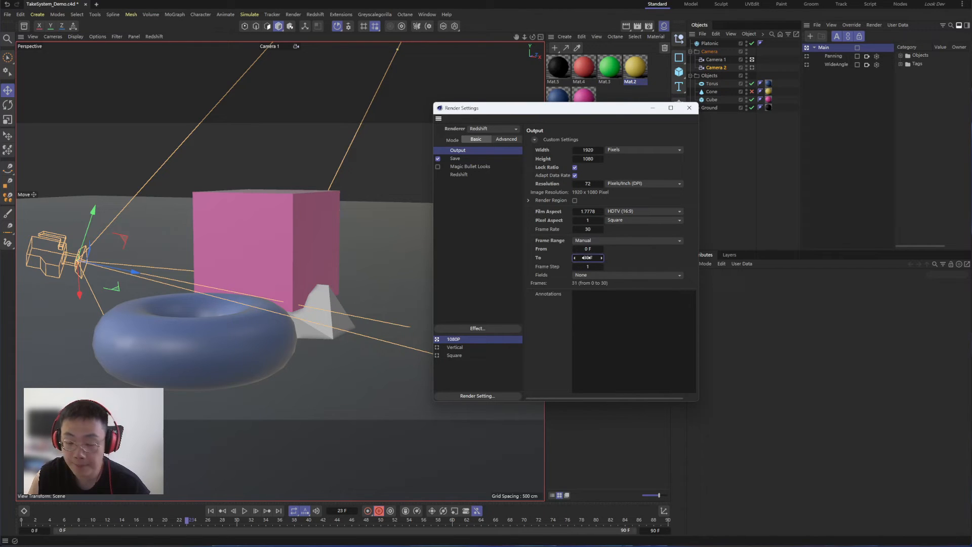
Activate the Panning take, go to frame 30, and assign the Vertical render setting to this take.
left_click(806, 56)
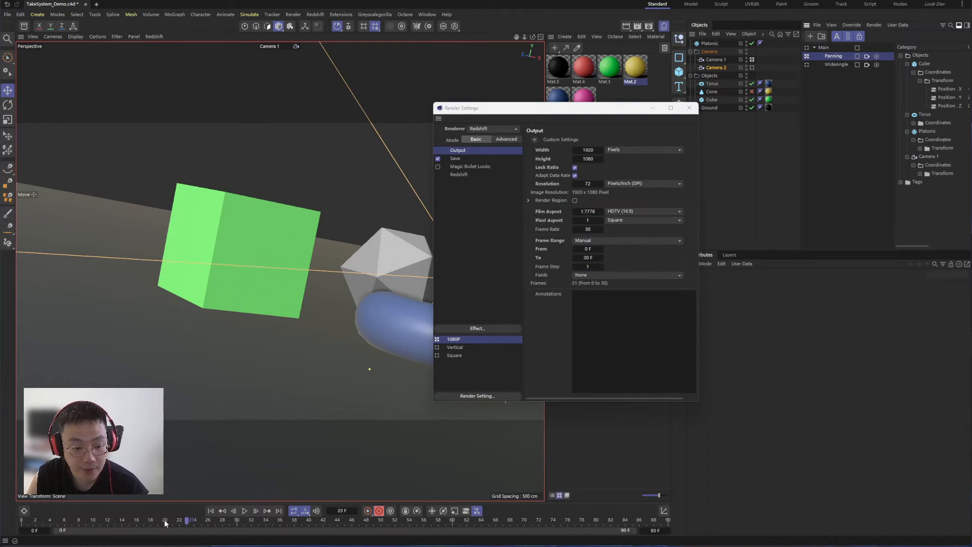
left_click_drag(178, 528, 237, 529)
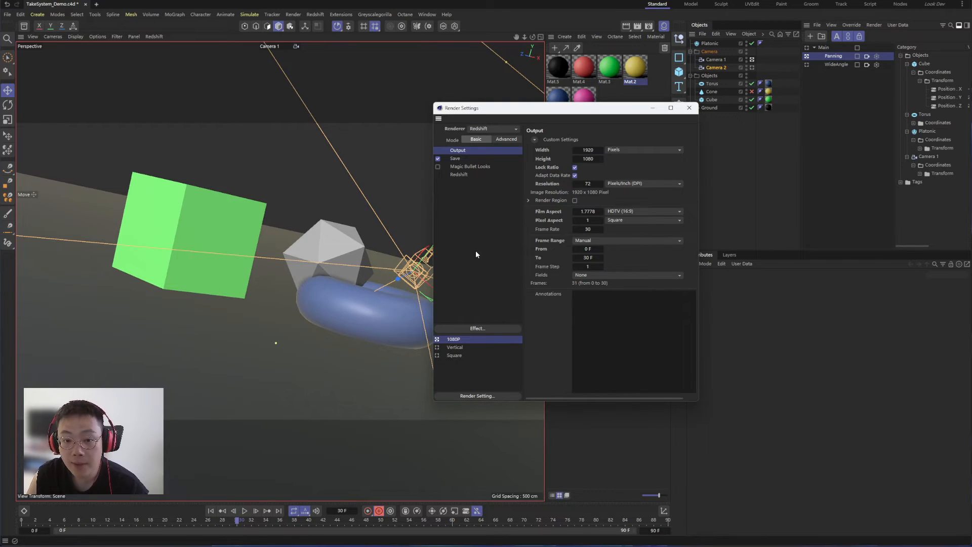
left_click(455, 348)
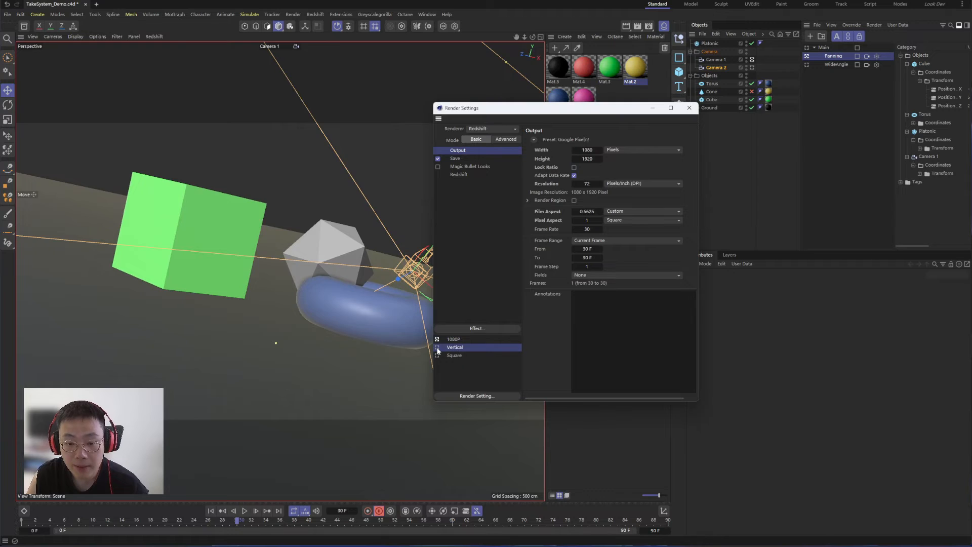
left_click(452, 347)
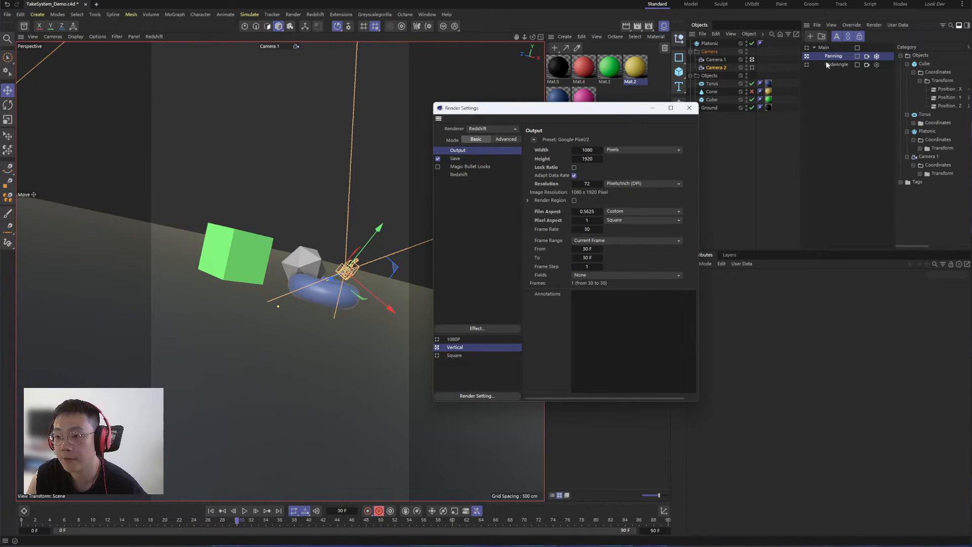
Activate the WideAngle take, go to frame 60, and set the Vertical render setting's frame range to Manual, from frame 0 to 60.
left_click(807, 64)
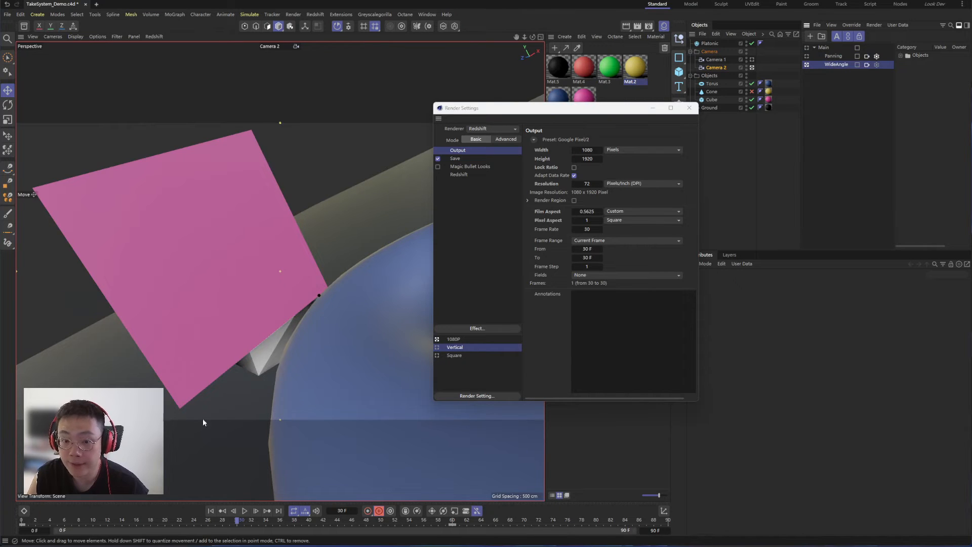
left_click(194, 520)
left_click(452, 521)
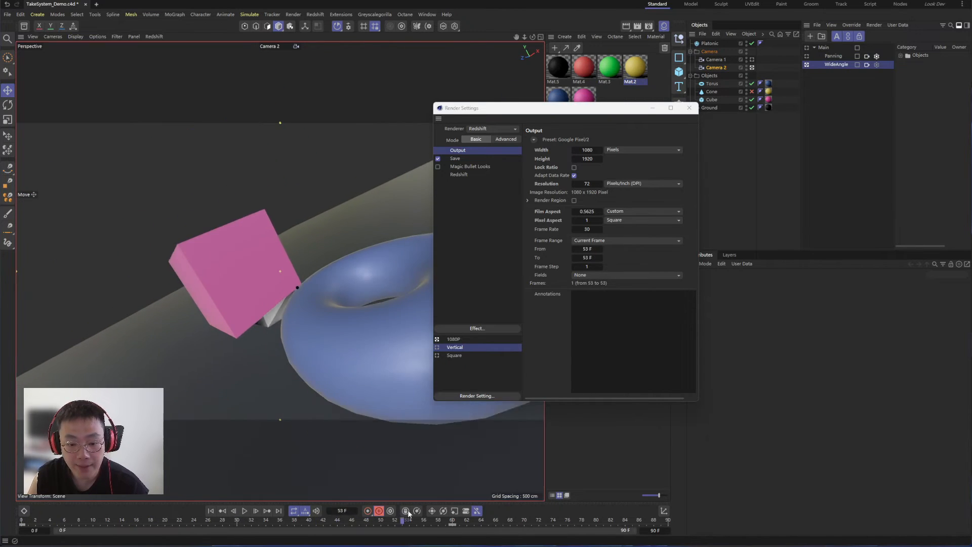
left_click(588, 248)
type("0")
key("Return")
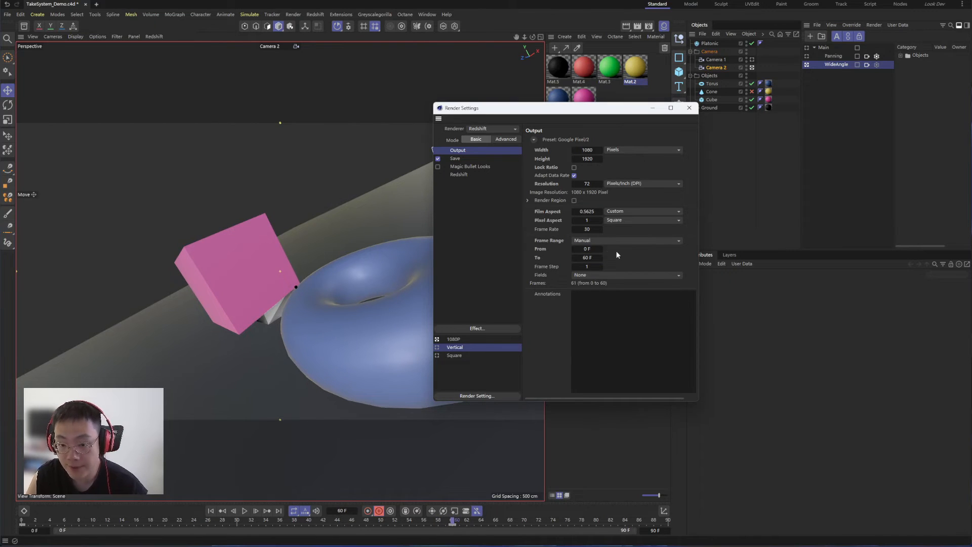
left_click(611, 241)
left_click(613, 237)
Switch the 1080P and Vertical render settings together to the Viewport Renderer and show their Save options.
left_click(449, 159)
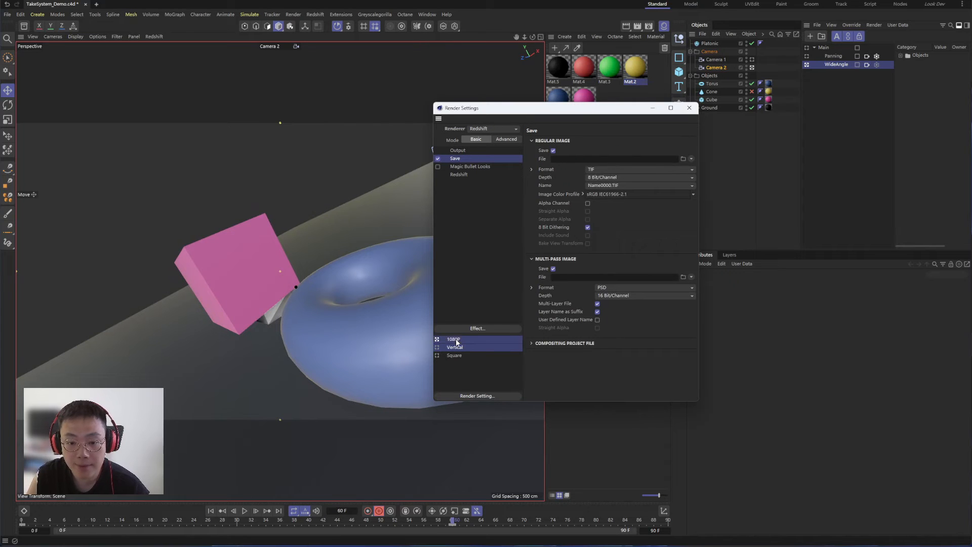
left_click(494, 130)
left_click(508, 167)
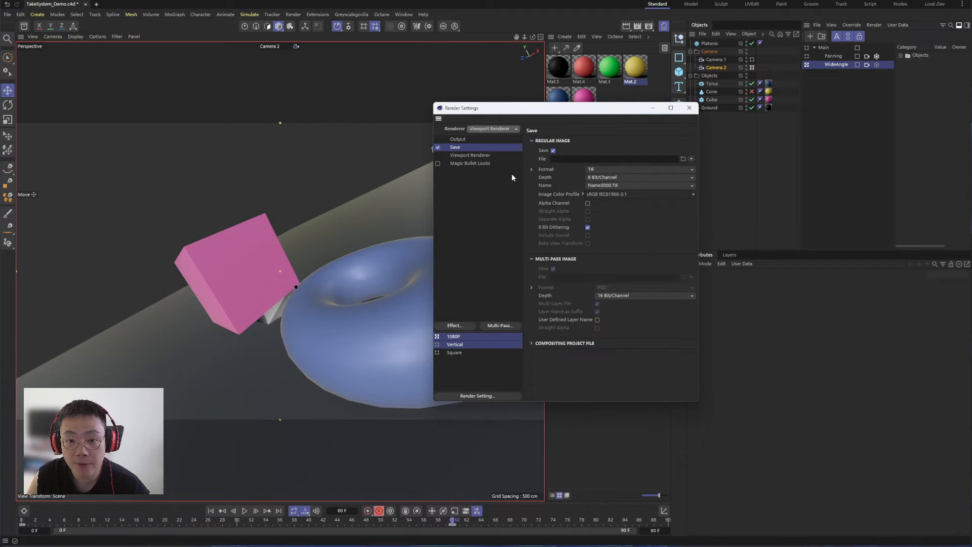
left_click(489, 218)
left_click(458, 147)
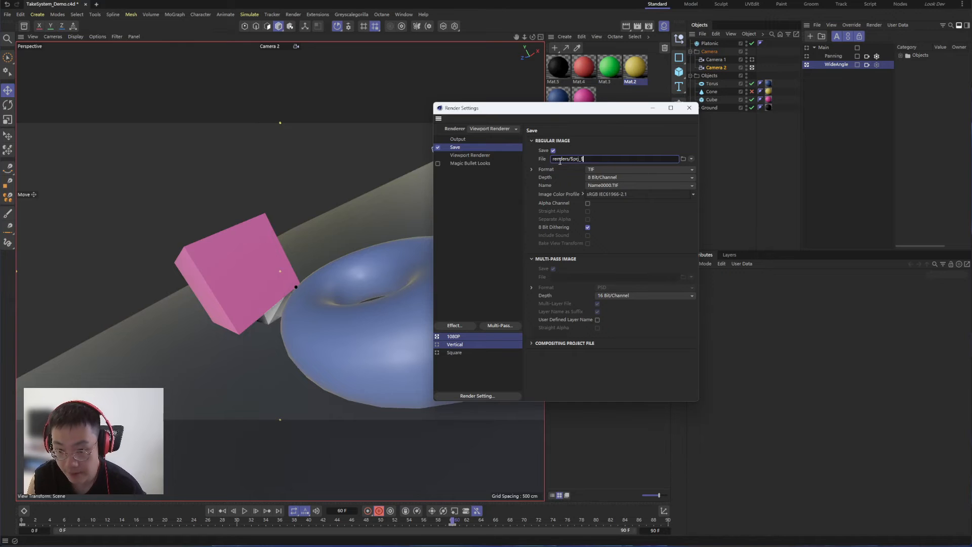
Set the shared regular image file path of 1080P and Vertical to renders/$prj_$MM$DD_$take, using the Current Take Name token.
type("$DD_")
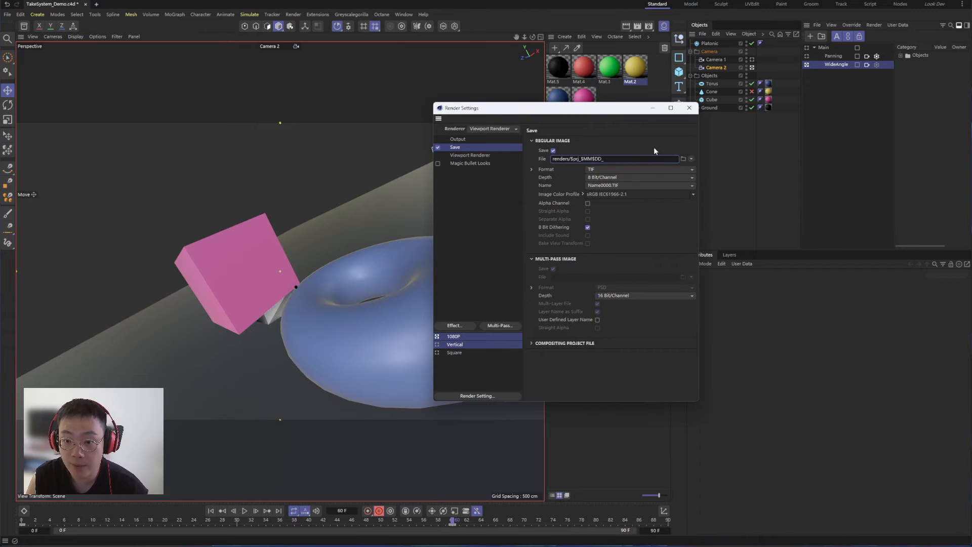
key("ctrl+a")
key("ctrl+c")
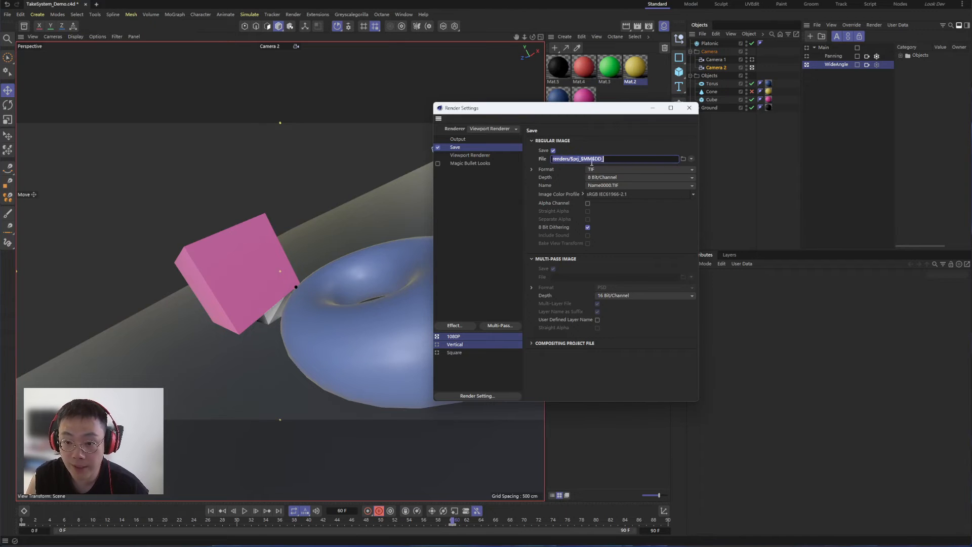
left_click(692, 159)
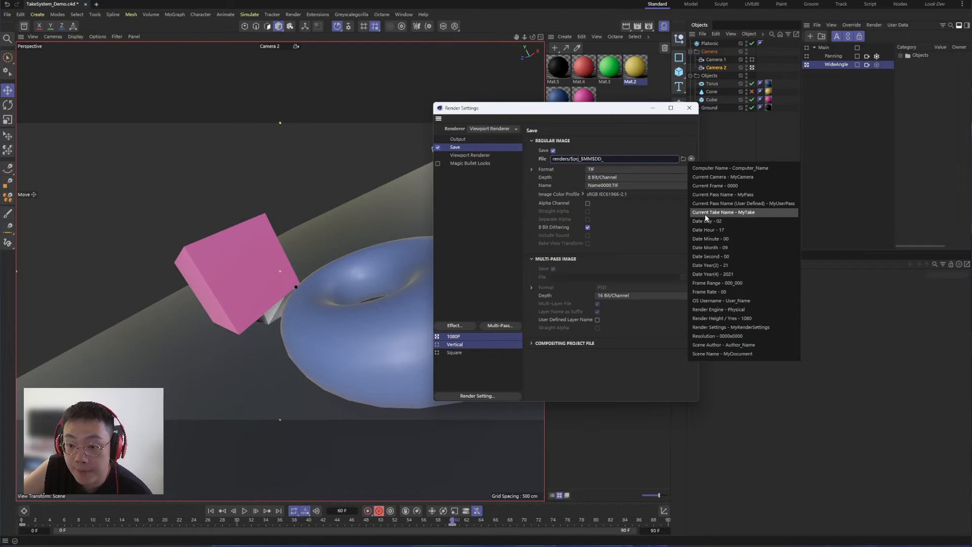
left_click(726, 213)
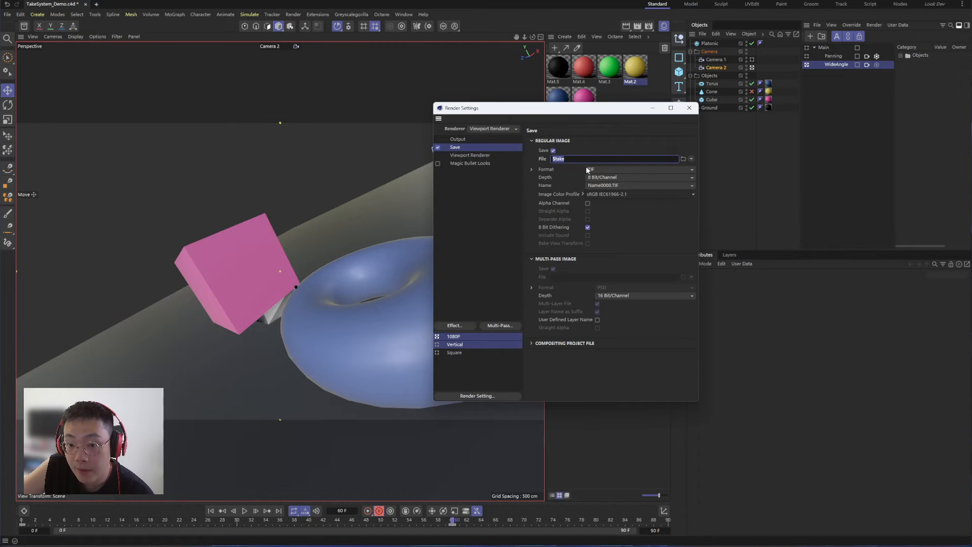
key("ctrl+v")
left_click(613, 160)
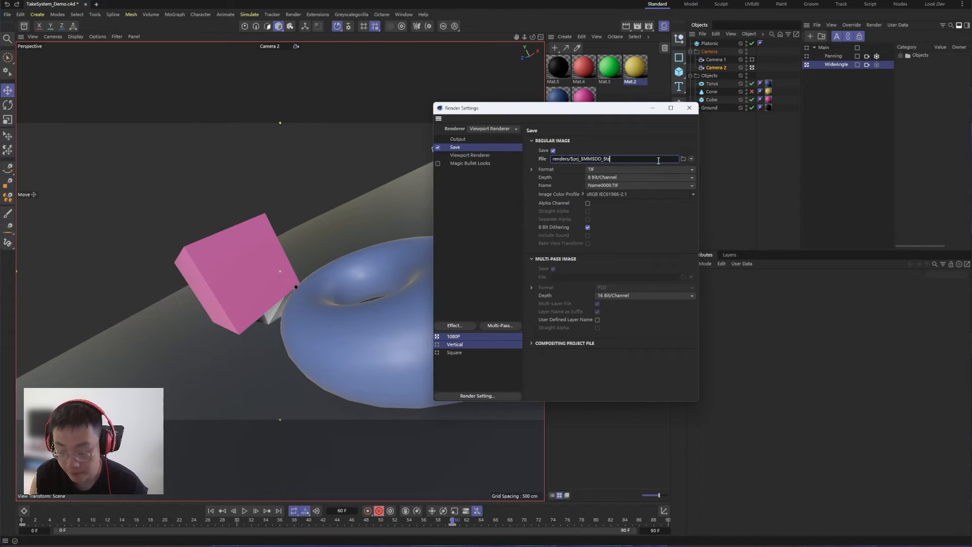
Review the folder and tokens in the file path, and check the path in the 1080P and Vertical render settings individually.
key("ctrl+a")
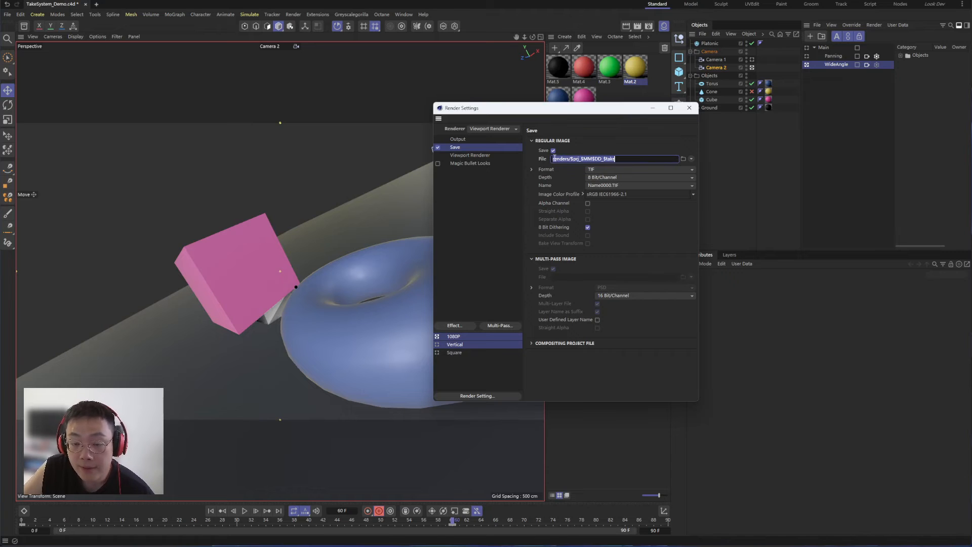
left_click(568, 158)
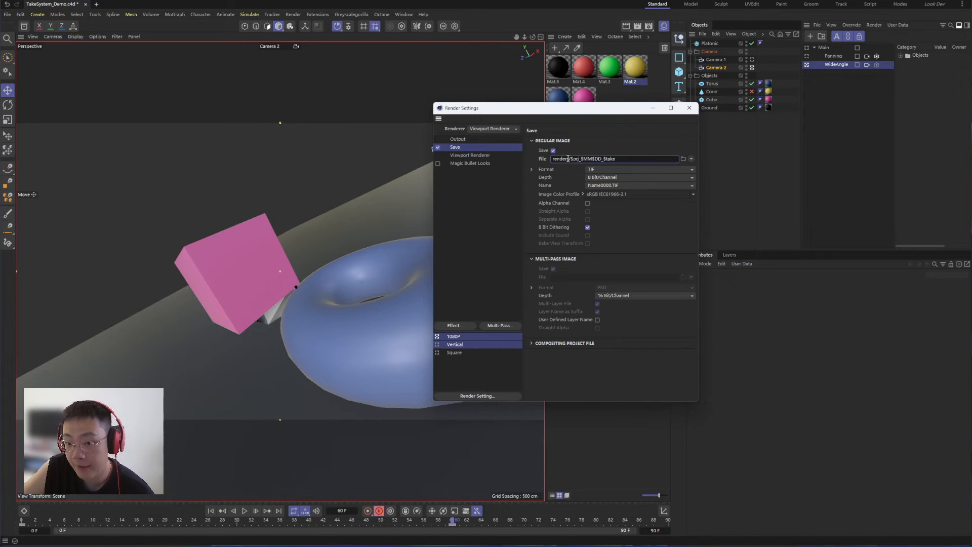
left_click_drag(571, 160, 617, 160)
left_click(617, 159)
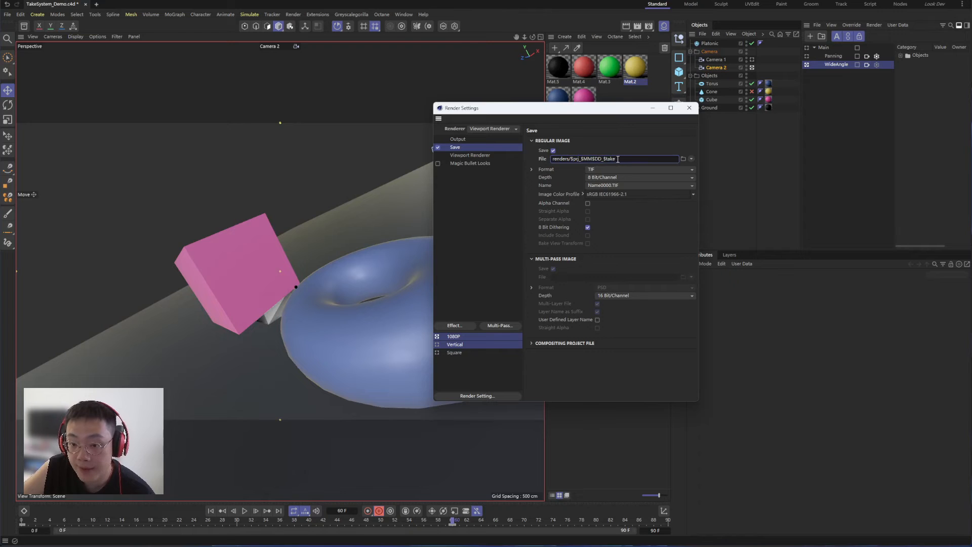
left_click(484, 343)
left_click(460, 337)
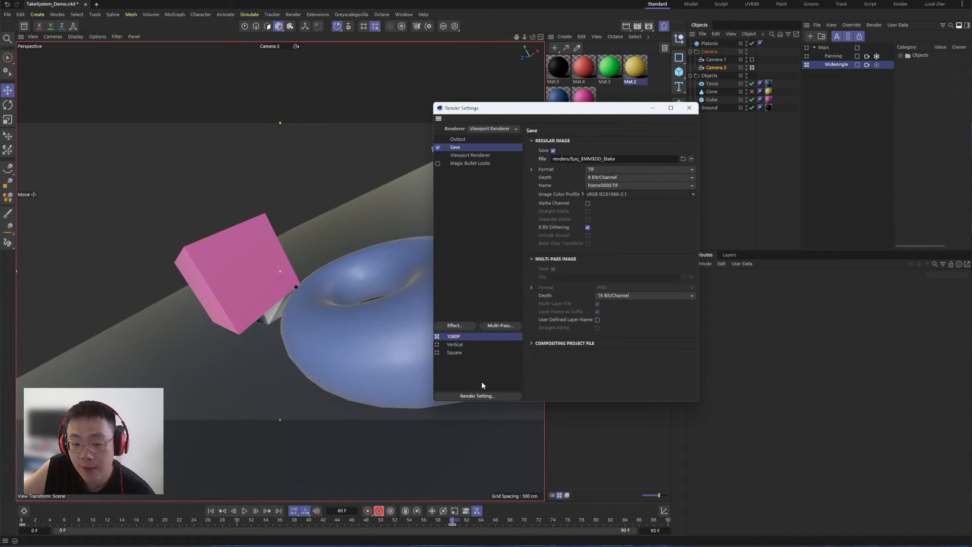
left_click(457, 344)
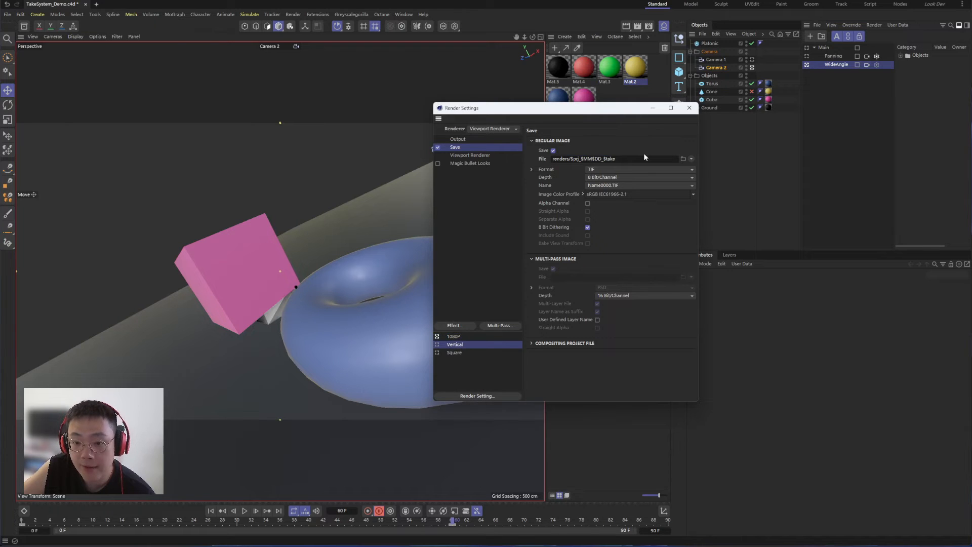
double_click(604, 160)
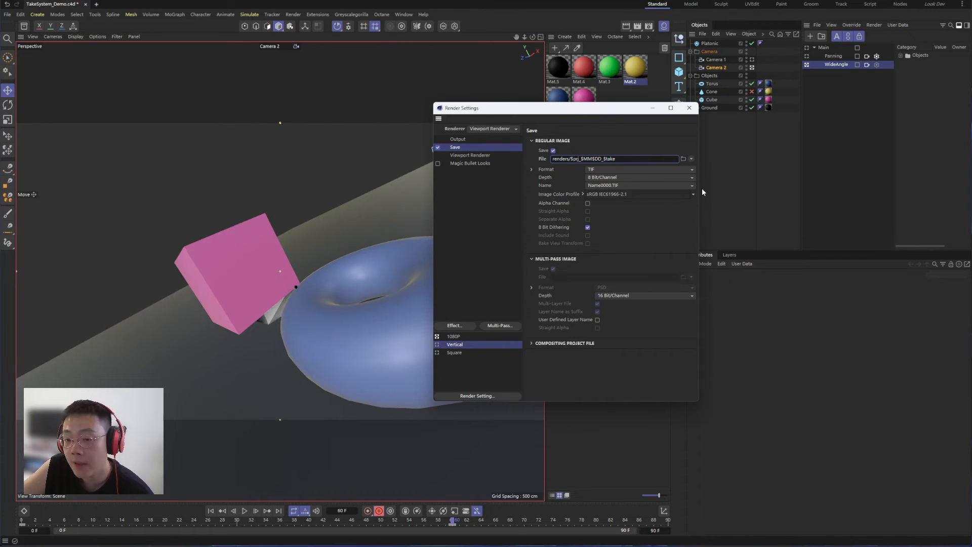
For both the 1080P and Vertical render settings, set the regular image format to MP4 and disable Include Sound.
left_click(462, 337, "shift")
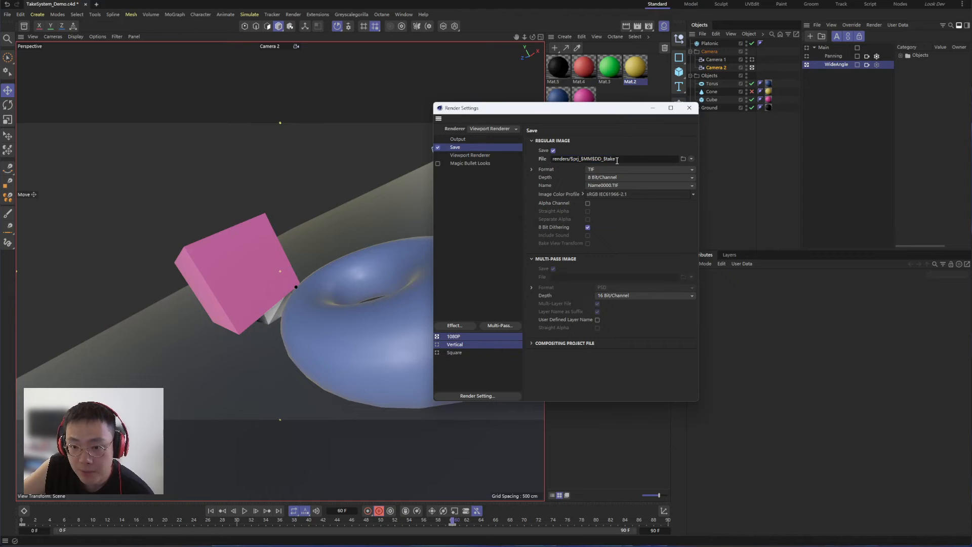
left_click(603, 170)
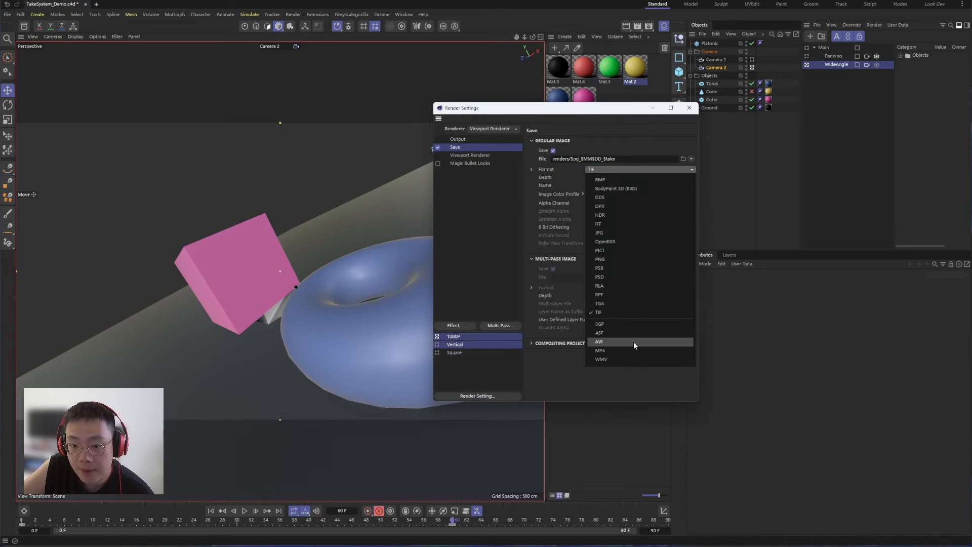
left_click(609, 351)
left_click(599, 177)
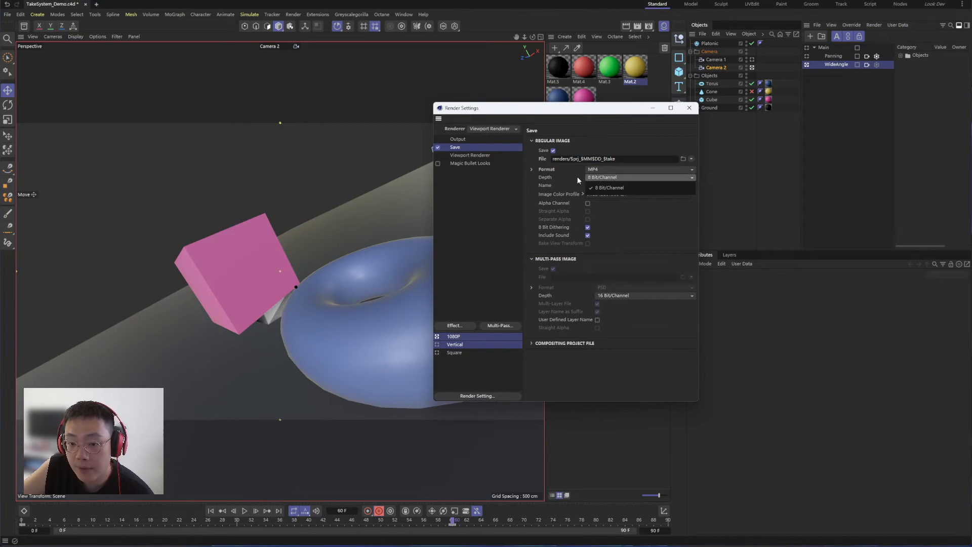
left_click(577, 177)
left_click(617, 186)
left_click(584, 201)
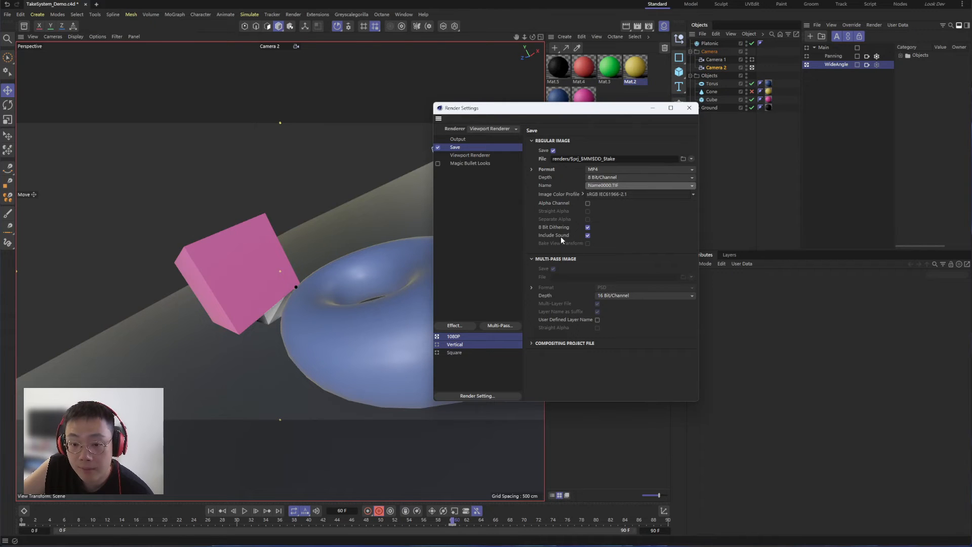
left_click(588, 236)
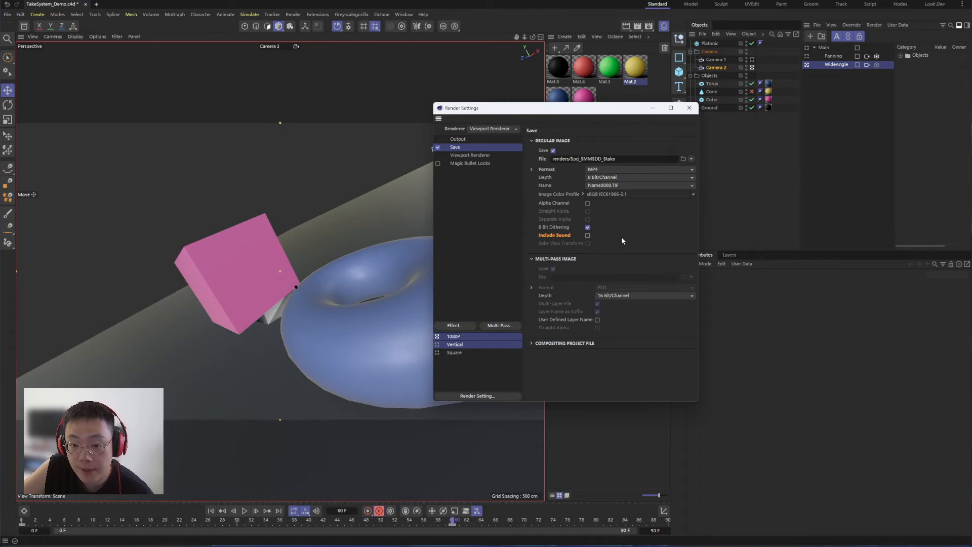
left_click(475, 295)
left_click_drag(540, 113, 556, 112)
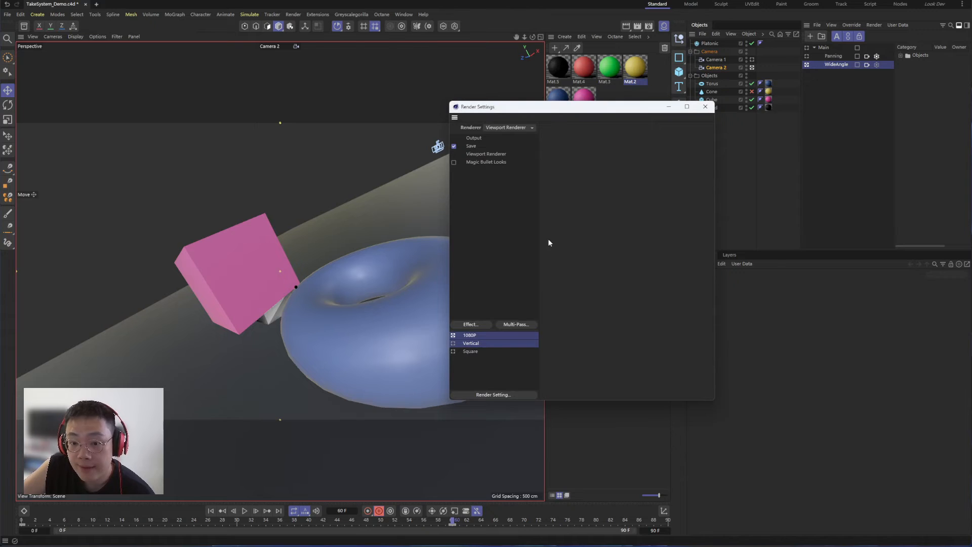
Activate the Panning take, make 1080P its render setting, and check the assignment in the take's render setting choices.
left_click(484, 343)
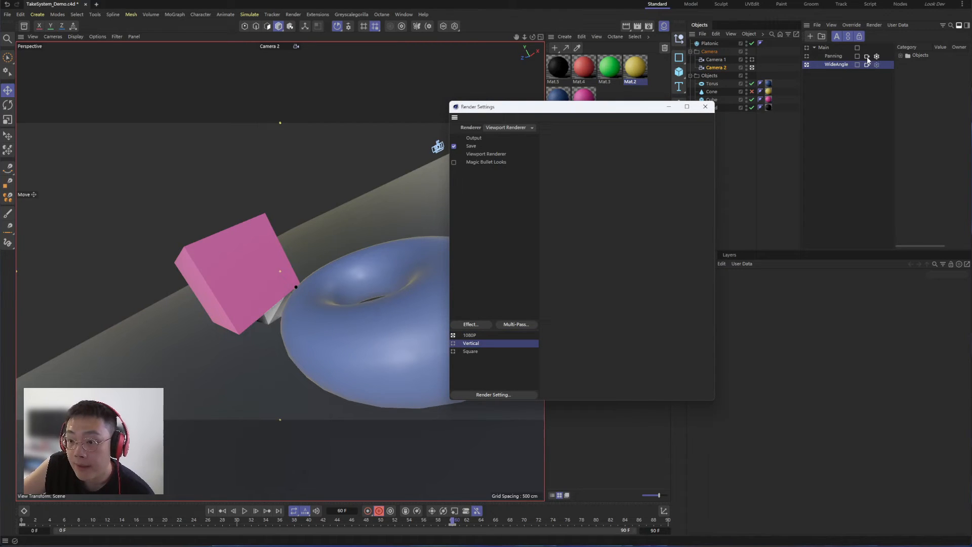
left_click(843, 58)
left_click(807, 56)
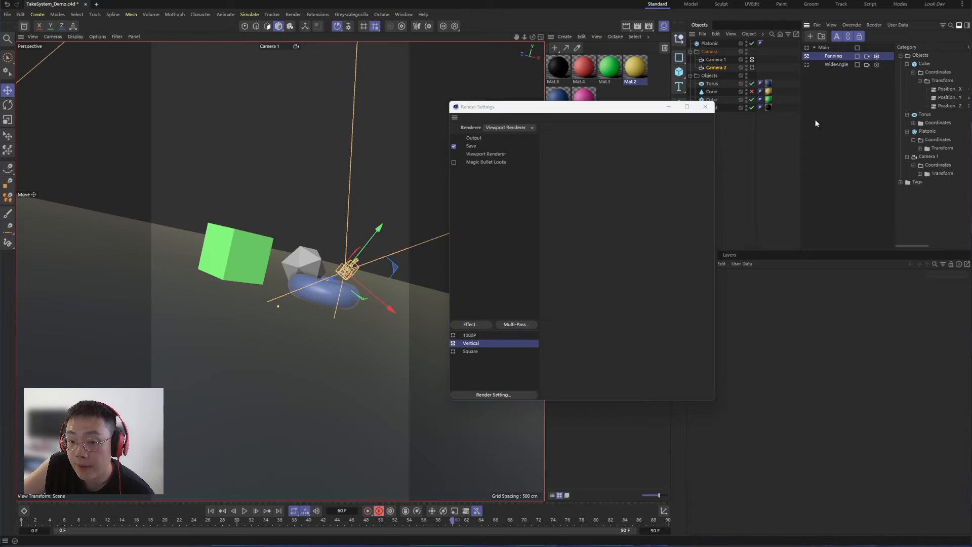
left_click(877, 56)
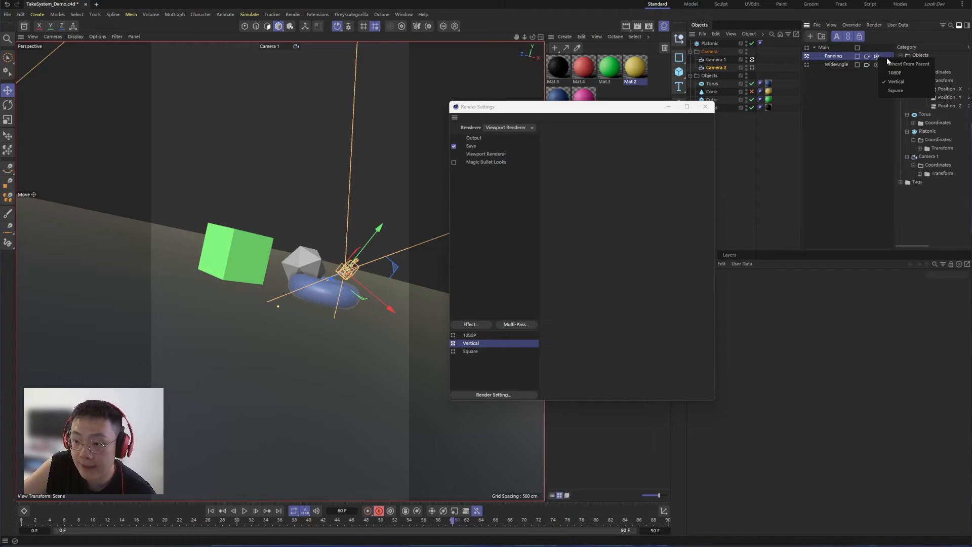
left_click(880, 55)
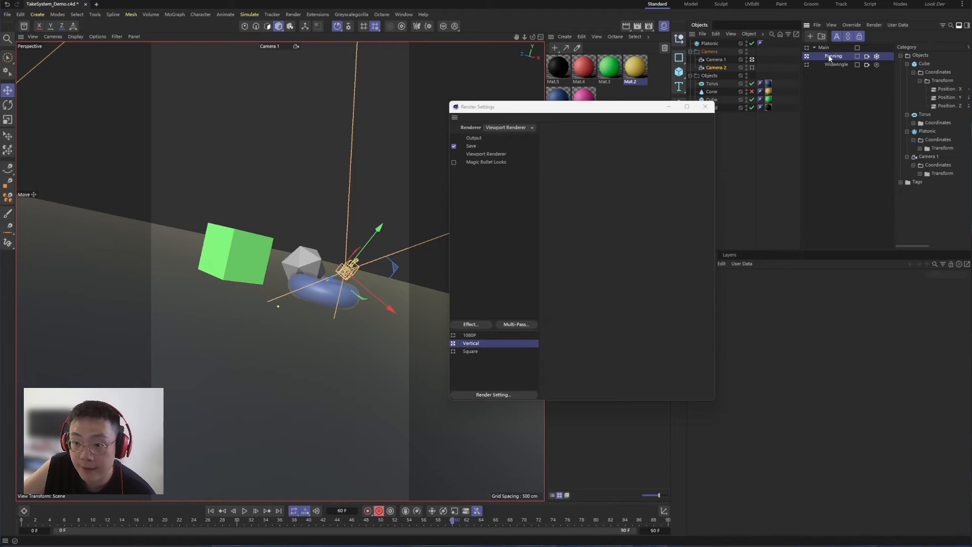
left_click(453, 335)
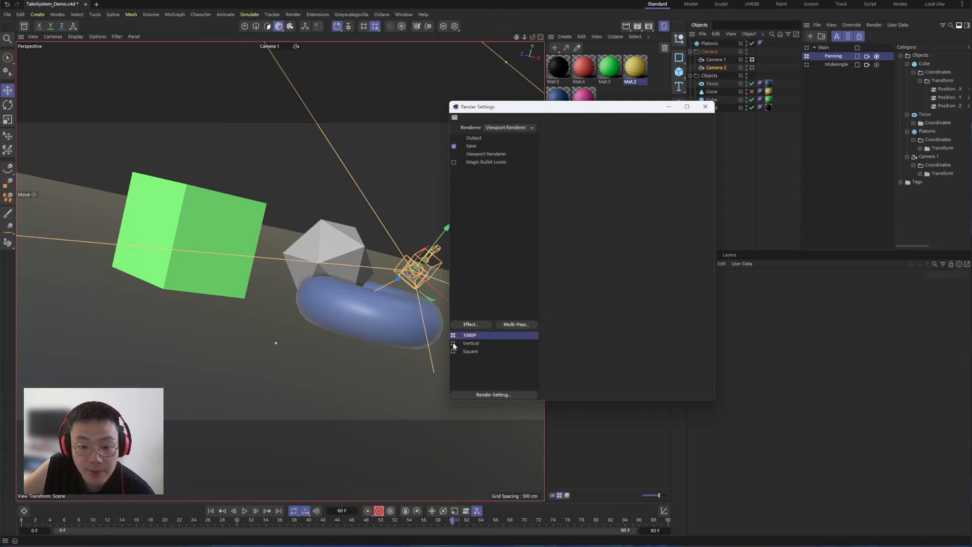
left_click(878, 56)
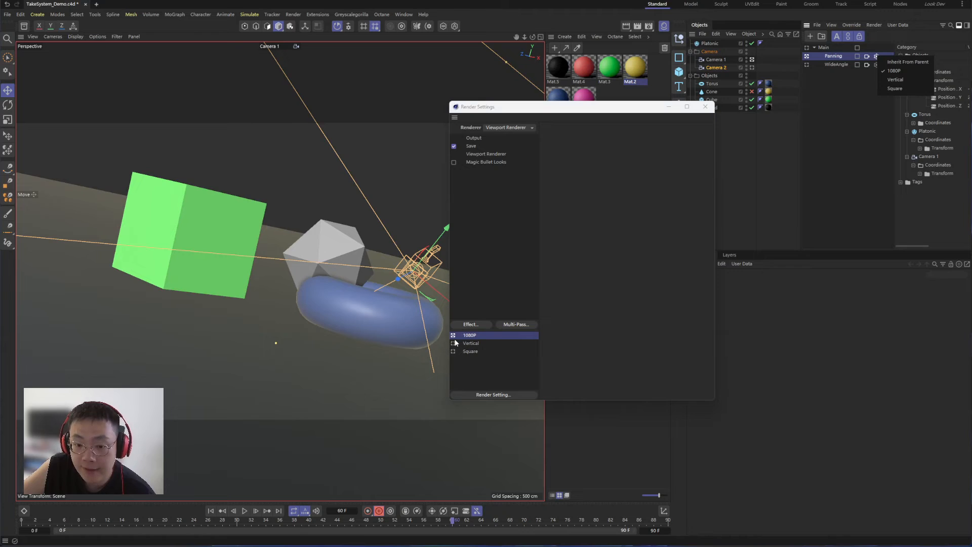
View the WideAngle take, activate the Main take, and make Square its active render setting.
left_click(836, 65)
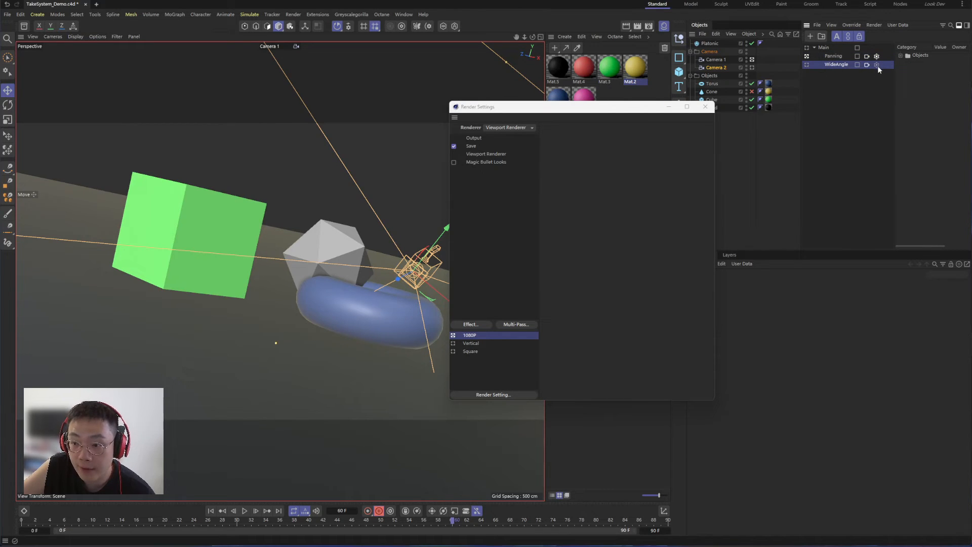
left_click(806, 65)
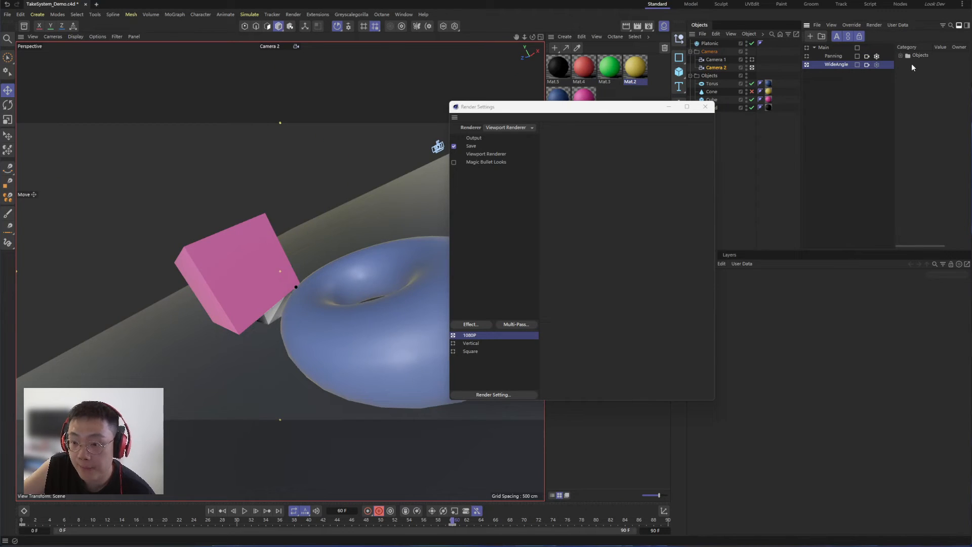
left_click(807, 47)
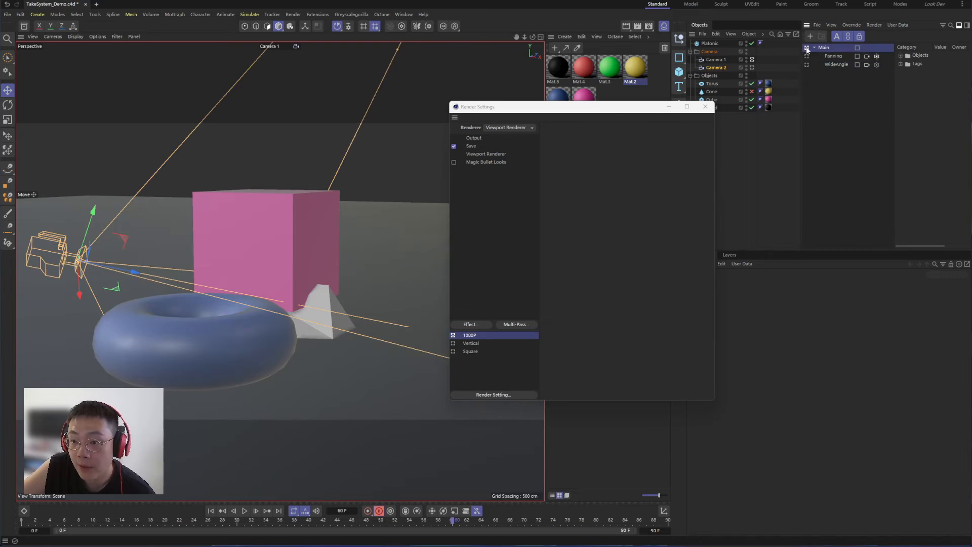
left_click(454, 343)
left_click(453, 351)
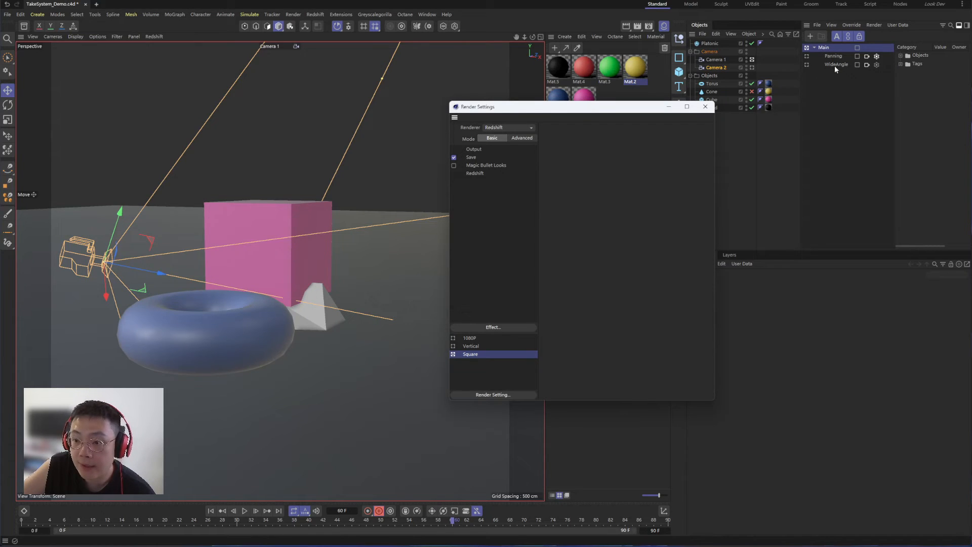
Check the WideAngle take's Inherit From Parent render setting, and compare the framing of the WideAngle and Main takes.
left_click(877, 65)
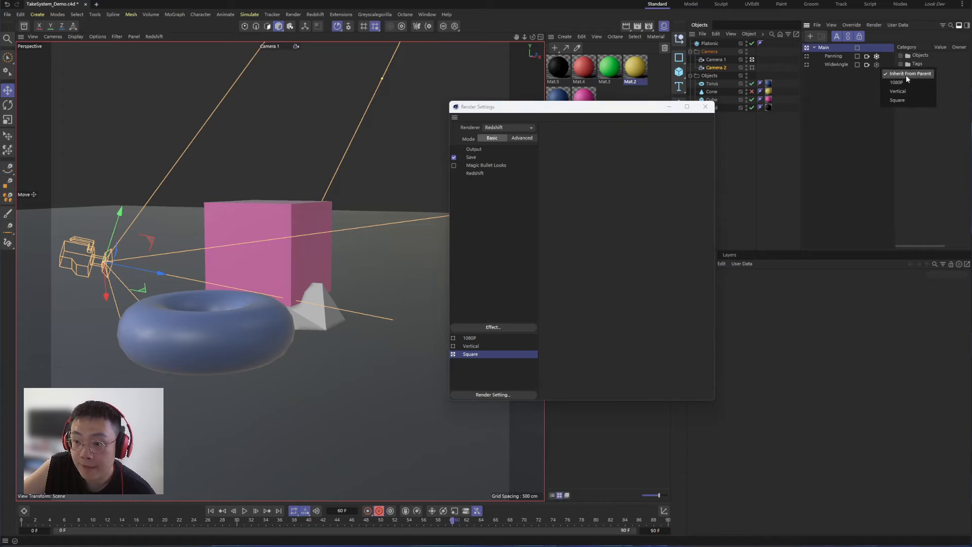
left_click(931, 75)
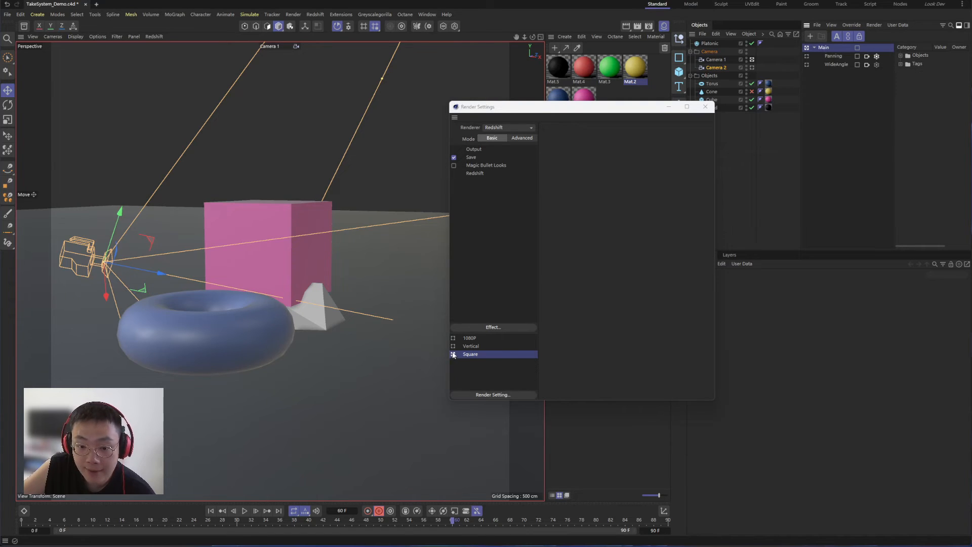
left_click(836, 65)
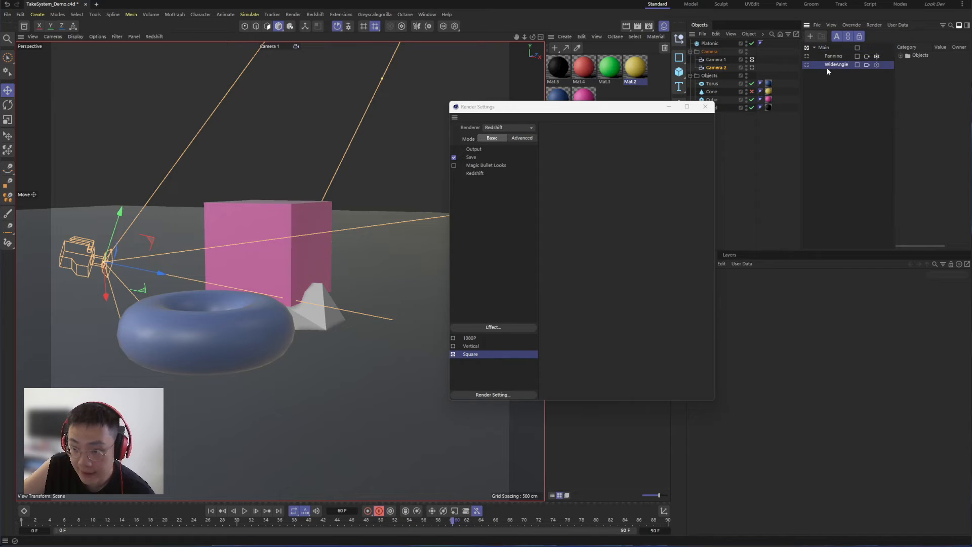
left_click(806, 65)
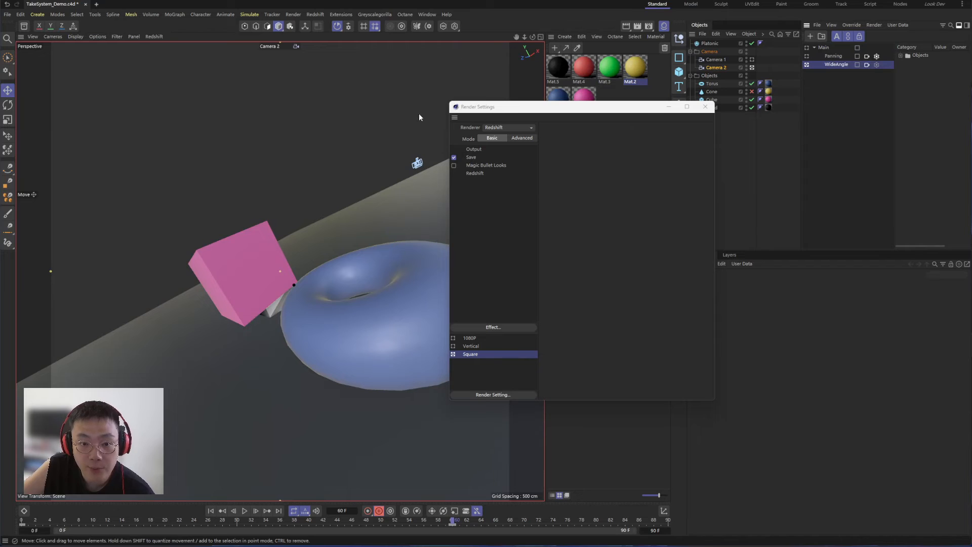
left_click(806, 47)
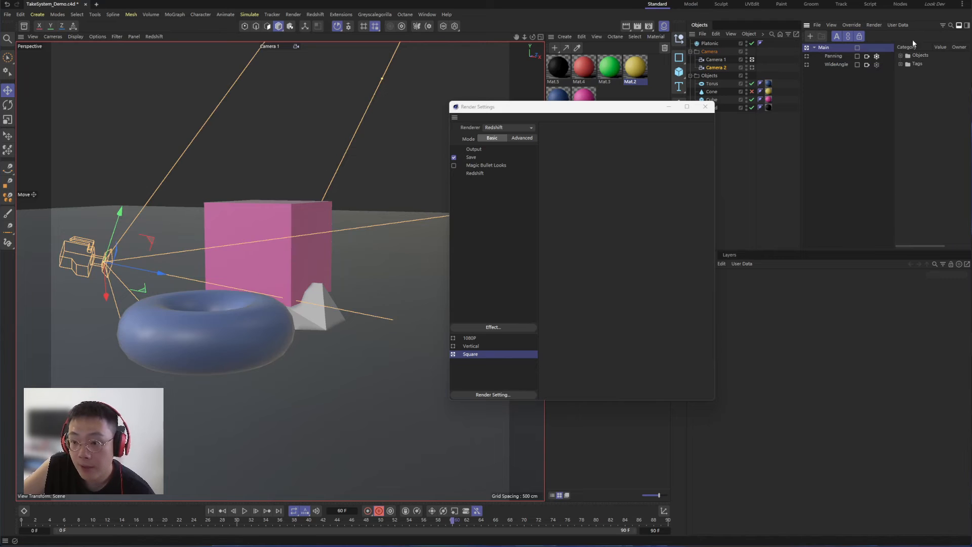
Activate the WideAngle take, make Vertical its render setting, and review the Vertical setting's renderer, Save and Output options.
left_click(806, 64)
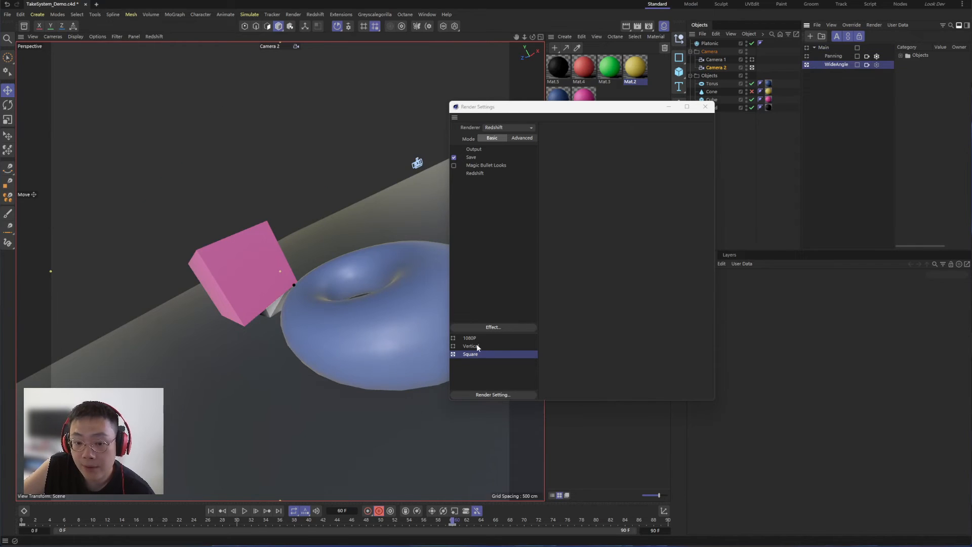
left_click(454, 347)
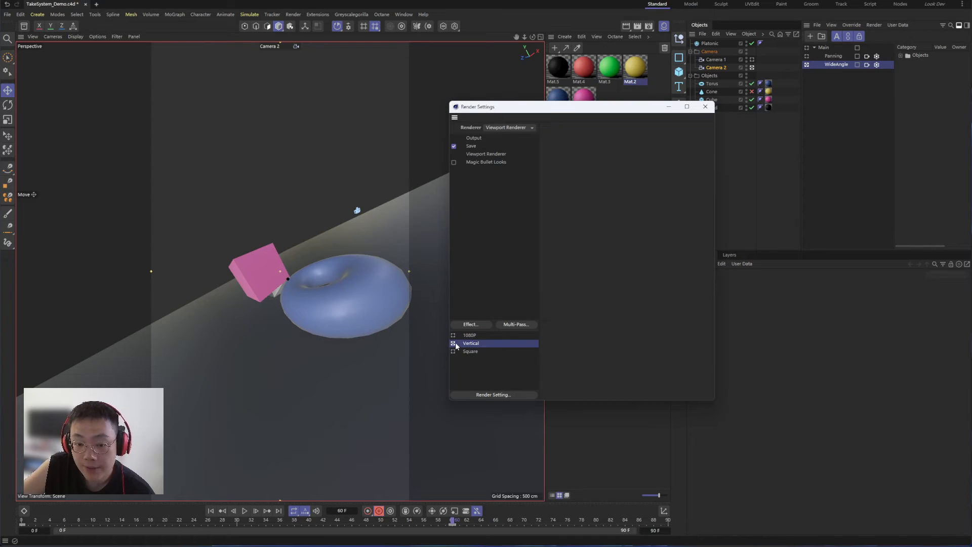
left_click(485, 154)
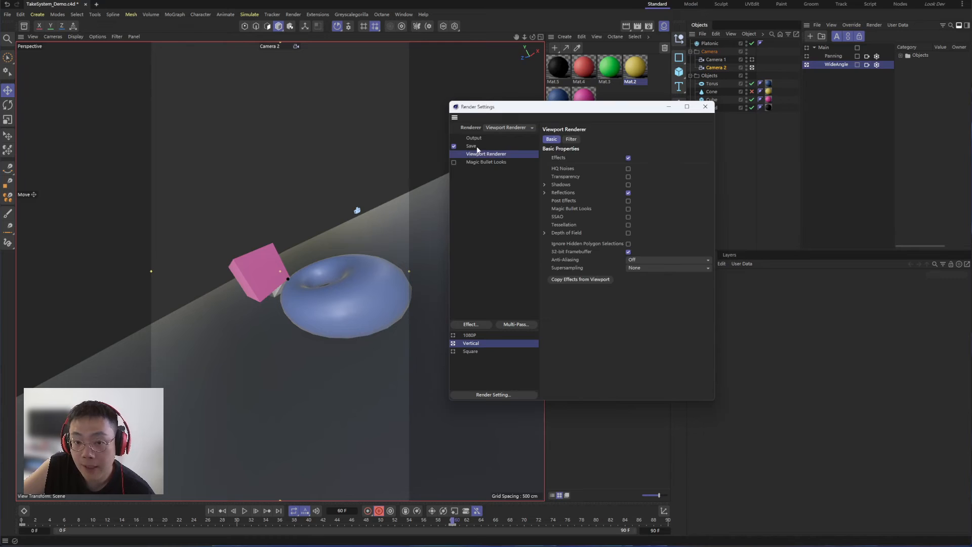
left_click(482, 145)
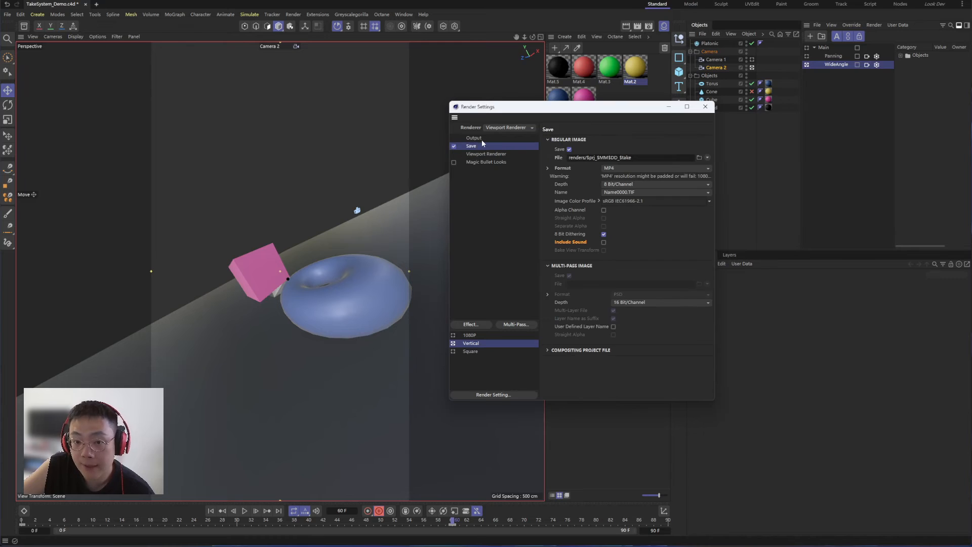
left_click(877, 66)
left_click(875, 66)
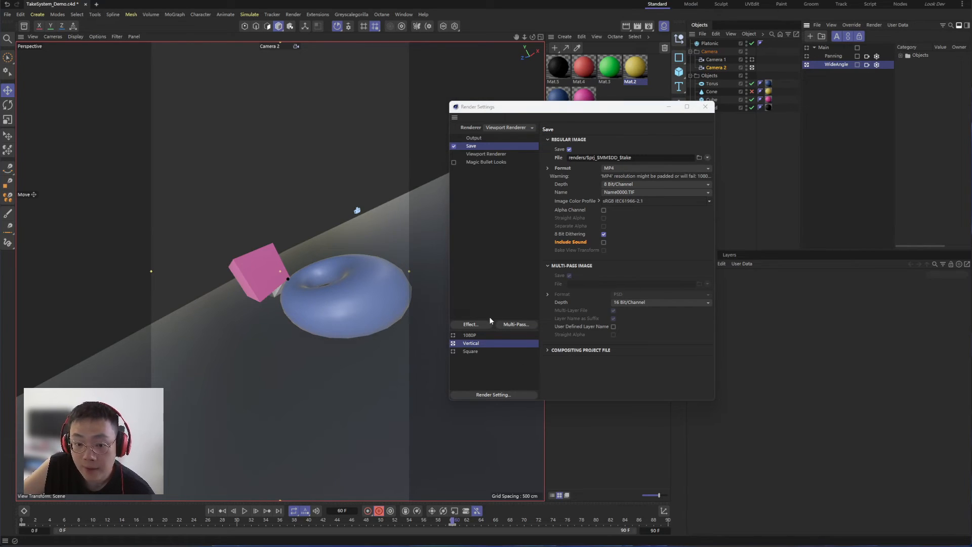
left_click(473, 137)
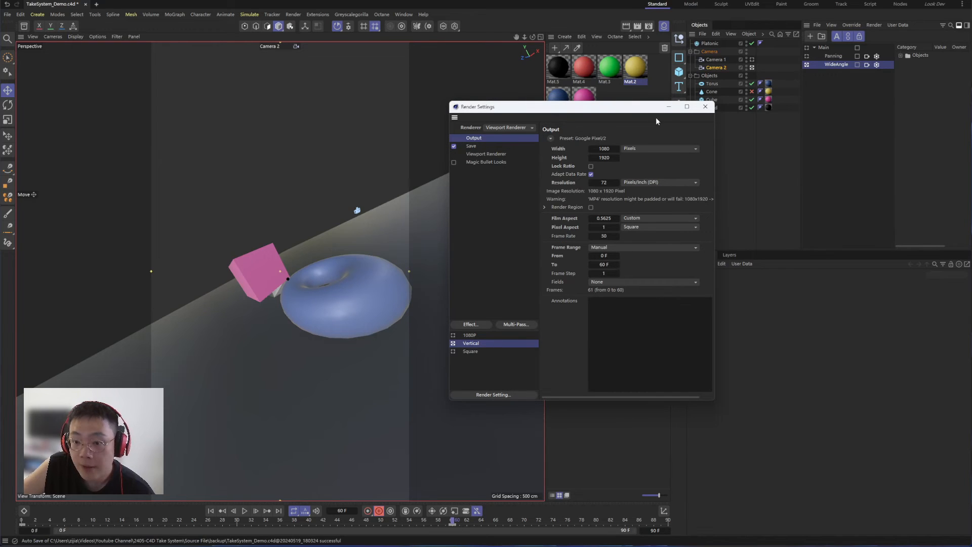
View the Panning take and return to the Main take, comparing which render setting each one uses.
left_click(807, 56)
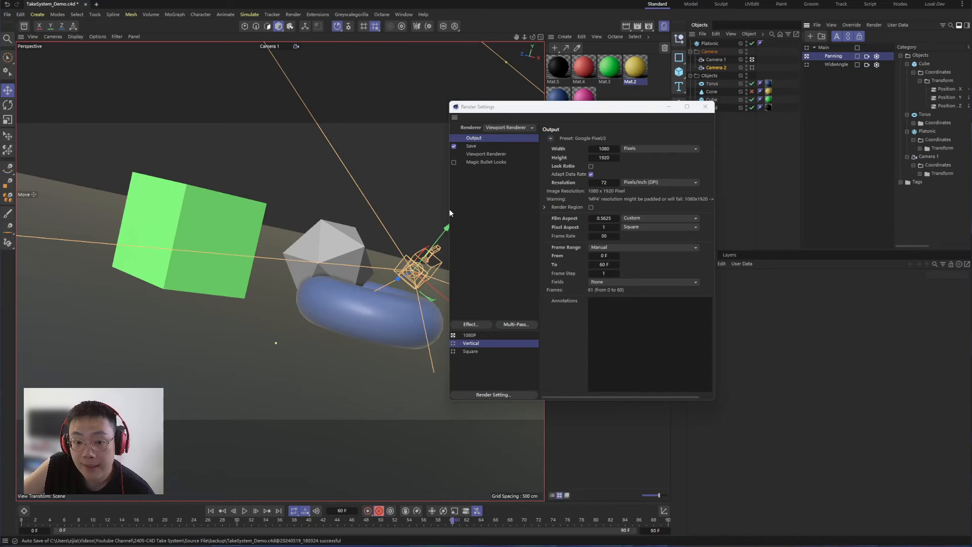
left_click_drag(499, 107, 481, 158)
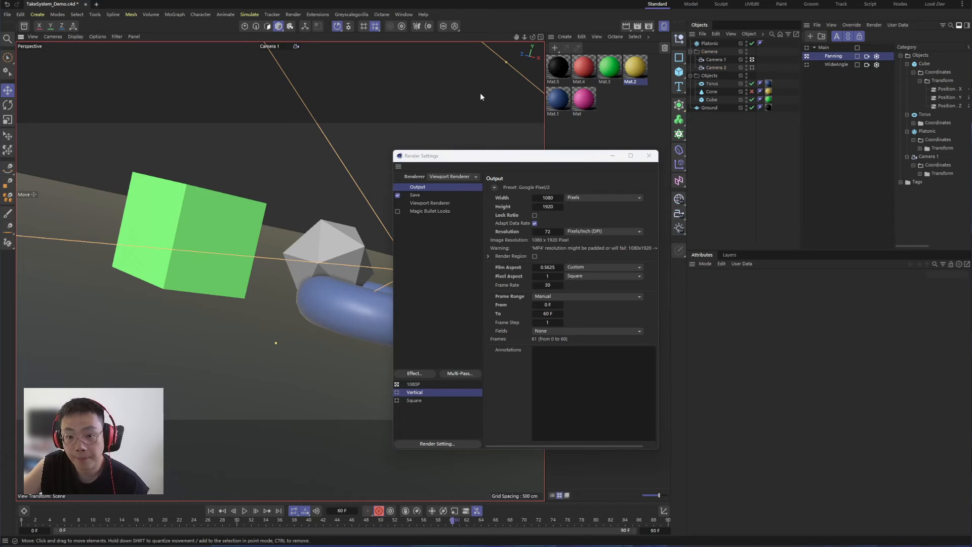
left_click(807, 48)
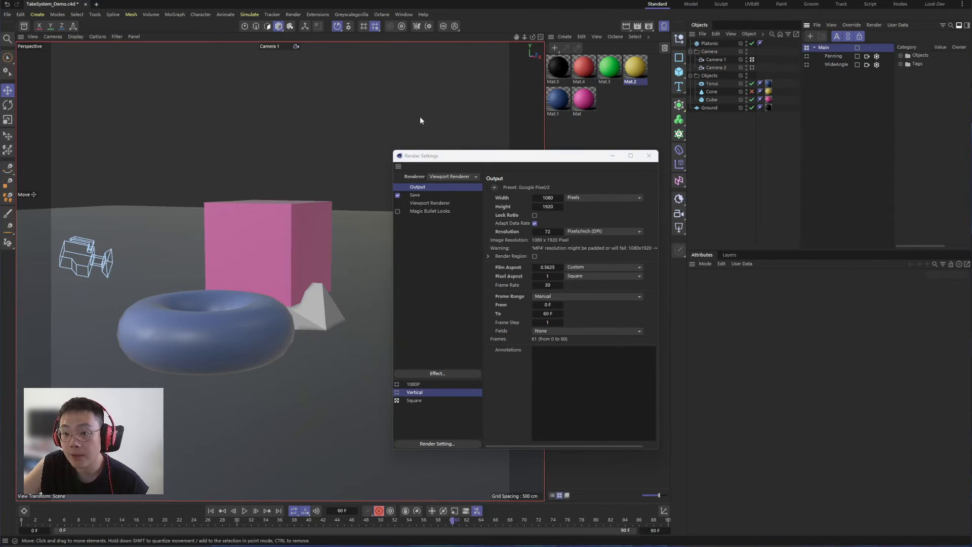
Set the viewport's safe frame opacity to 100%, and try a red tint color before returning it to black.
key("shift+v")
left_click(745, 284)
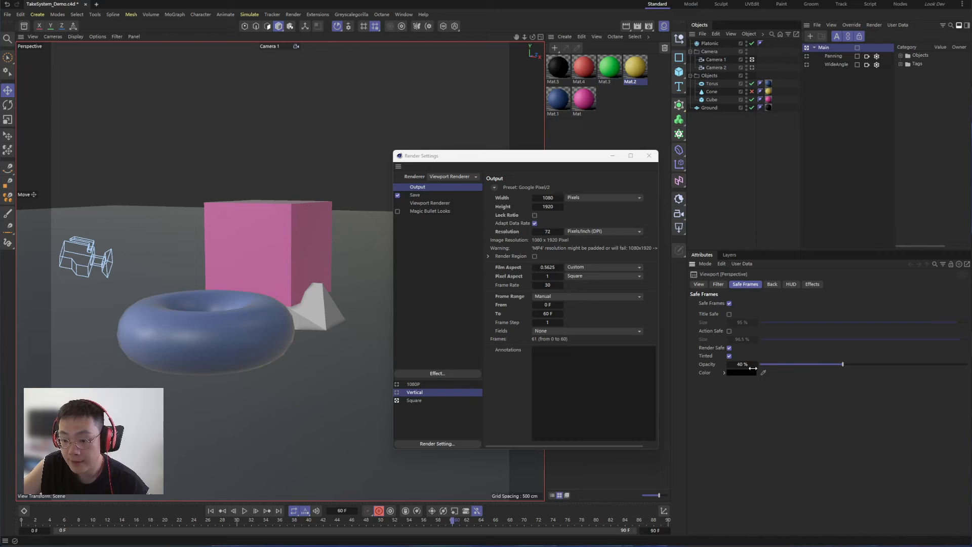
left_click_drag(843, 364, 968, 364)
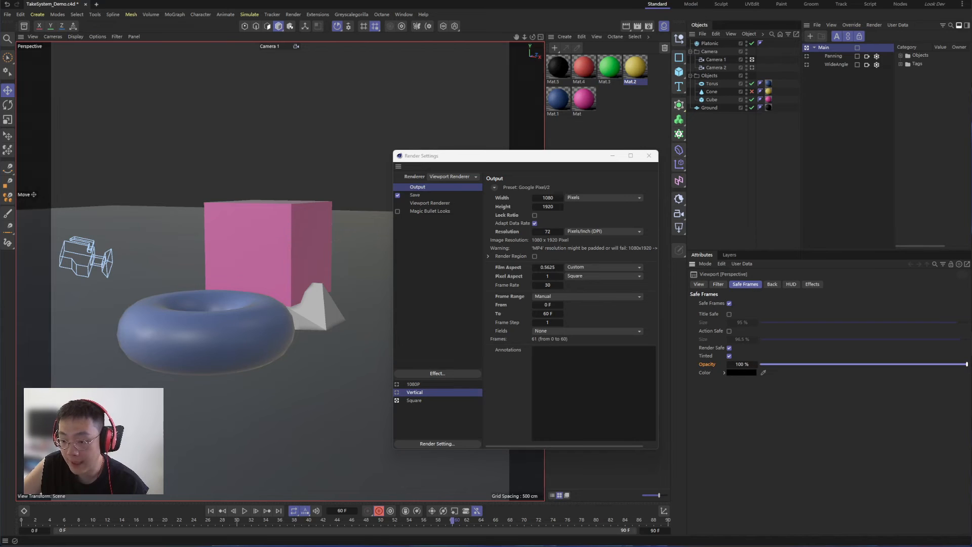
left_click(740, 374)
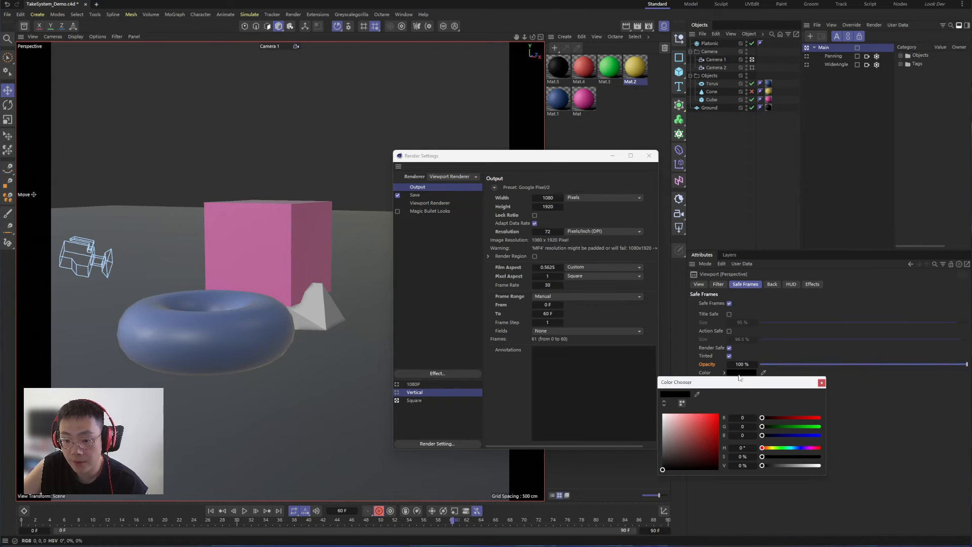
left_click(716, 414)
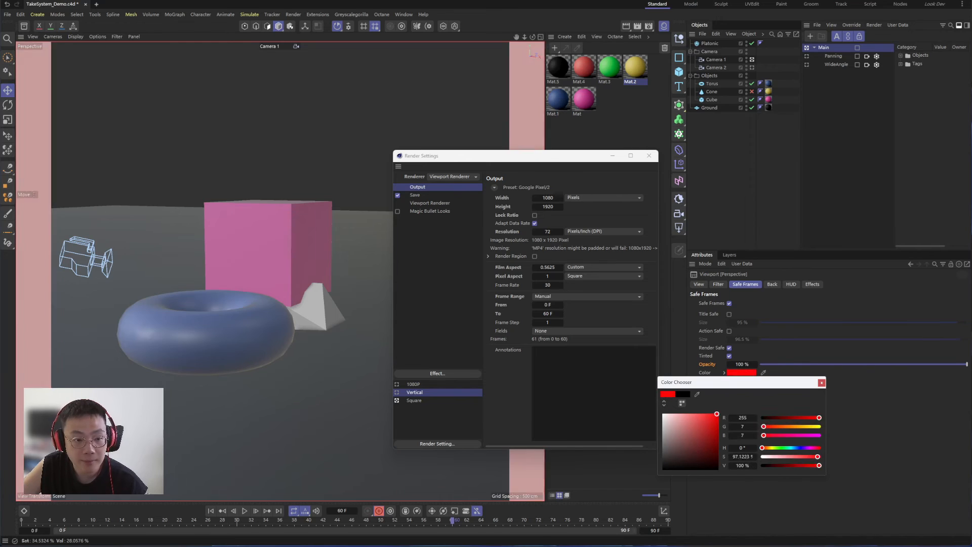
left_click_drag(716, 415, 679, 454)
Review the Square render setting's Save and Output options, and enter 0 as its start frame.
left_click_drag(497, 158, 711, 173)
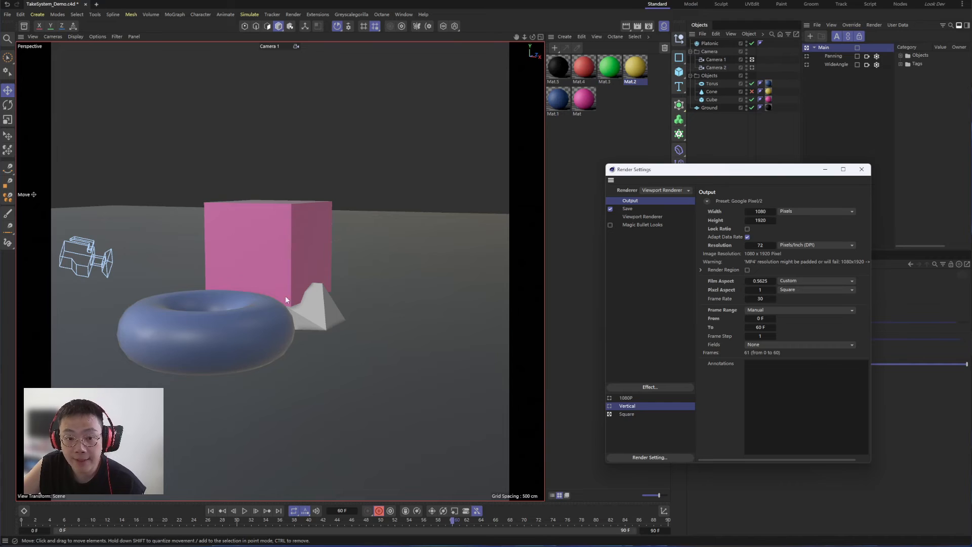
left_click(638, 417)
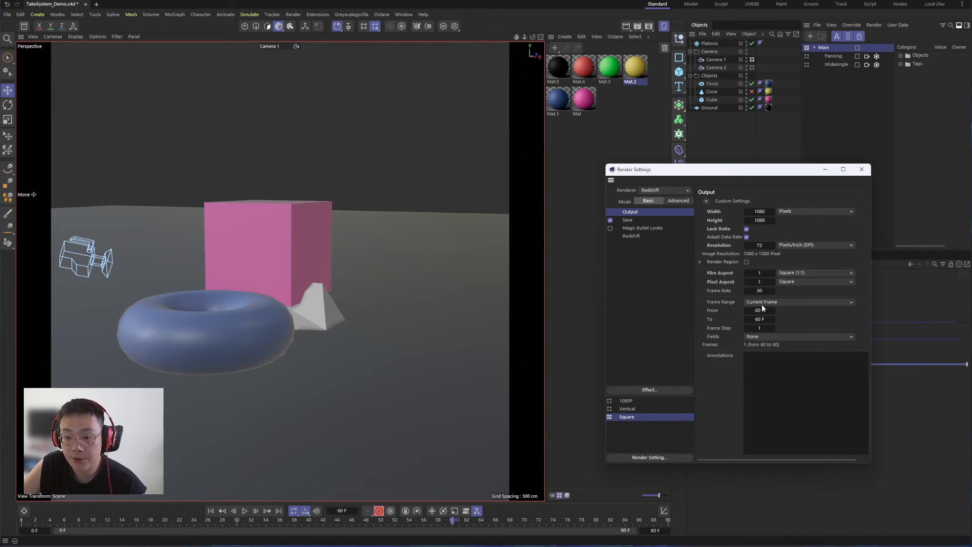
left_click(640, 219)
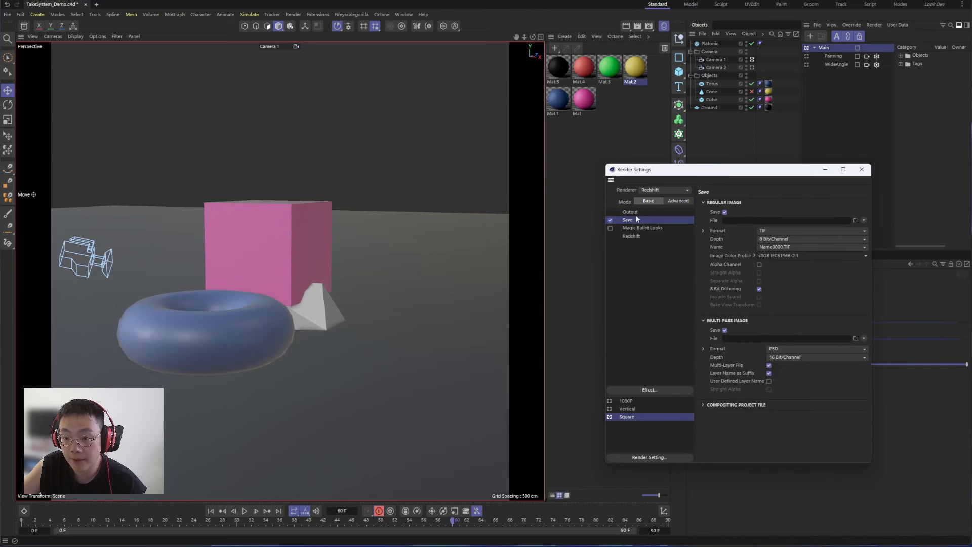
left_click(630, 212)
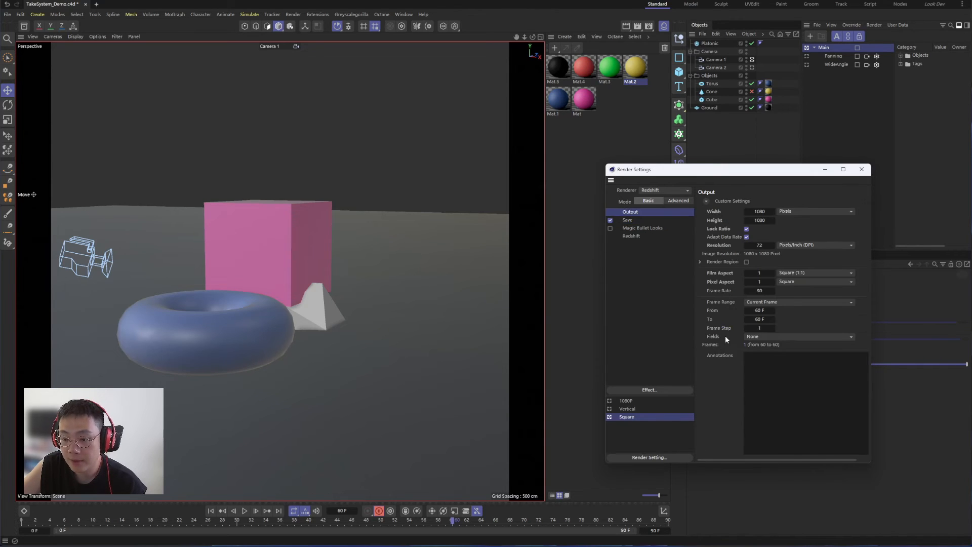
left_click(766, 311)
type("0")
key("Tab")
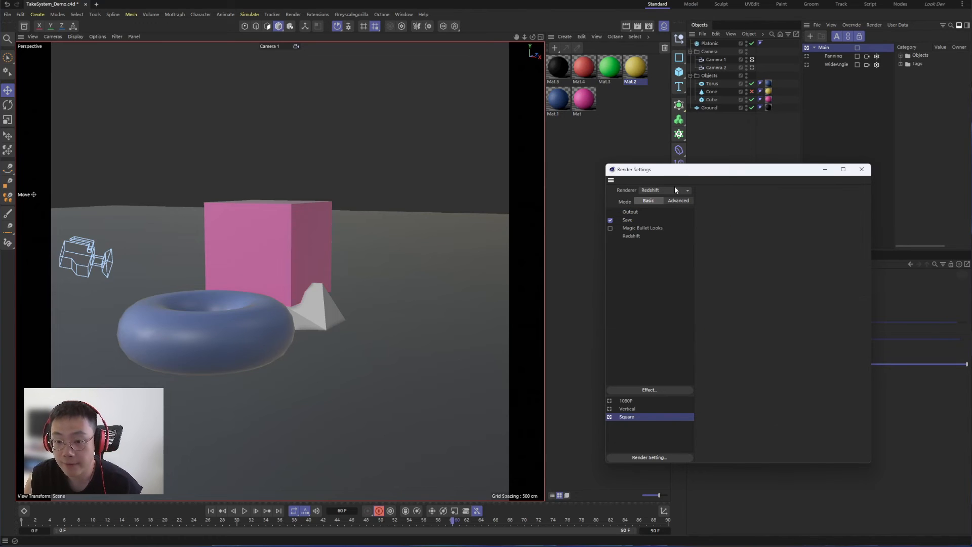
In the Main take, look through Camera 2, set its focal length to 97.6 mm, and reframe the cube and torus.
left_click_drag(689, 172, 559, 167)
left_click(716, 59)
left_click_drag(658, 168, 860, 173)
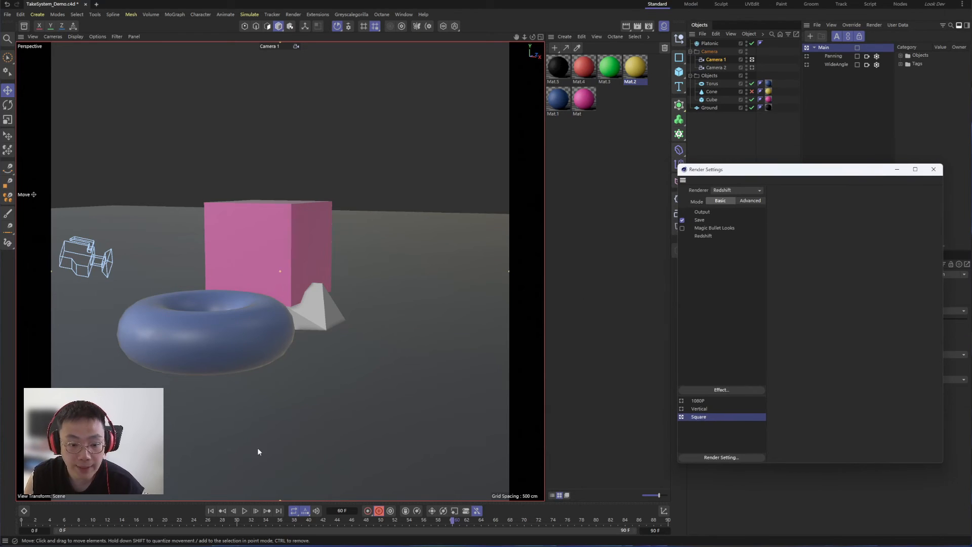
left_click(715, 68)
left_click(753, 67)
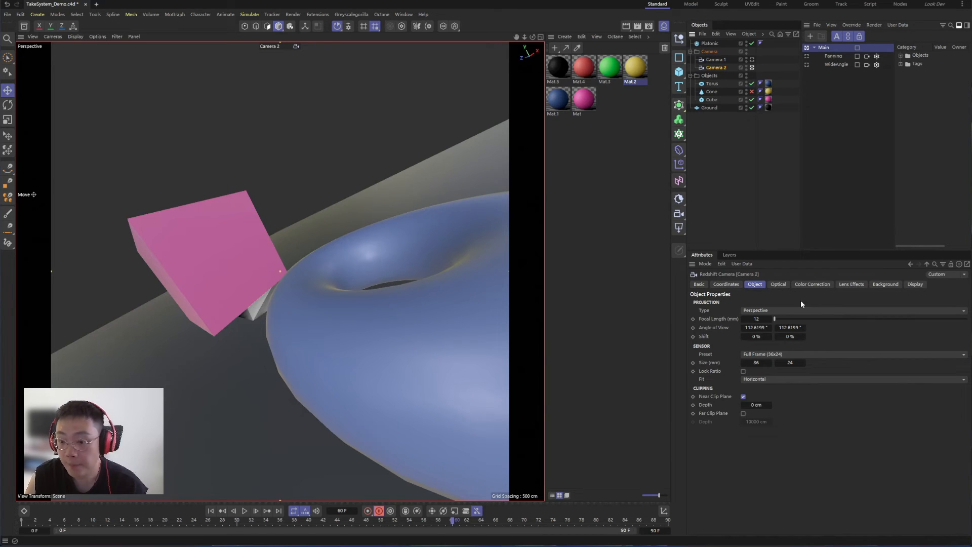
left_click_drag(781, 324, 863, 328)
right_click_drag(366, 279, 157, 425, "alt")
left_click_drag(439, 218, 313, 280, "alt")
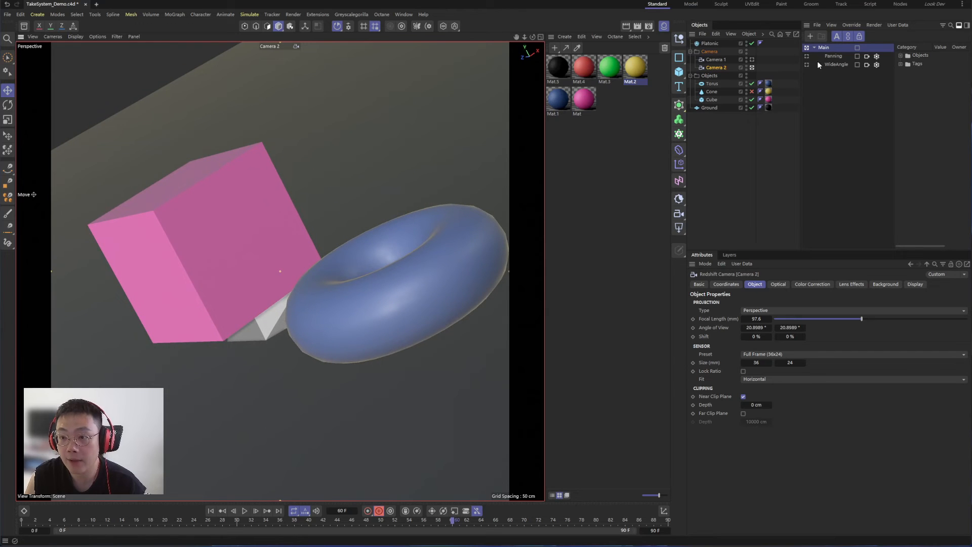
Compare Camera 2's framing and focal length between the WideAngle take and the Main take.
left_click(834, 65)
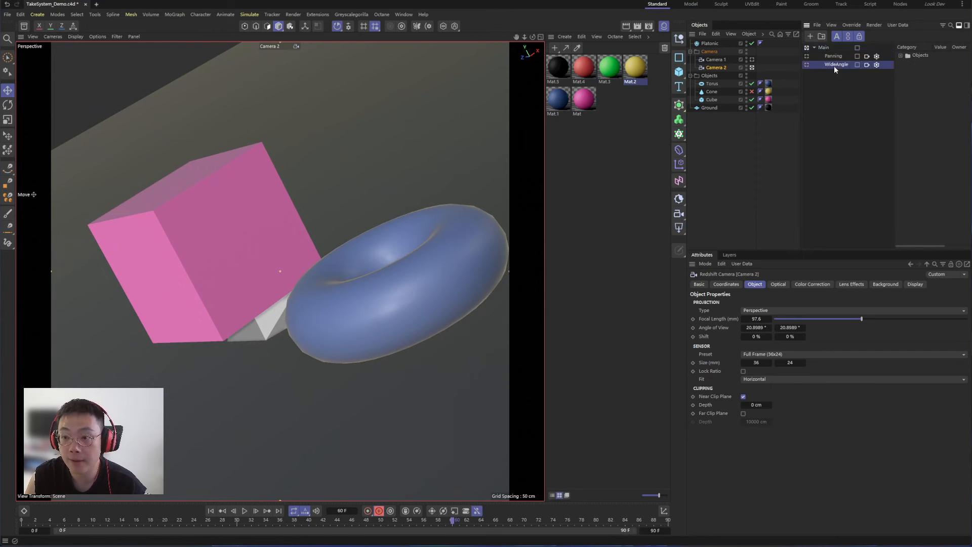
left_click(807, 65)
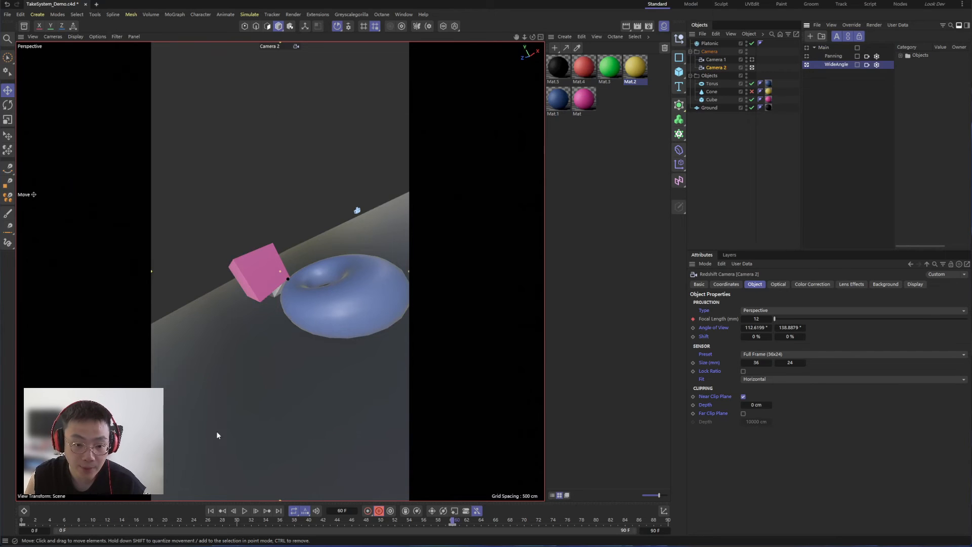
left_click(807, 47)
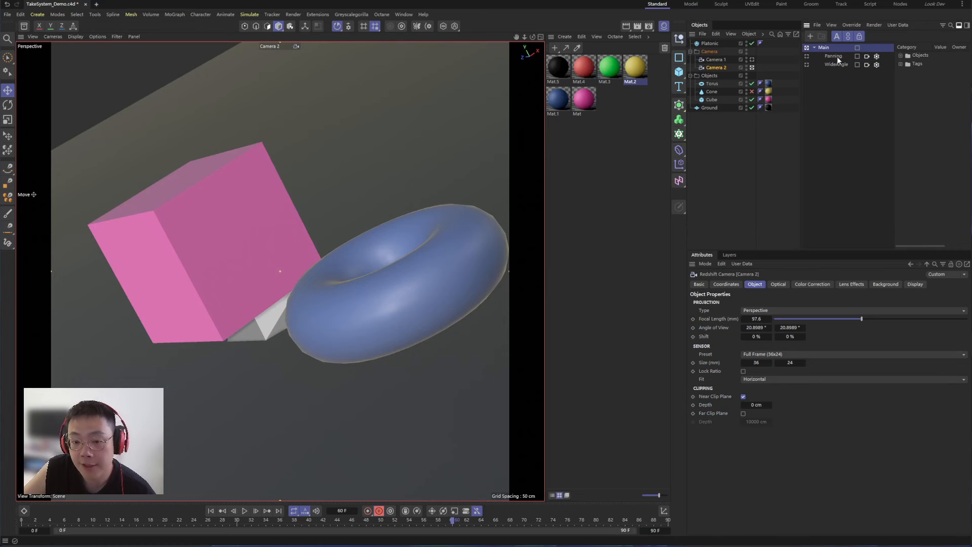
left_click(716, 319)
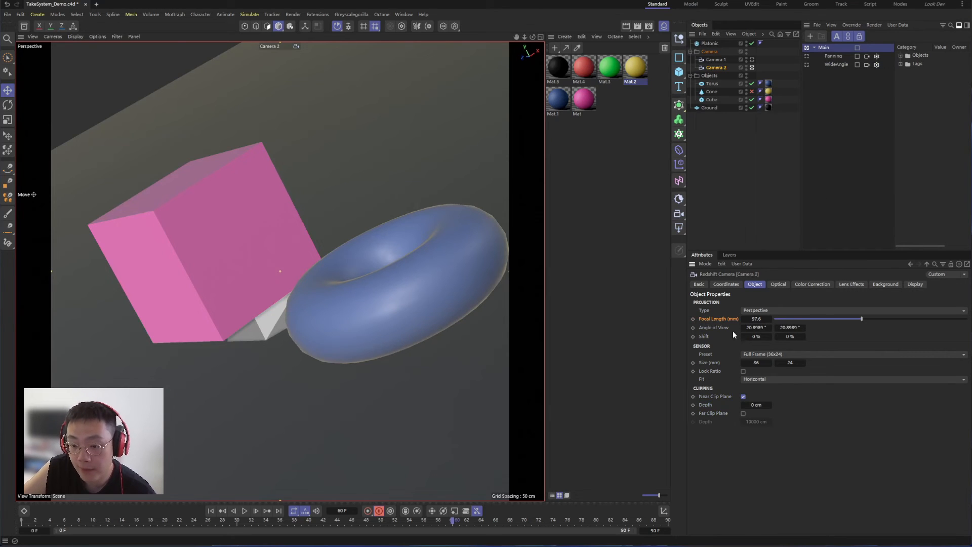
Activate the Panning take and switch its camera from Camera 1 to Camera 2.
left_click(835, 57)
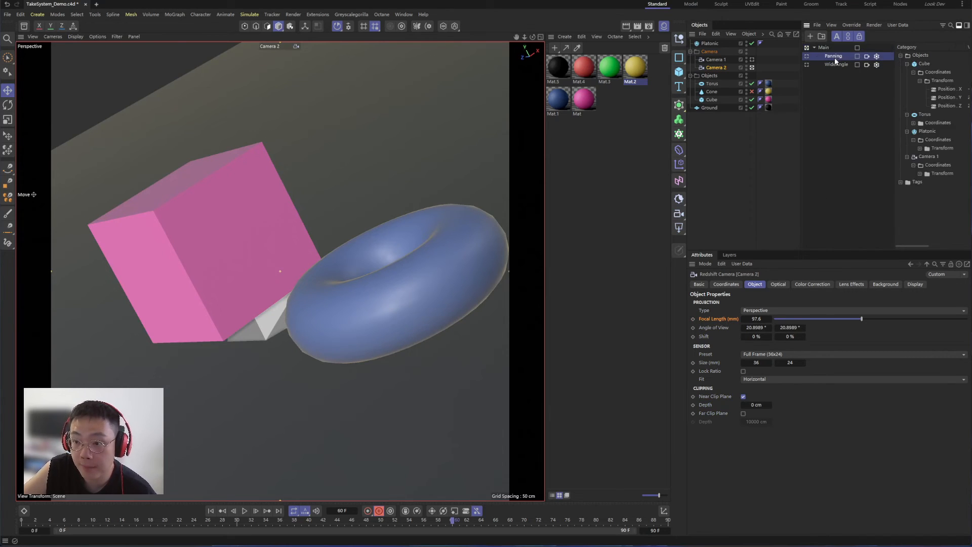
left_click(715, 60)
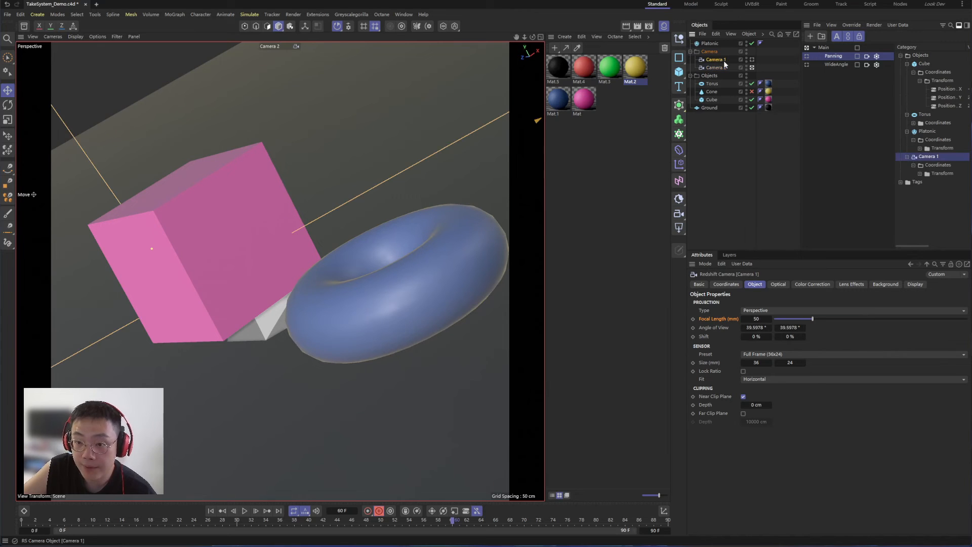
left_click(807, 57)
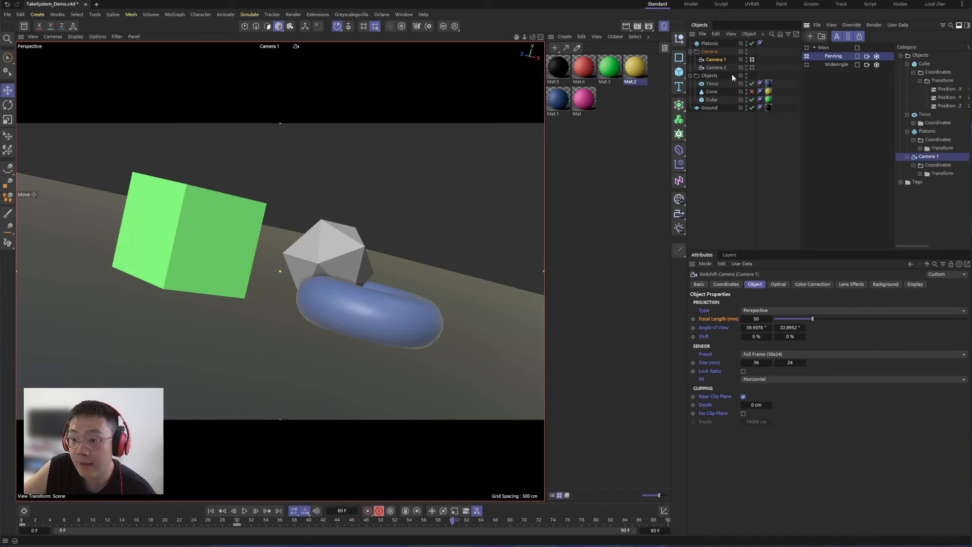
left_click(752, 59)
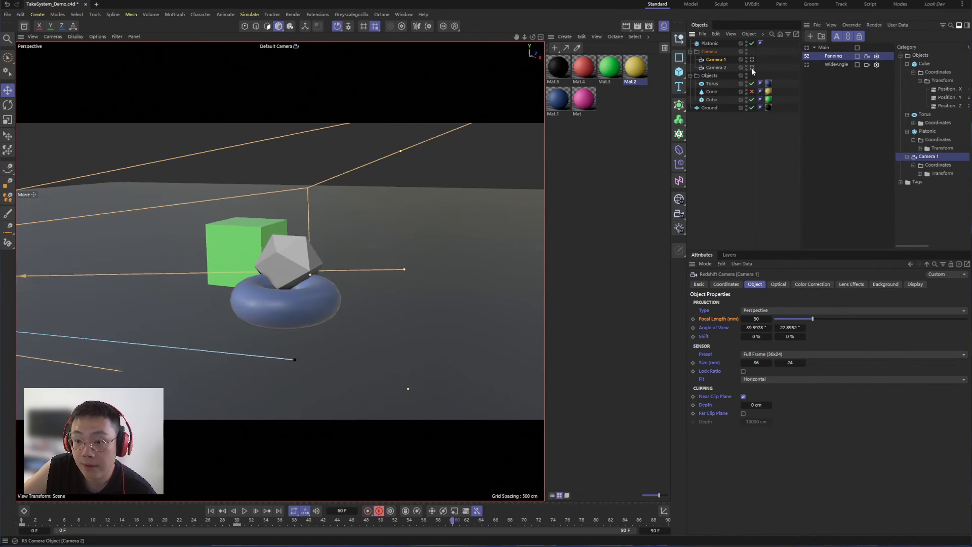
left_click(752, 67)
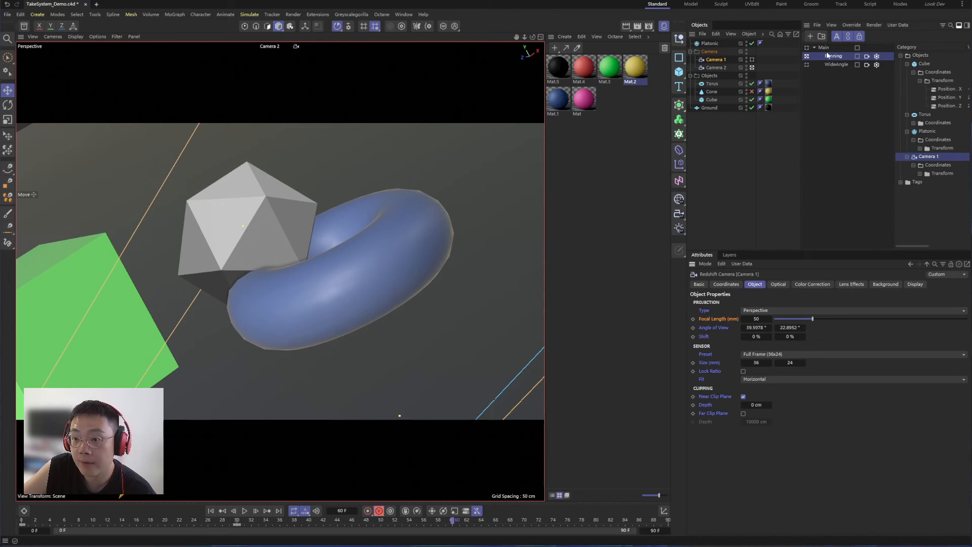
Compare Camera 2's focal length between the Main and Panning takes, and check Camera 1's focal length in Panning.
left_click(807, 48)
left_click(714, 67)
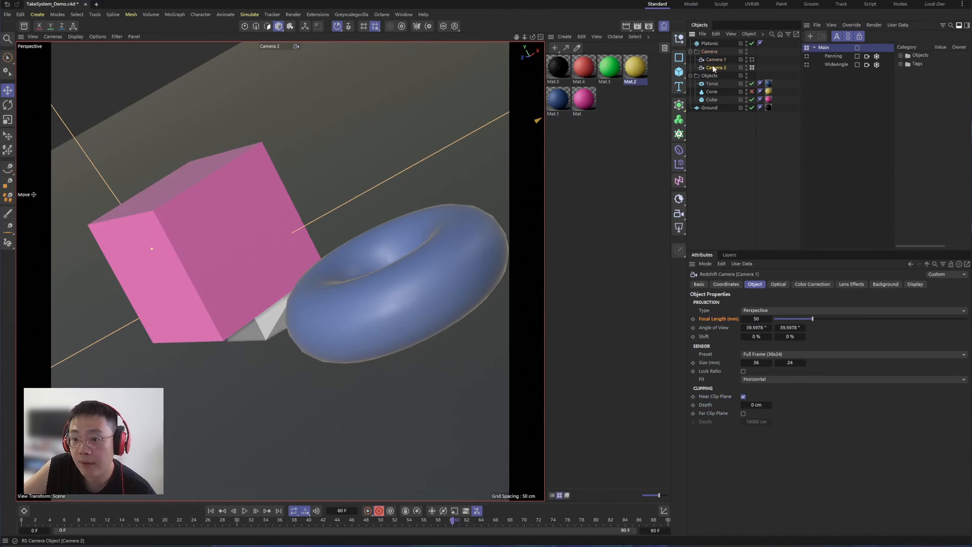
left_click(807, 56)
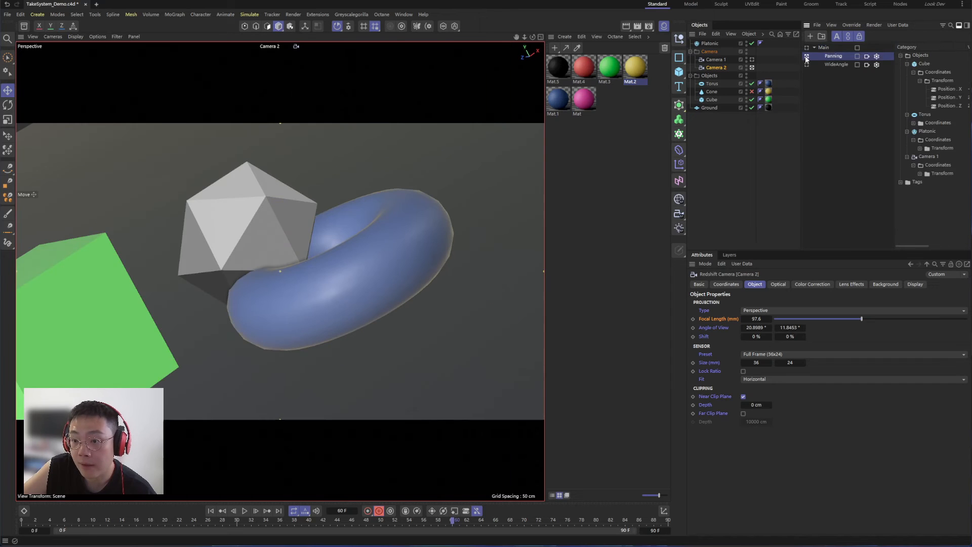
left_click(714, 59)
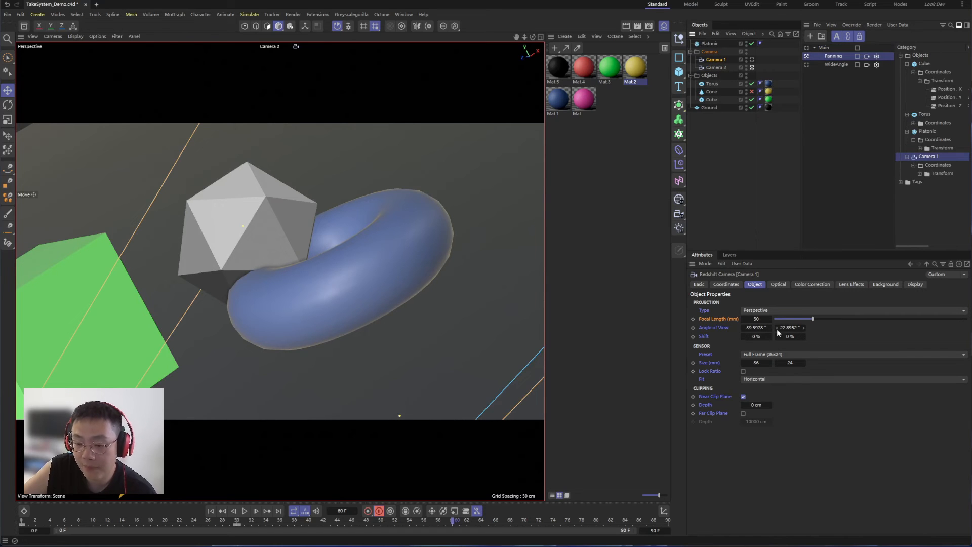
left_click(717, 68)
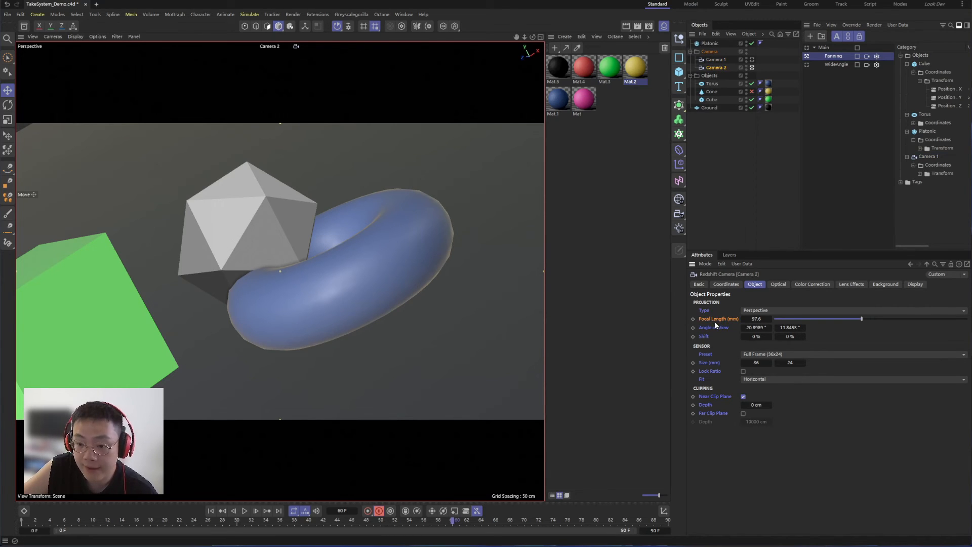
left_click(807, 47)
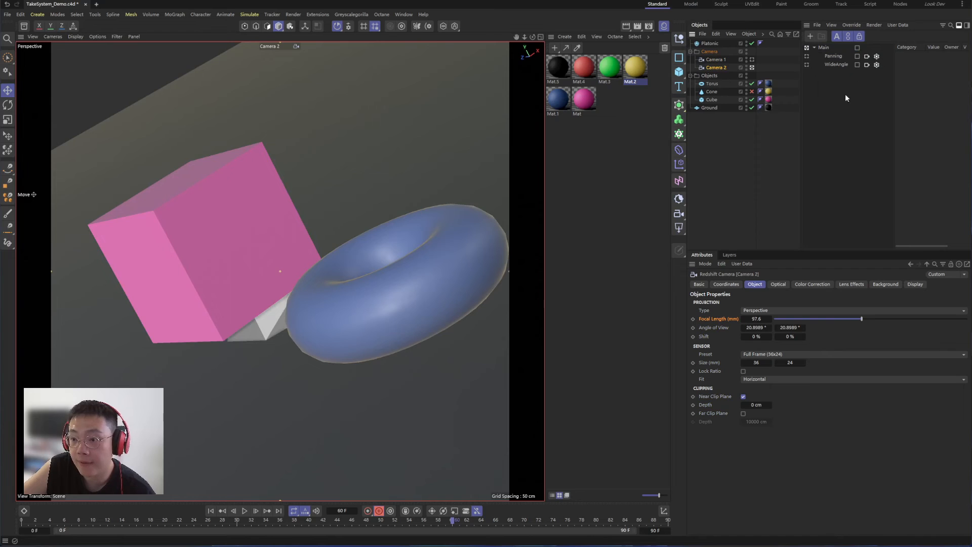
Check which render commands the takes offer, and mark the Panning and WideAngle takes for rendering.
left_click(828, 55)
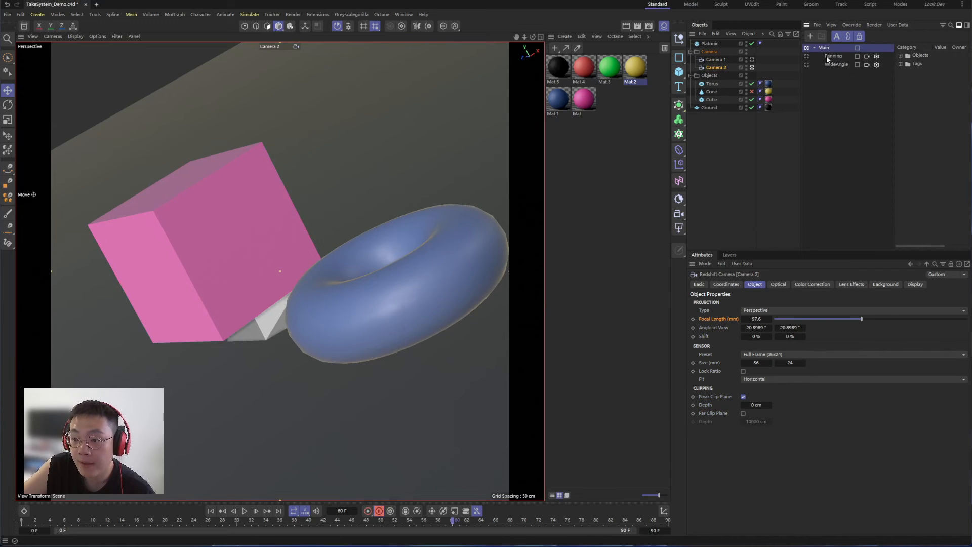
left_click(833, 65)
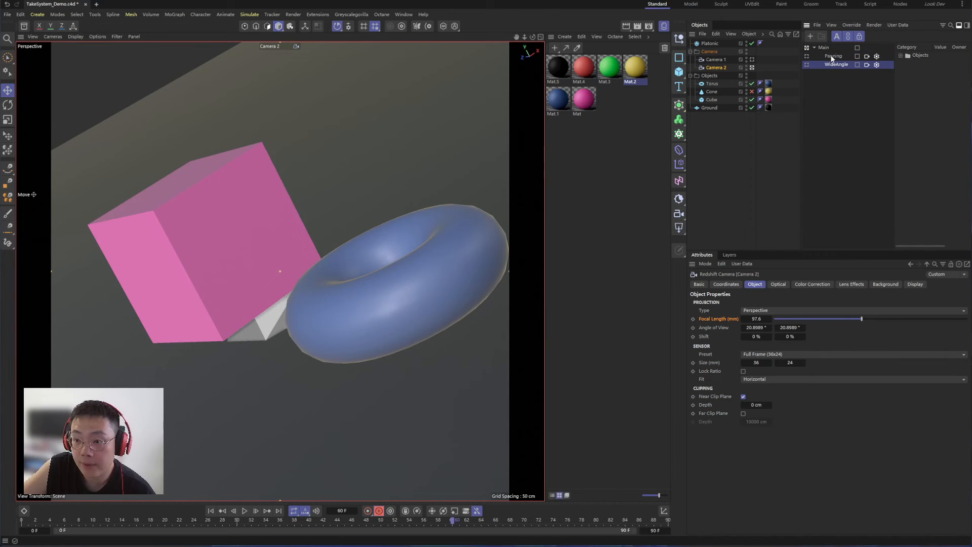
left_click(830, 56)
left_click(829, 64)
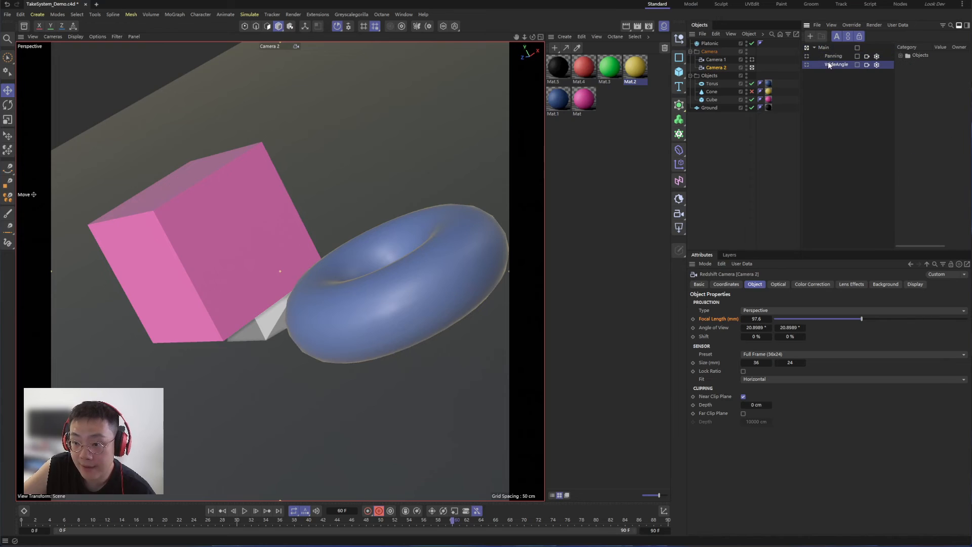
left_click(874, 26)
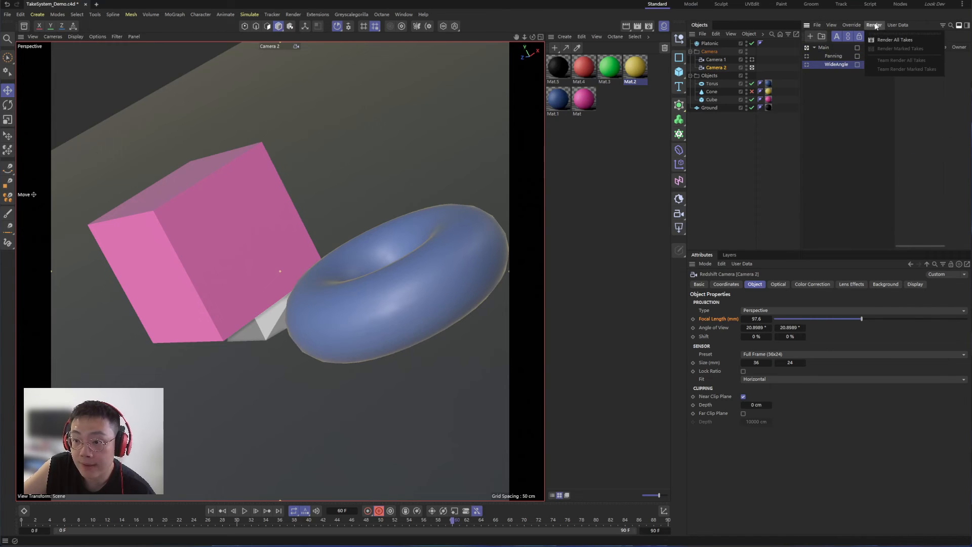
left_click(913, 39)
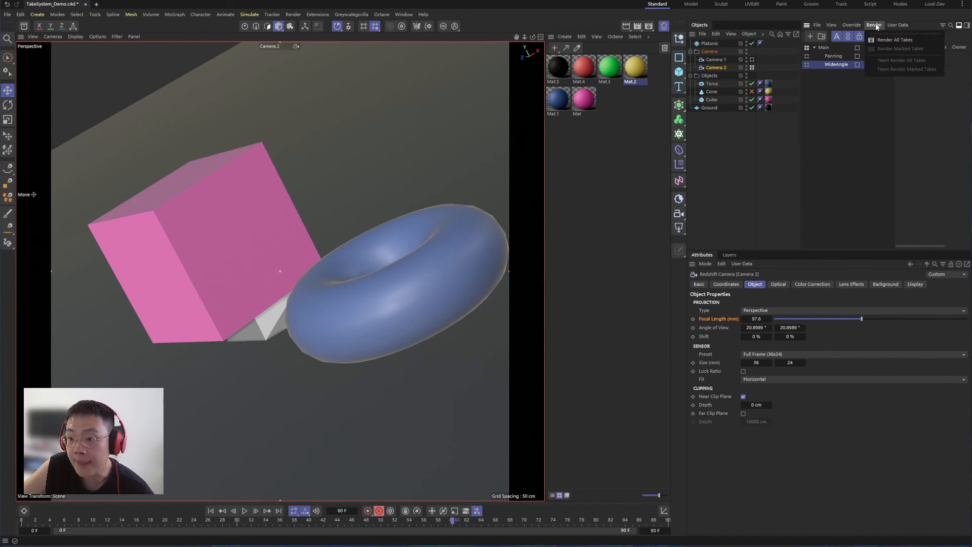
left_click(836, 56)
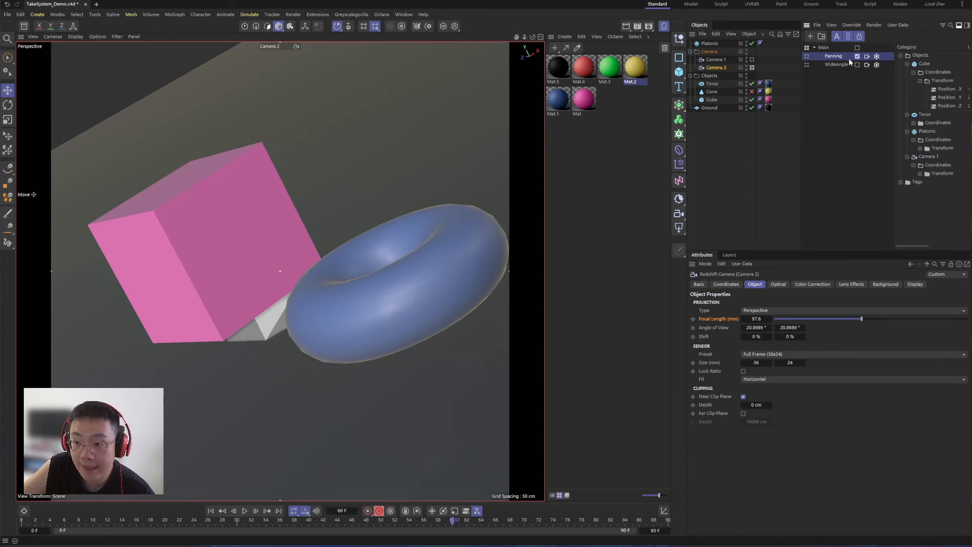
left_click(857, 64)
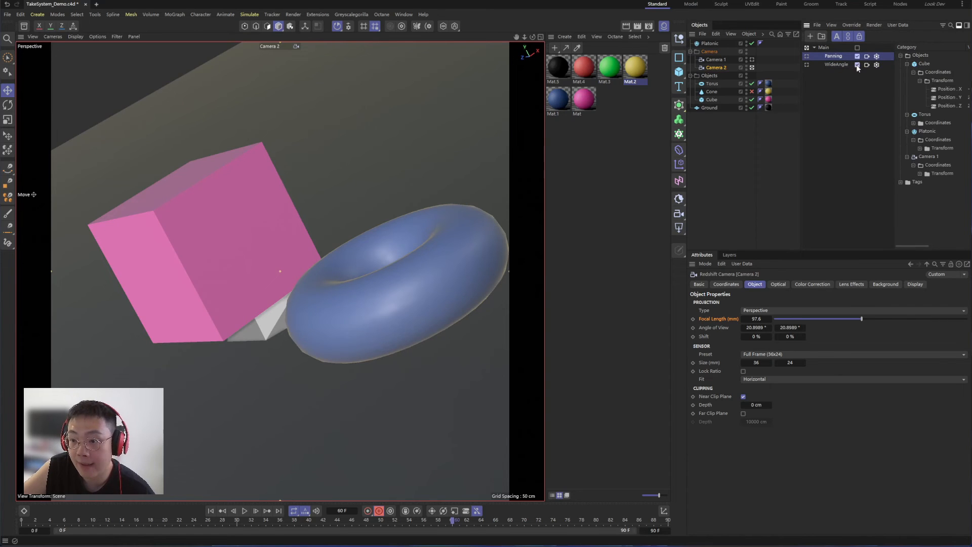
left_click(825, 48)
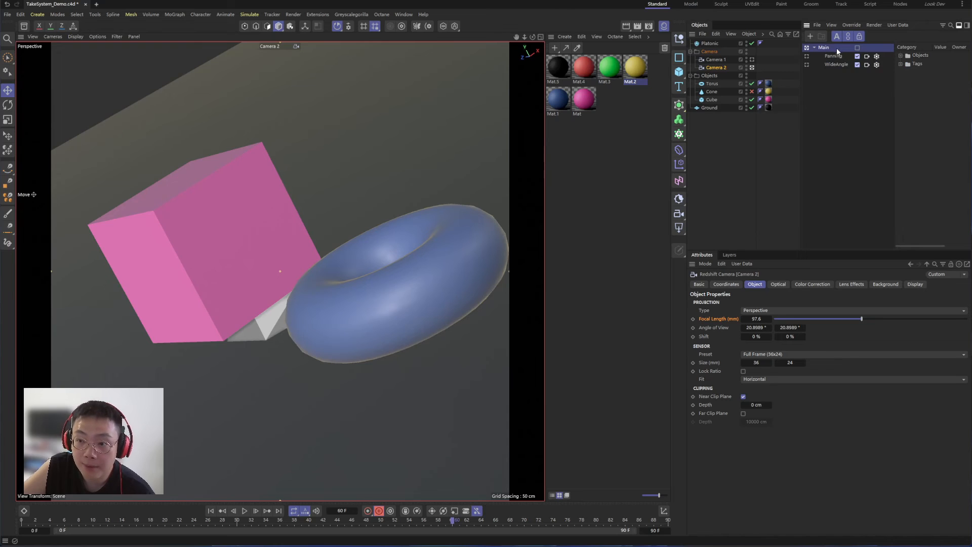
left_click(857, 56)
left_click(857, 65)
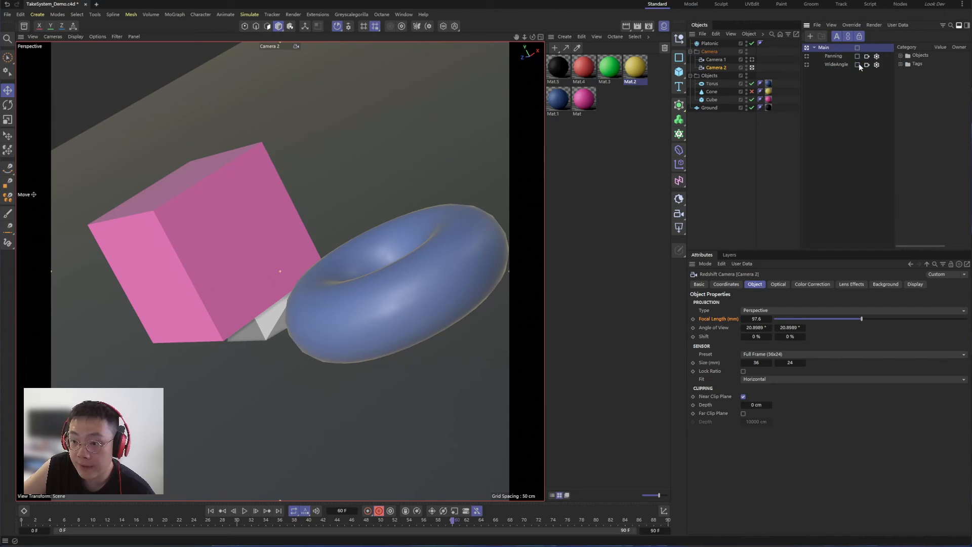
Try rendering all takes to the Picture Viewer with the current render settings.
left_click(877, 26)
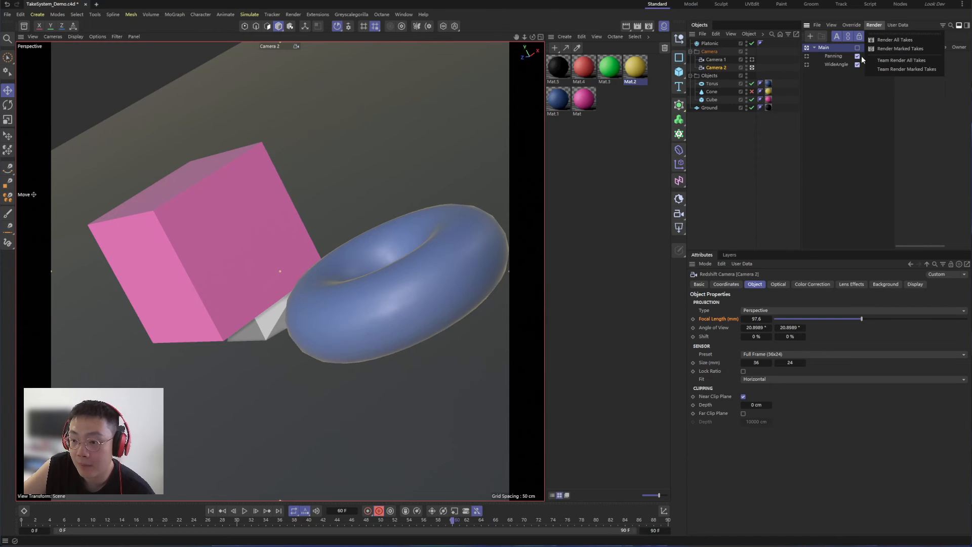
left_click(892, 40)
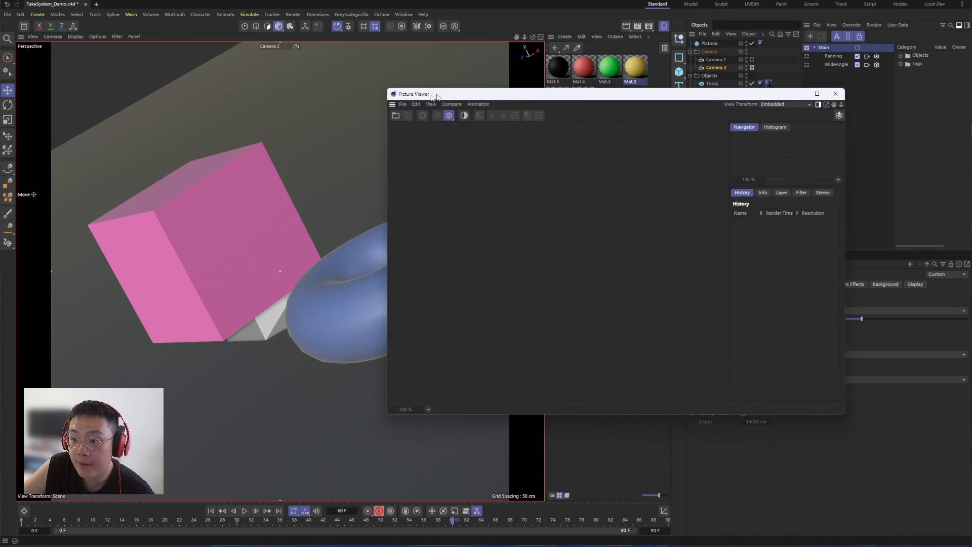
left_click_drag(446, 92, 362, 93)
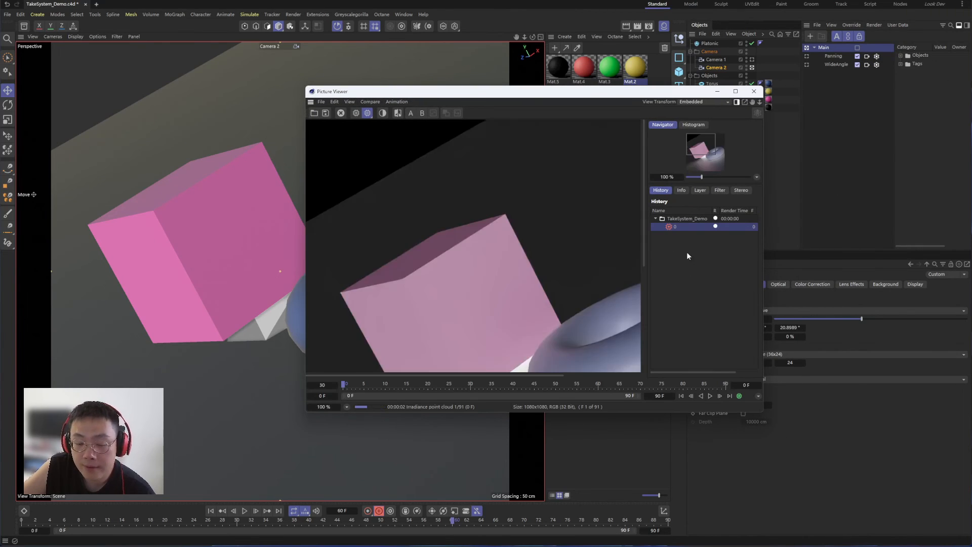
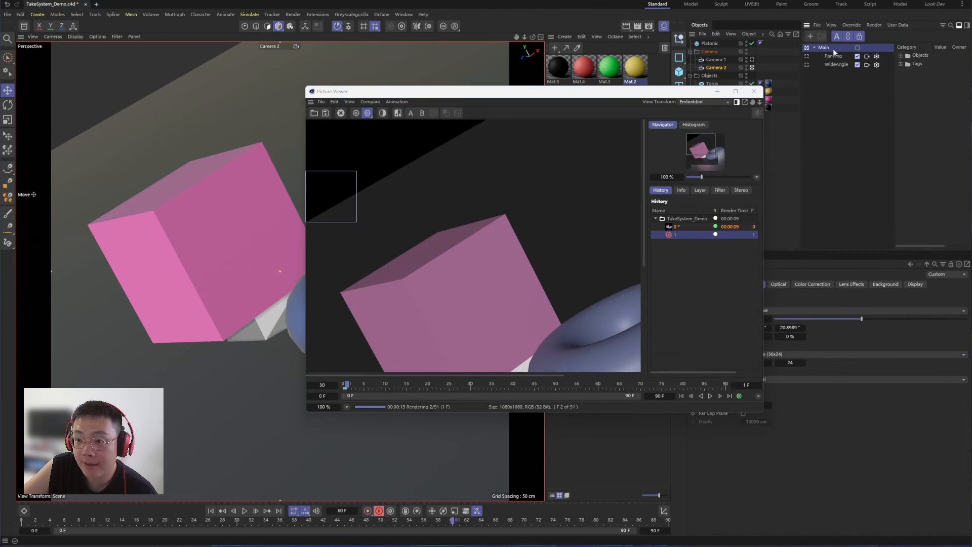
left_click_drag(667, 92, 495, 88)
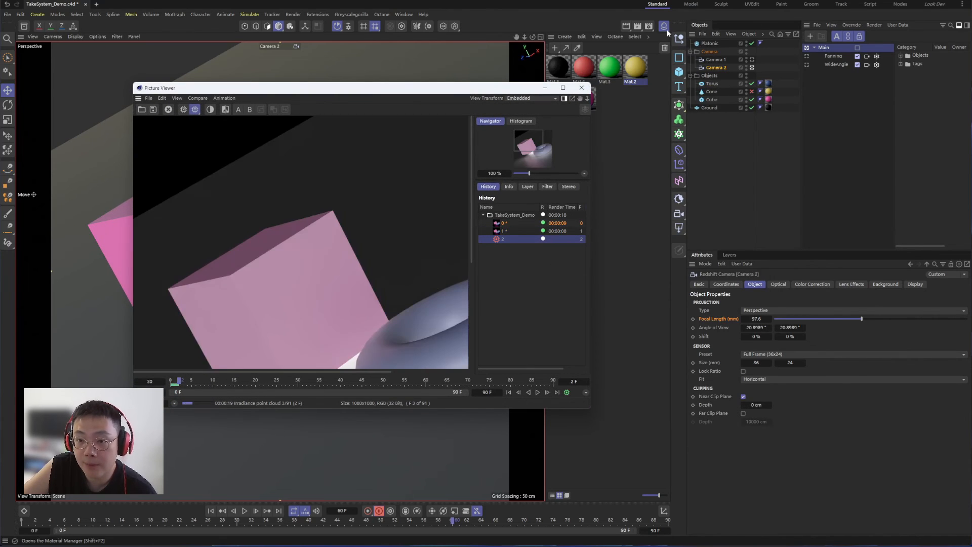
Stop the running render and change the Square render setting's renderer to Viewport Renderer.
left_click(653, 27)
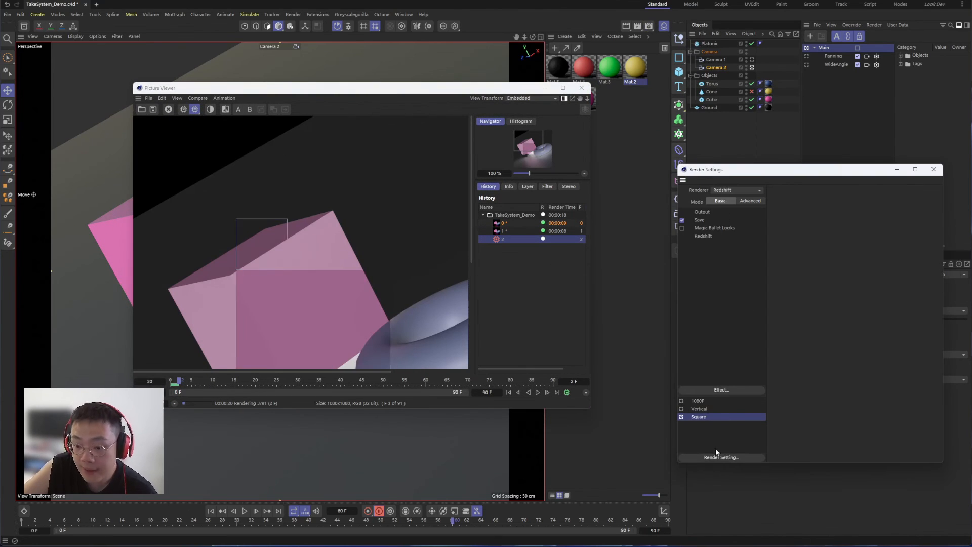
left_click(702, 408)
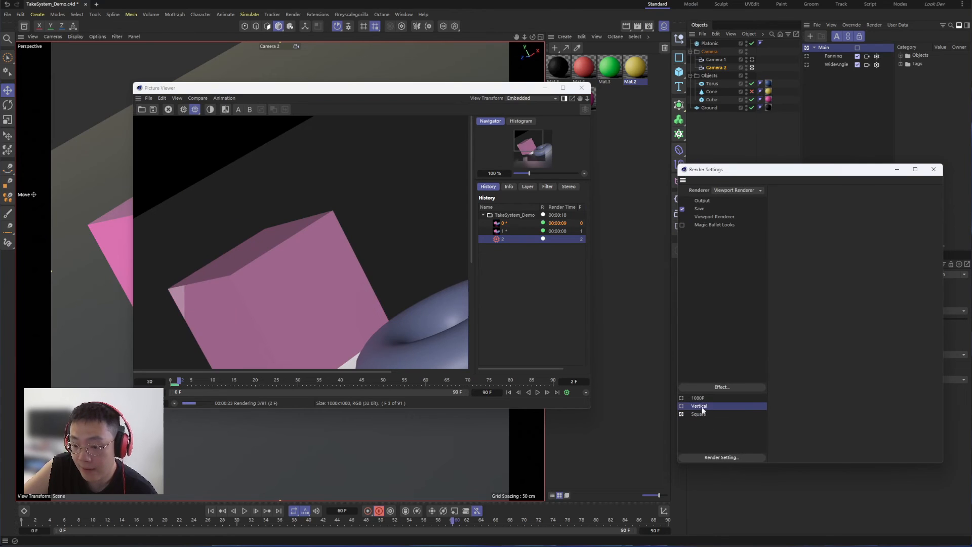
left_click(699, 414)
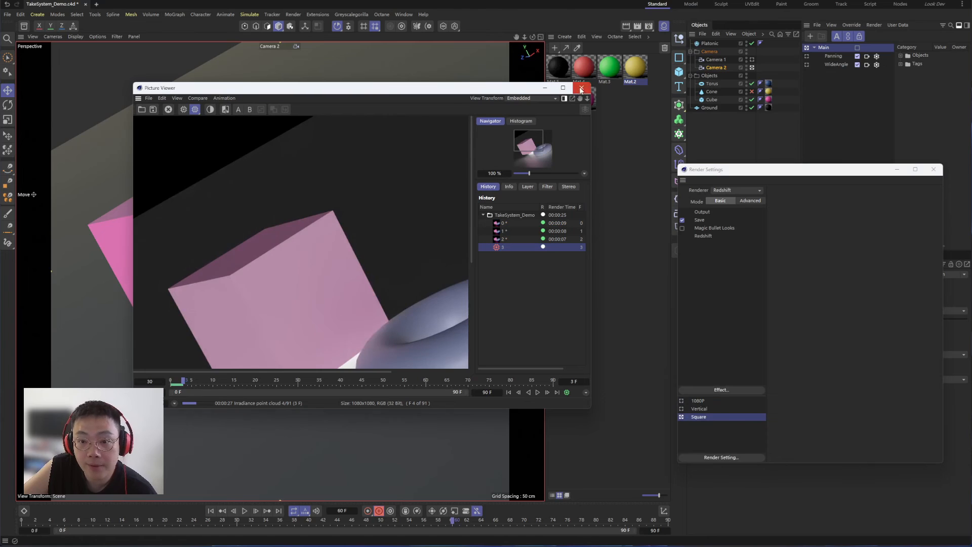
left_click(581, 87)
left_click(699, 300)
left_click(737, 189)
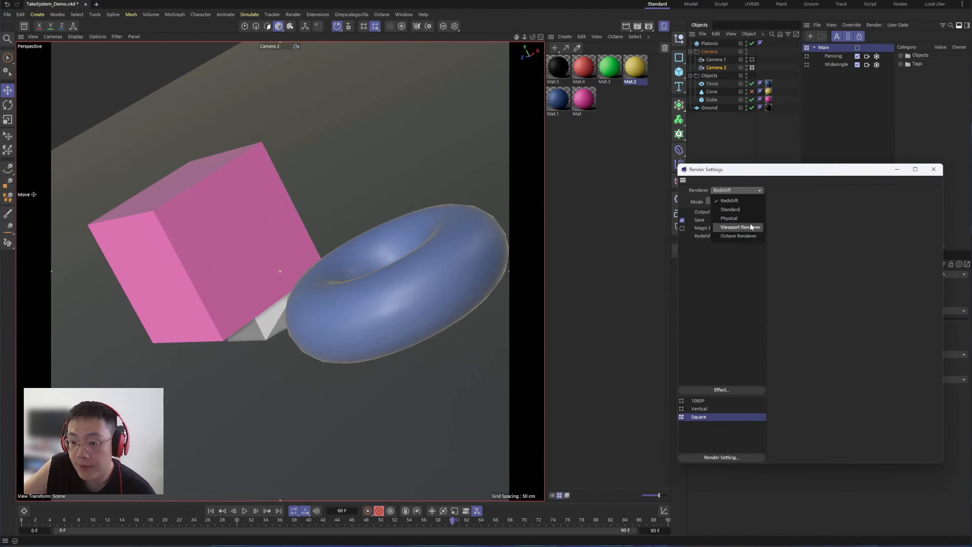
left_click(750, 227)
left_click(934, 169)
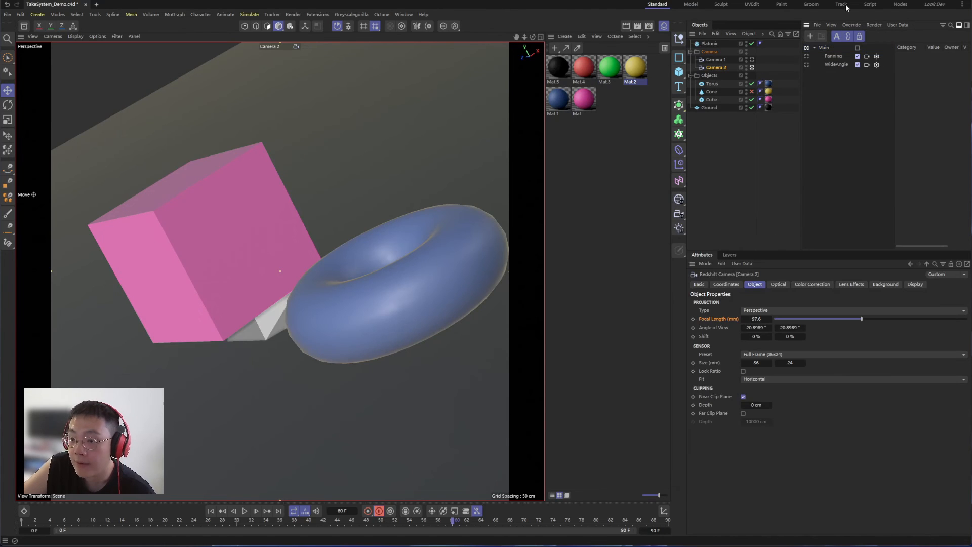
Render all takes again and delete the unfinished Redshift render from the Picture Viewer history.
left_click(874, 24)
left_click(886, 48)
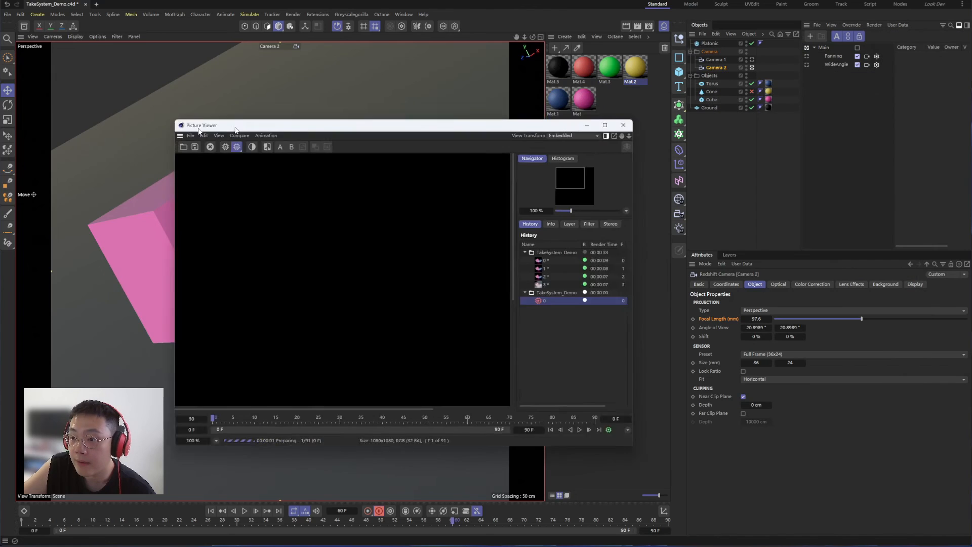
right_click(564, 202)
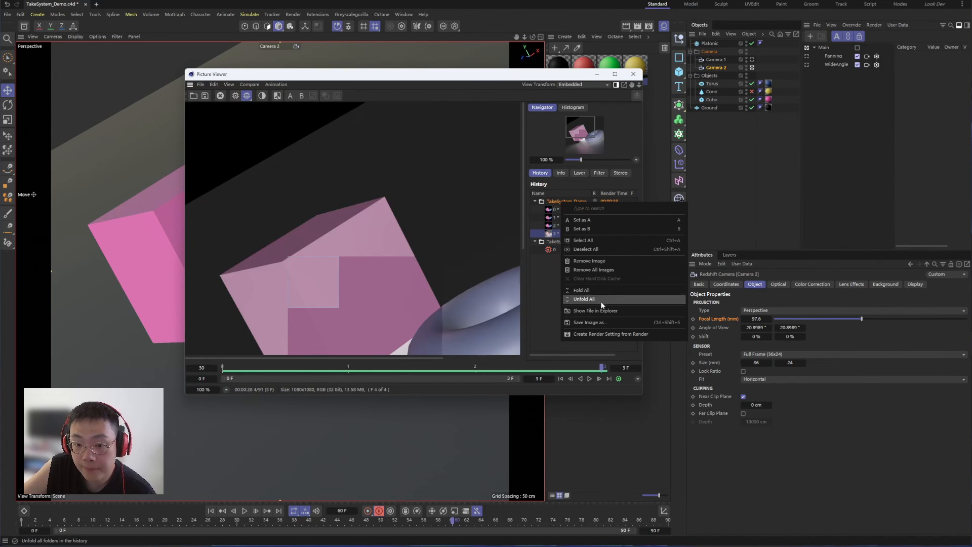
left_click(602, 269)
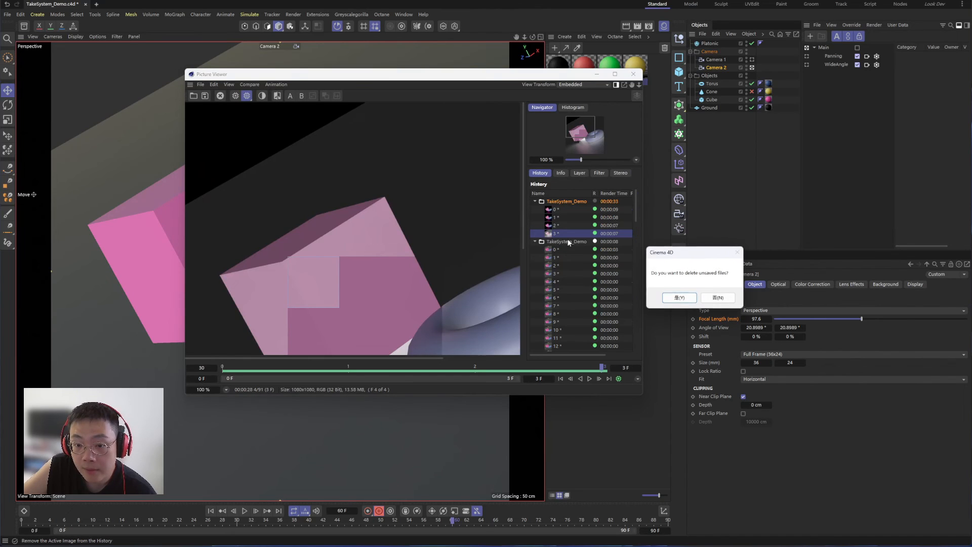
left_click(680, 298)
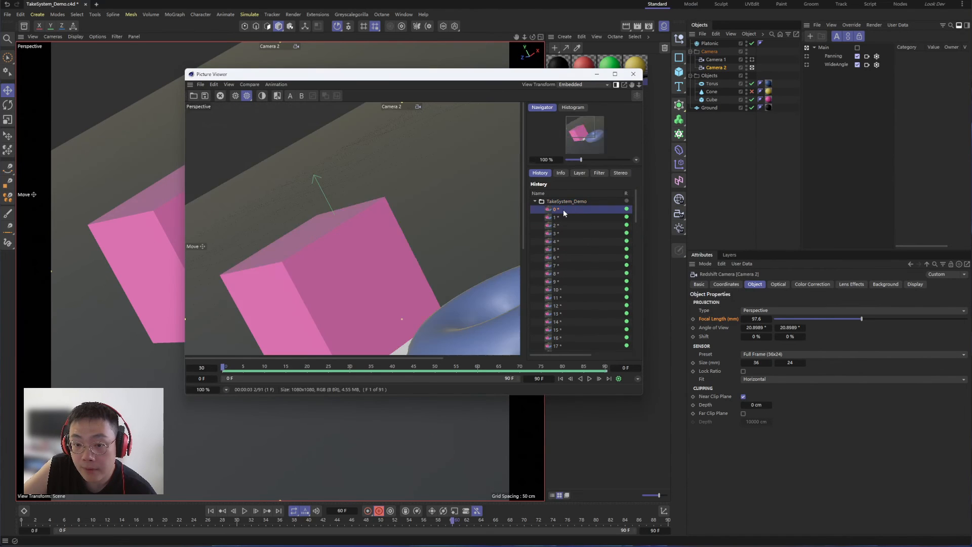
Collapse the Main take's frames in the render history and enlarge the Picture Viewer to nearly full screen.
scroll(558, 248, "up", 10)
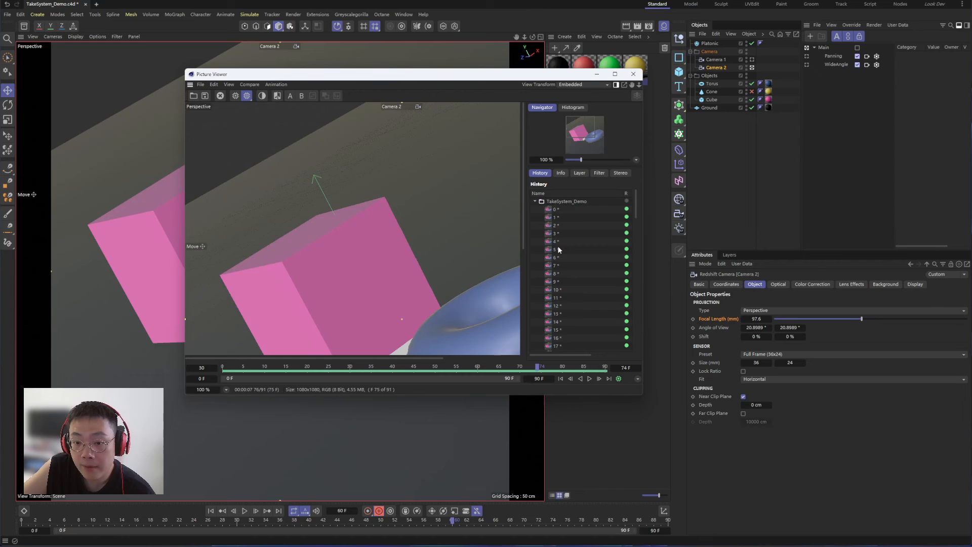
left_click(535, 201)
left_click_drag(546, 77, 379, 1)
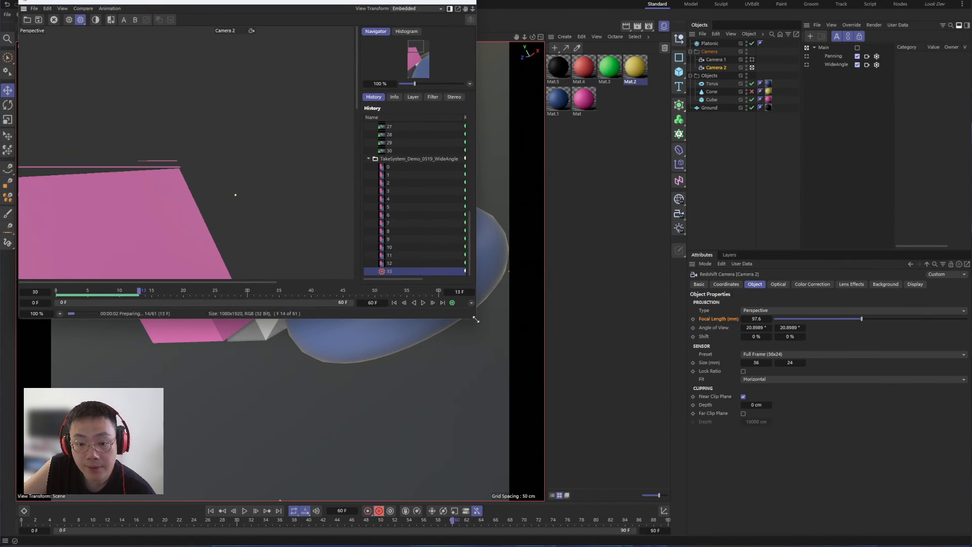
left_click_drag(475, 318, 965, 538)
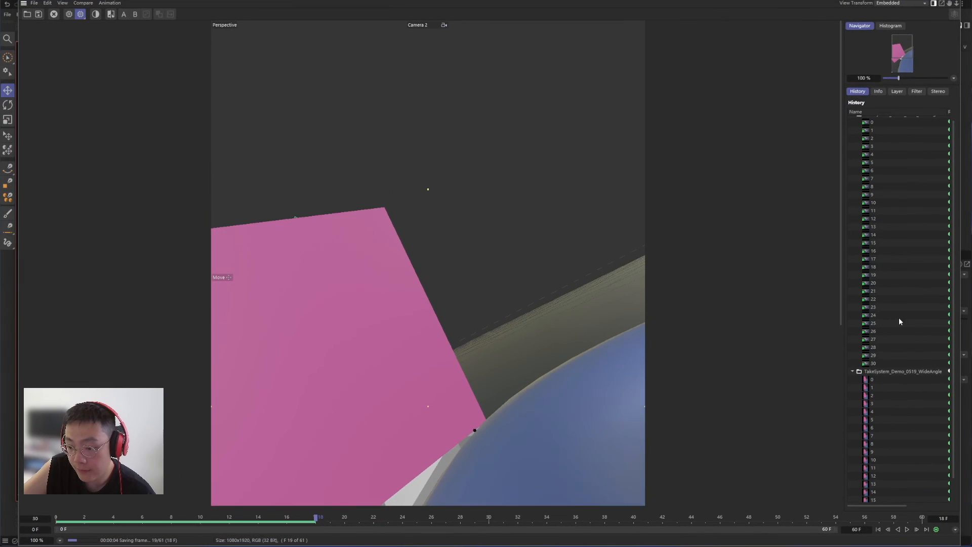
Compare the rendered Main and Panning takes, including their frame formats and the take names in the render history.
left_click(877, 121)
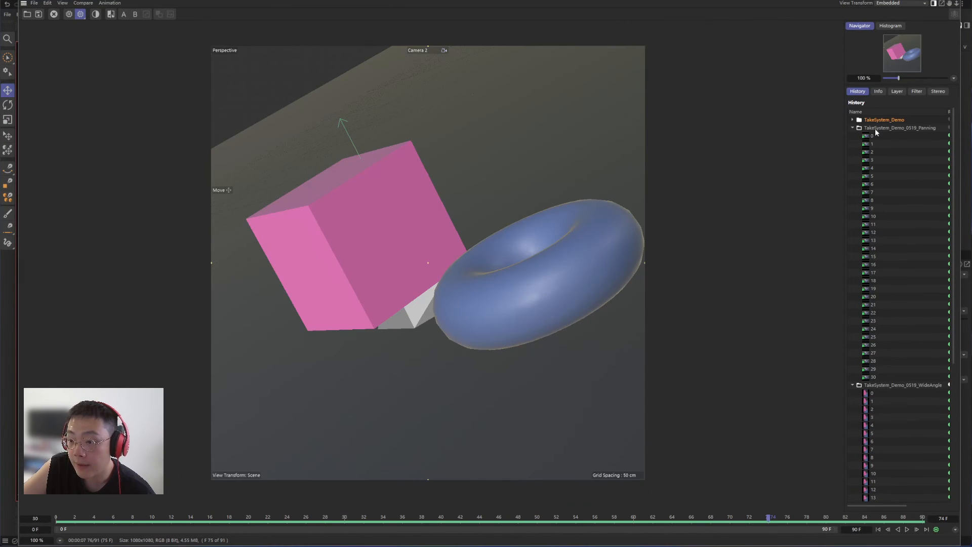
left_click(853, 129)
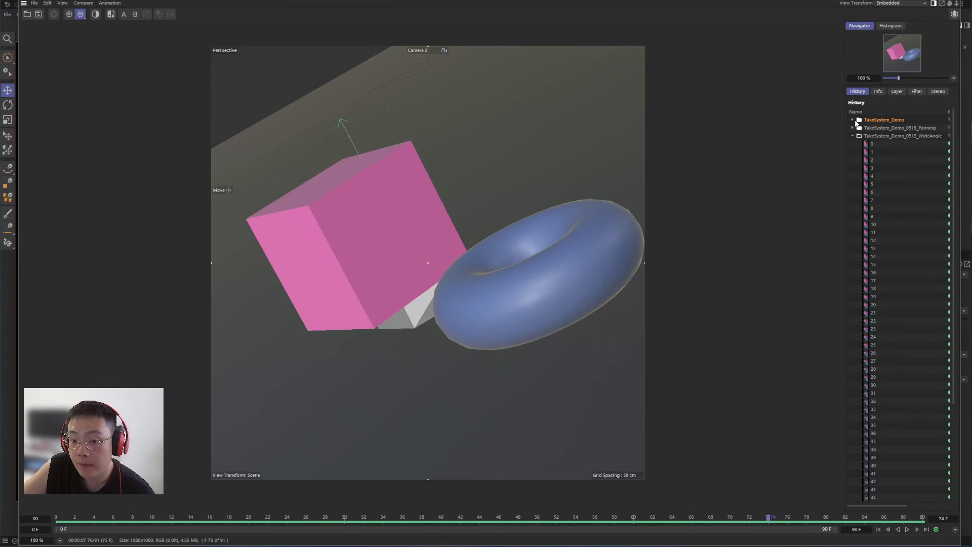
left_click(882, 130)
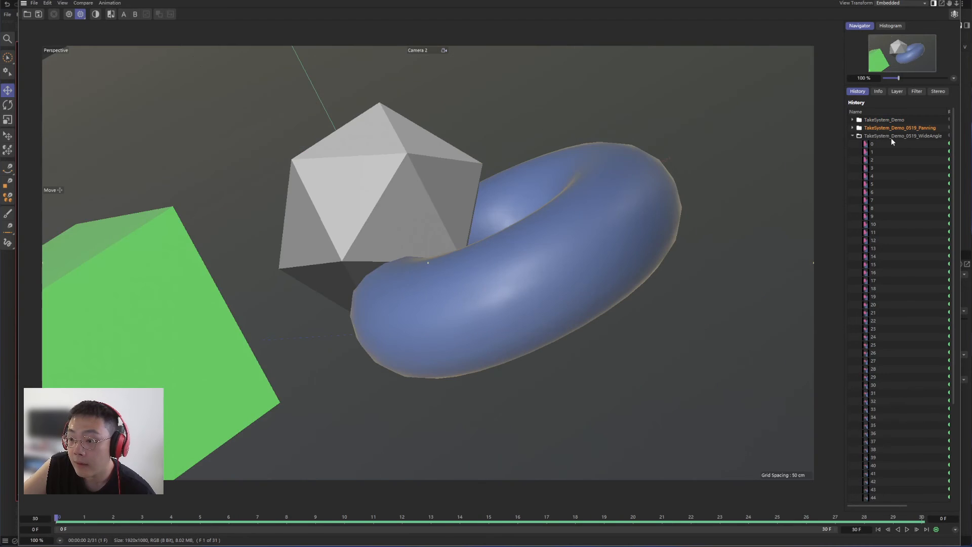
left_click(869, 120)
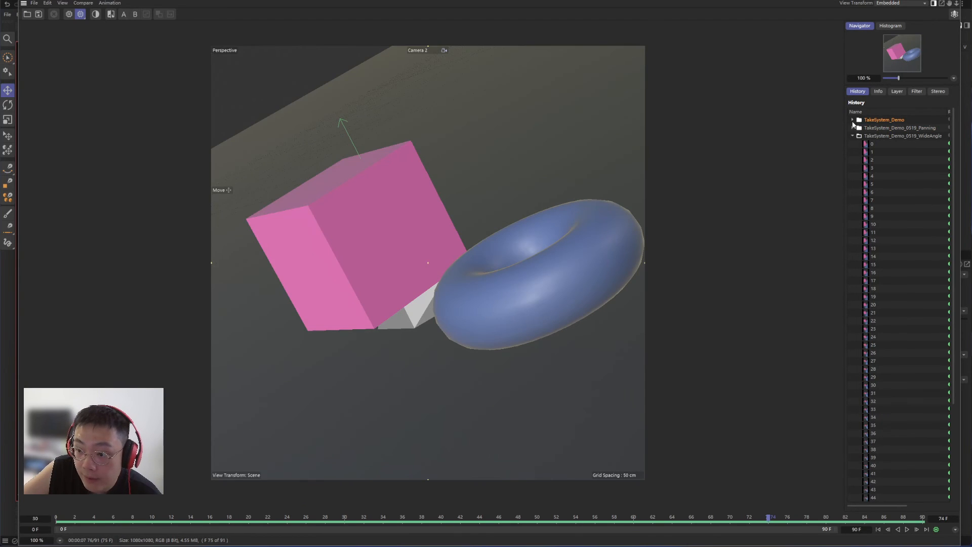
left_click(901, 128)
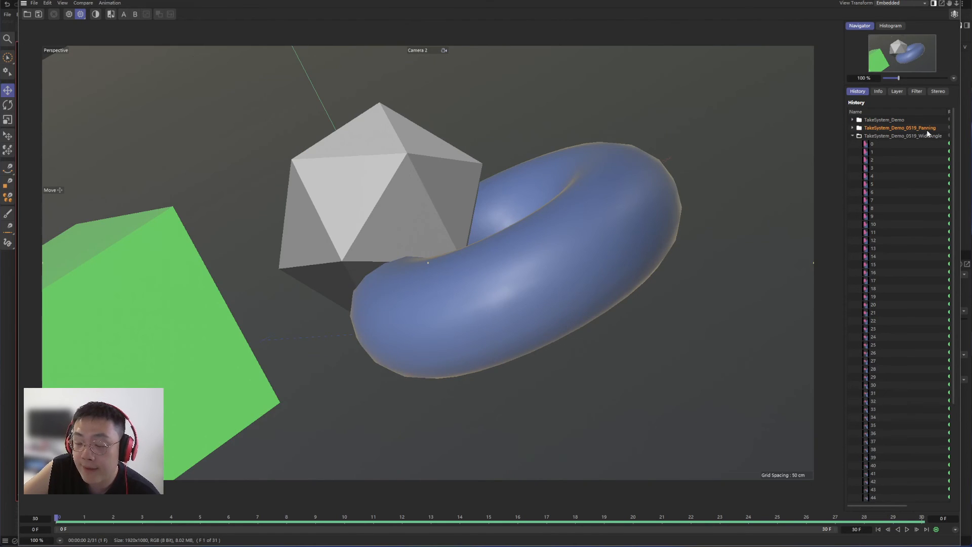
left_click(871, 120)
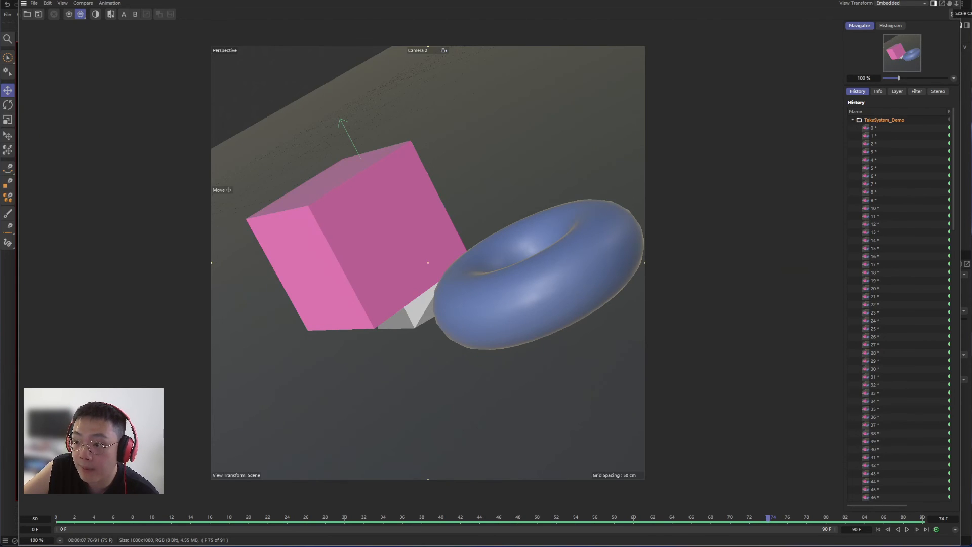
left_click(956, 4)
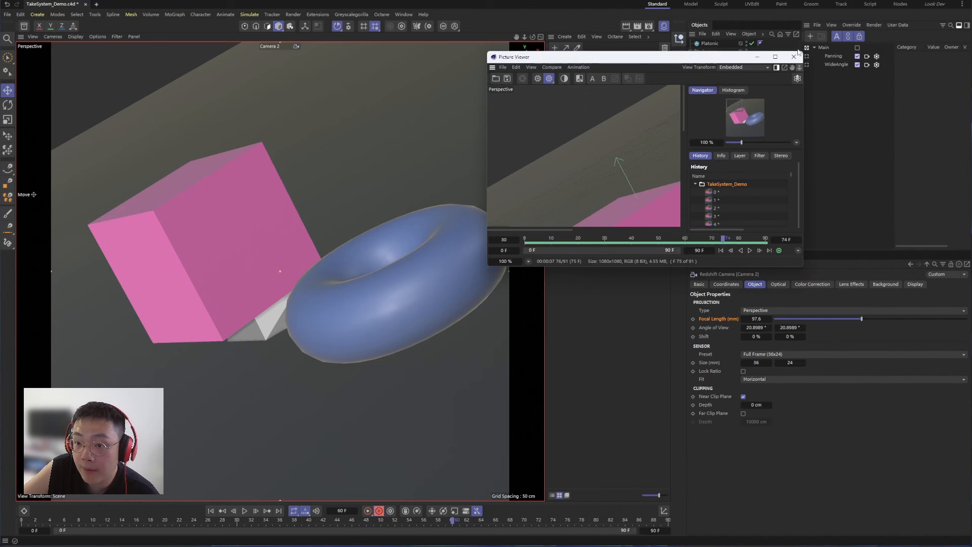
Check the Save options of the Square render setting.
left_click(649, 26)
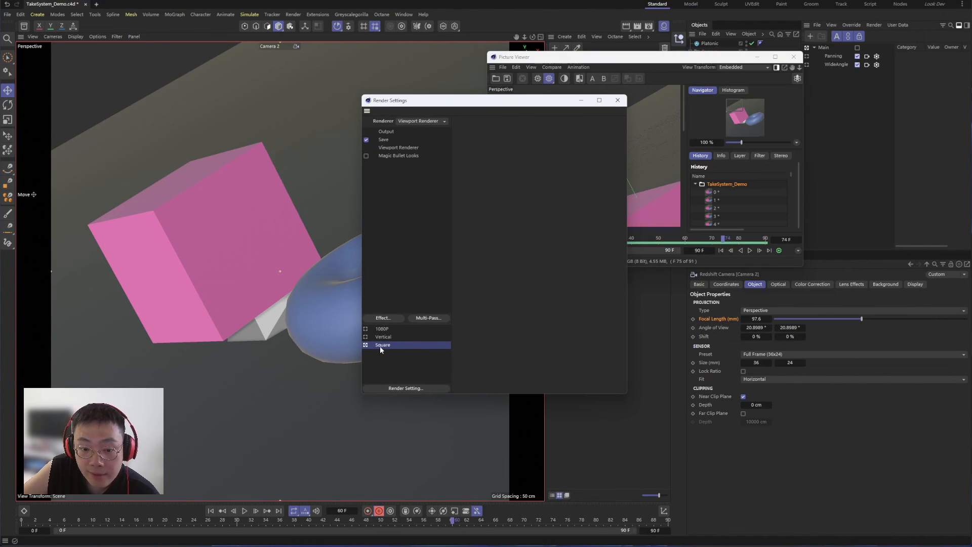
left_click(384, 140)
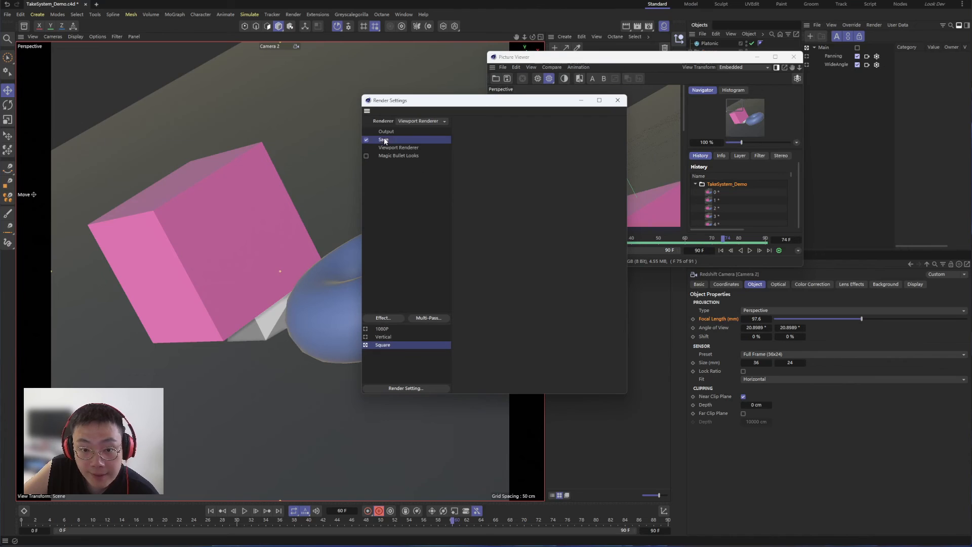
left_click(492, 152)
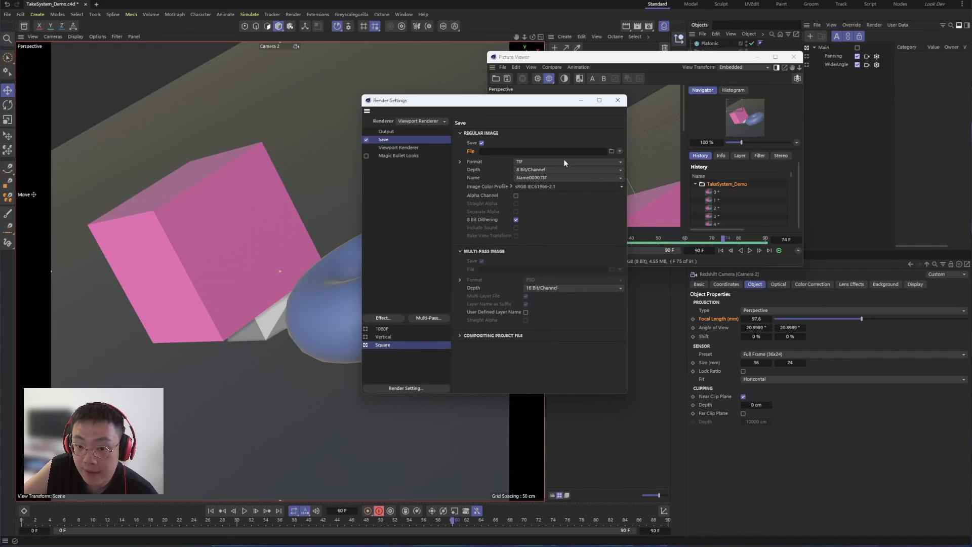
left_click(617, 99)
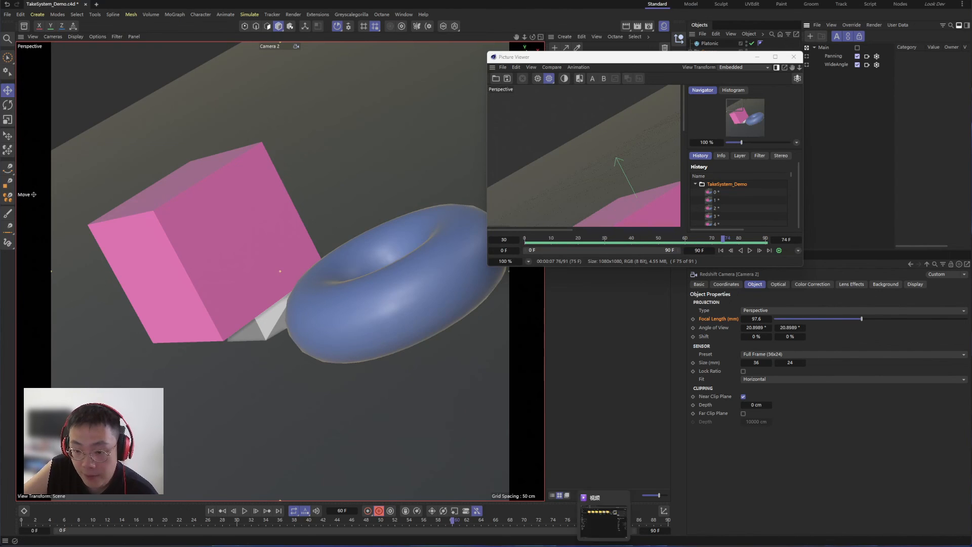
Switch to File Explorer and inspect the WideAngle and Panning video files in the renders folder.
left_click(604, 521)
left_click(751, 92)
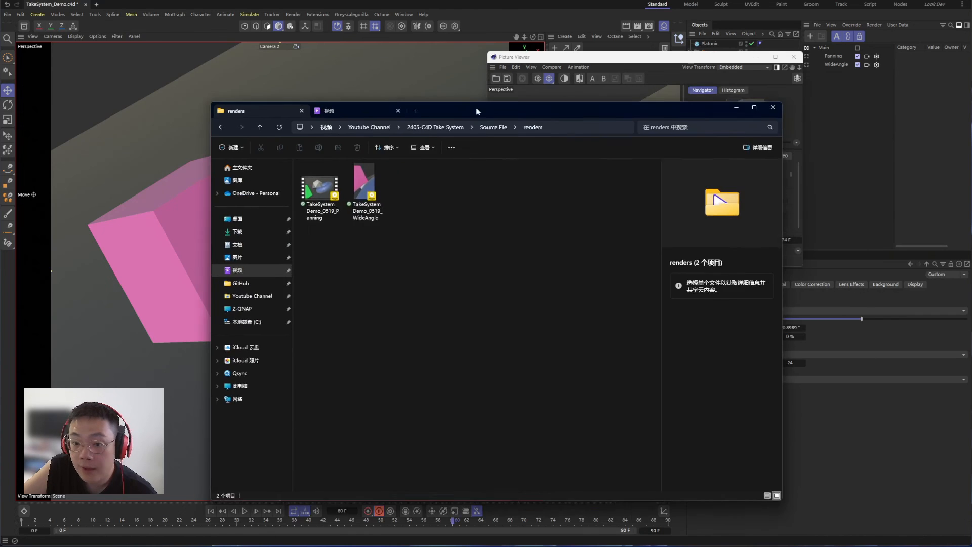
left_click_drag(476, 107, 453, 101)
left_click(349, 213)
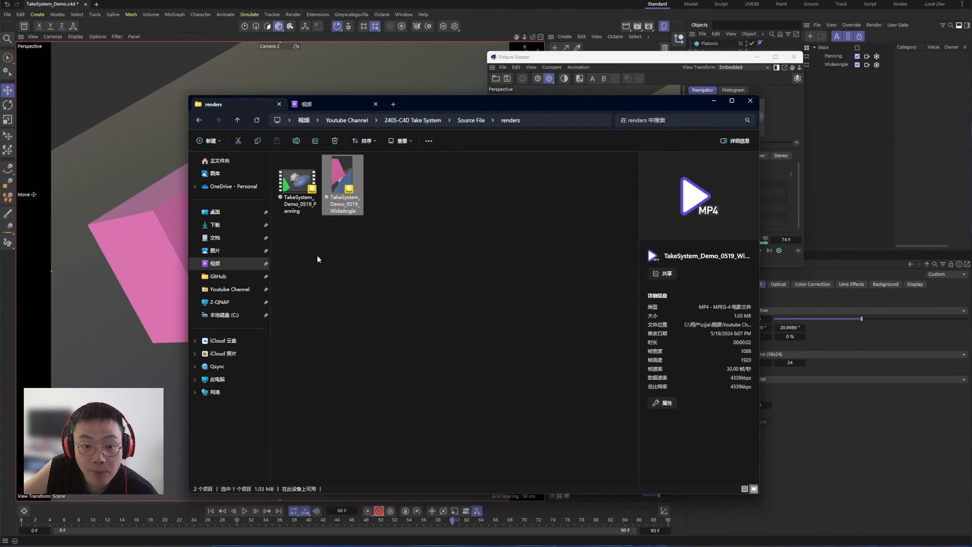
left_click(299, 207)
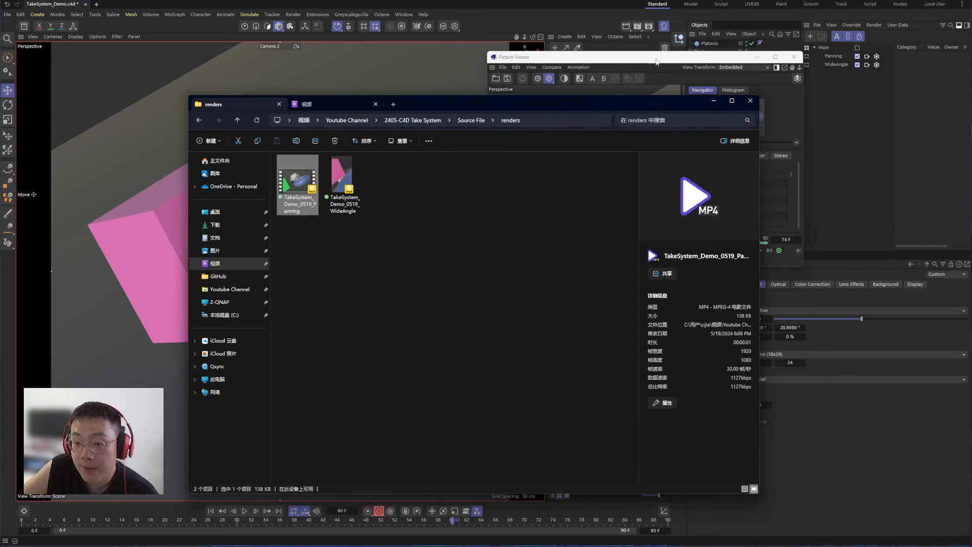
left_click(714, 101)
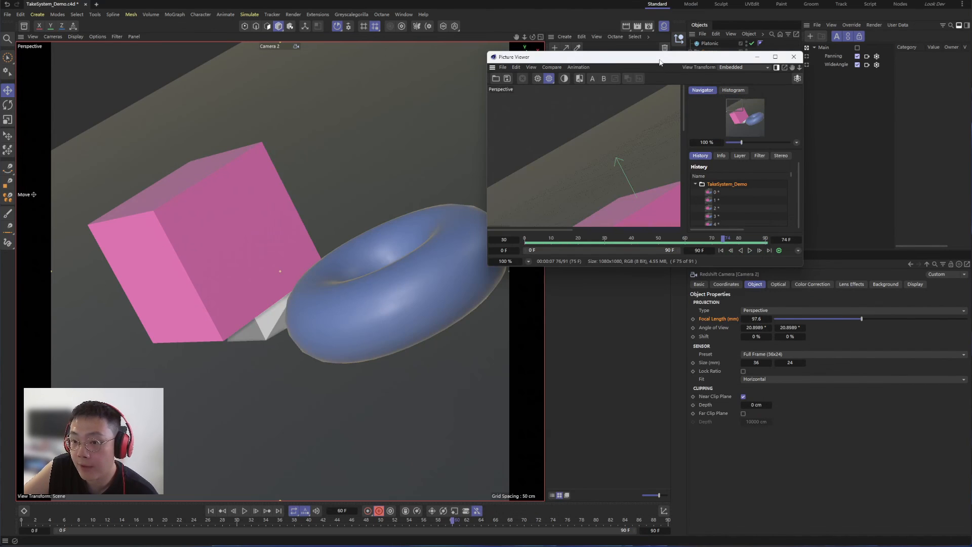
Set the Square render setting's save path to renders/$prj_$MM$DD_$take, copied from the 1080P setting, and its format to MP4.
left_click_drag(661, 59, 468, 114)
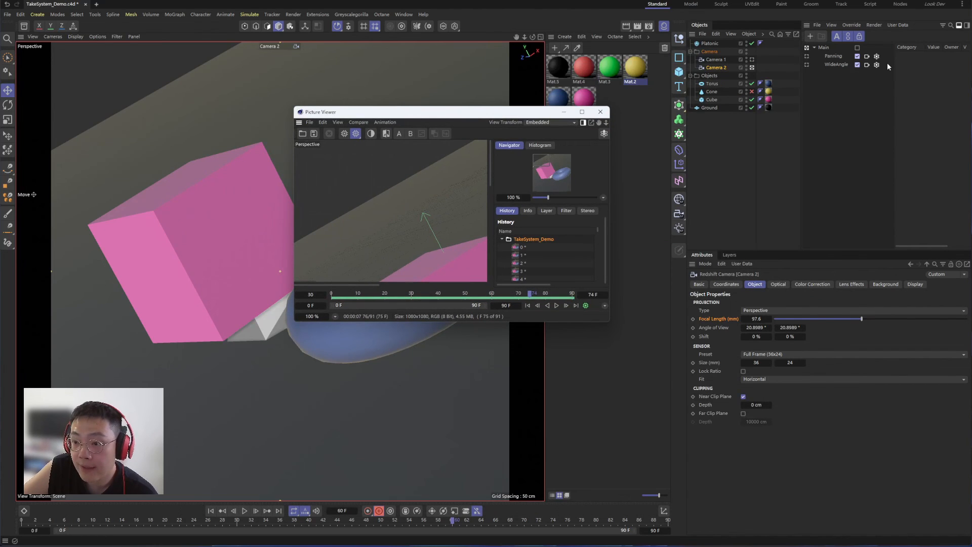
left_click(649, 26)
left_click_drag(712, 23, 461, 127)
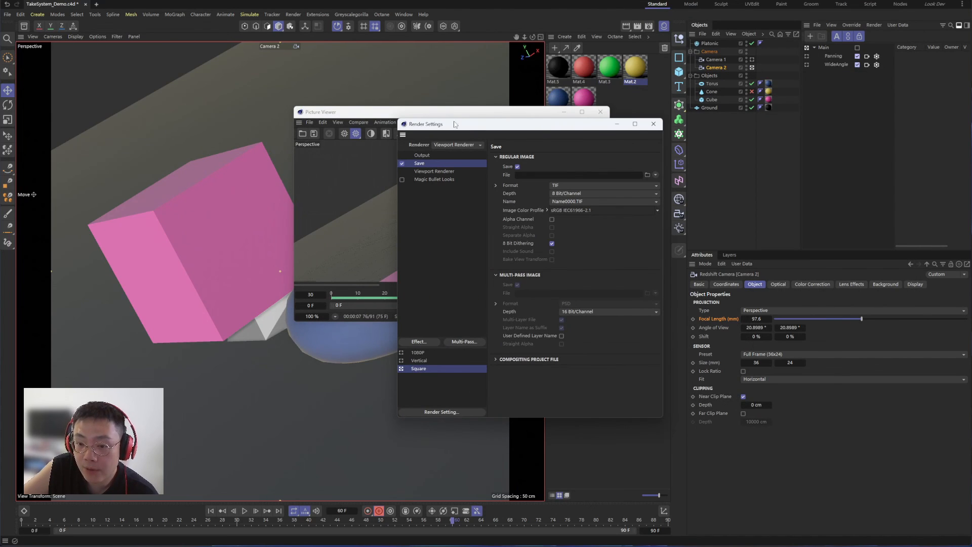
left_click(421, 354)
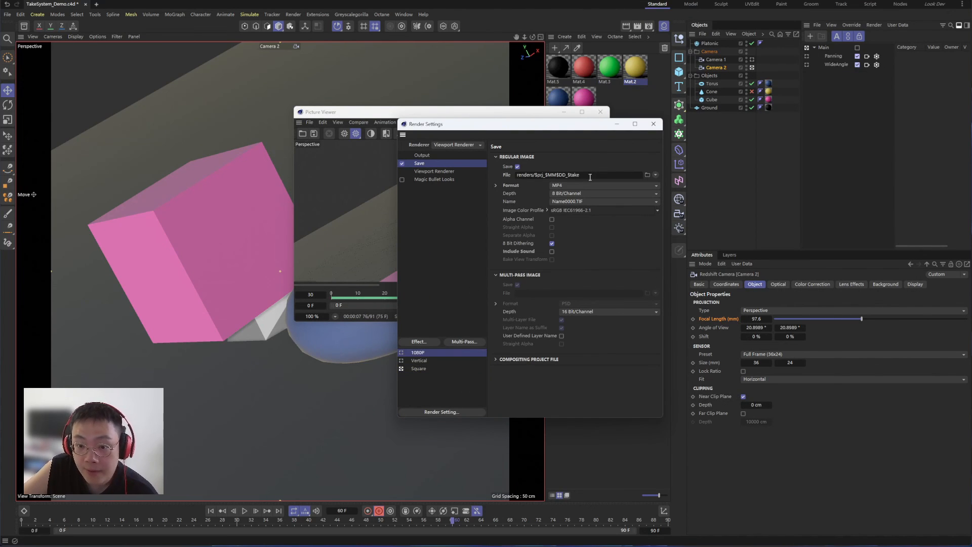
left_click(427, 368)
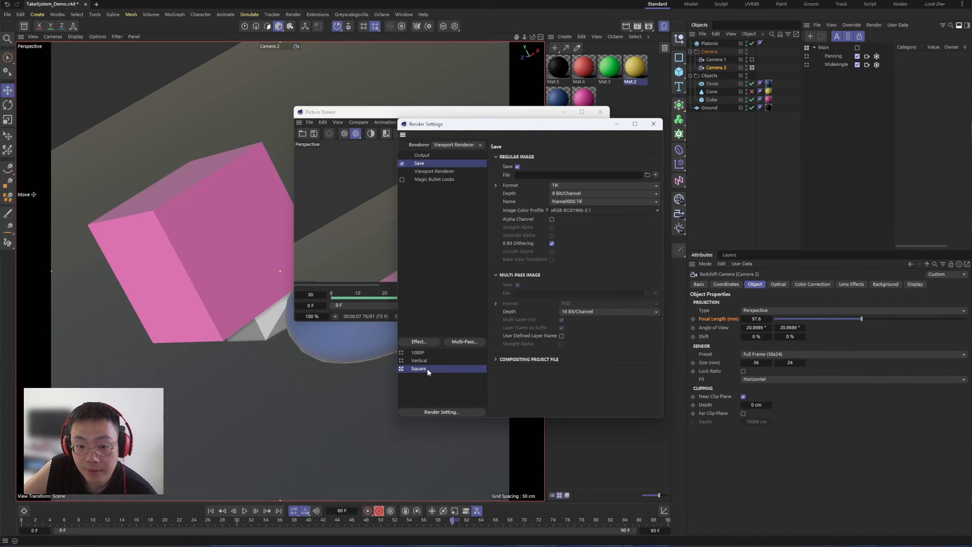
left_click(591, 173)
type("renders/$prj_$MM$DD_$take")
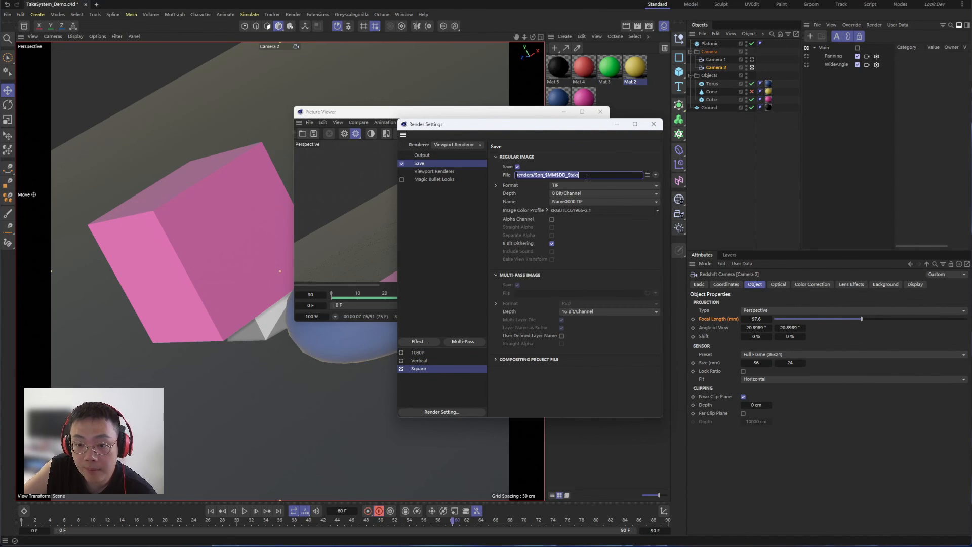
left_click(569, 185)
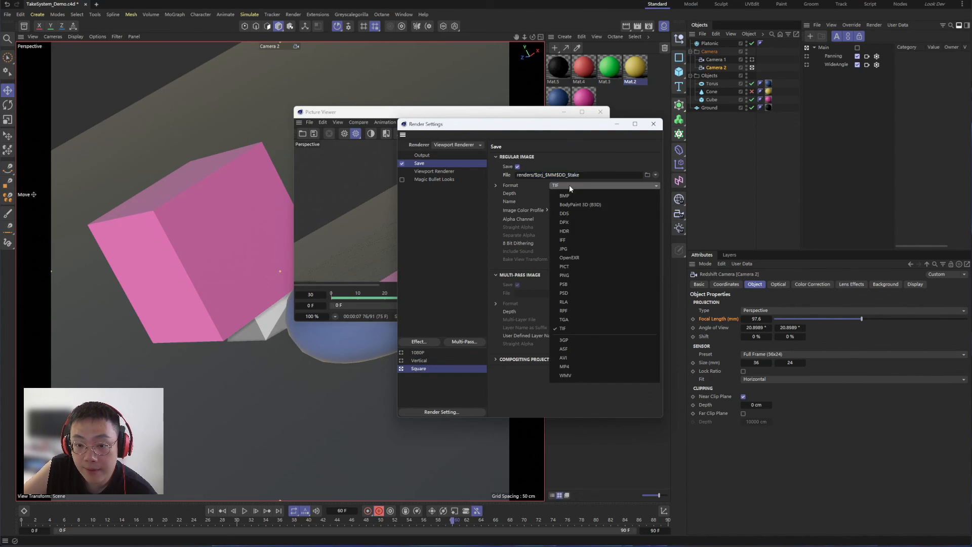
left_click(565, 366)
left_click(654, 123)
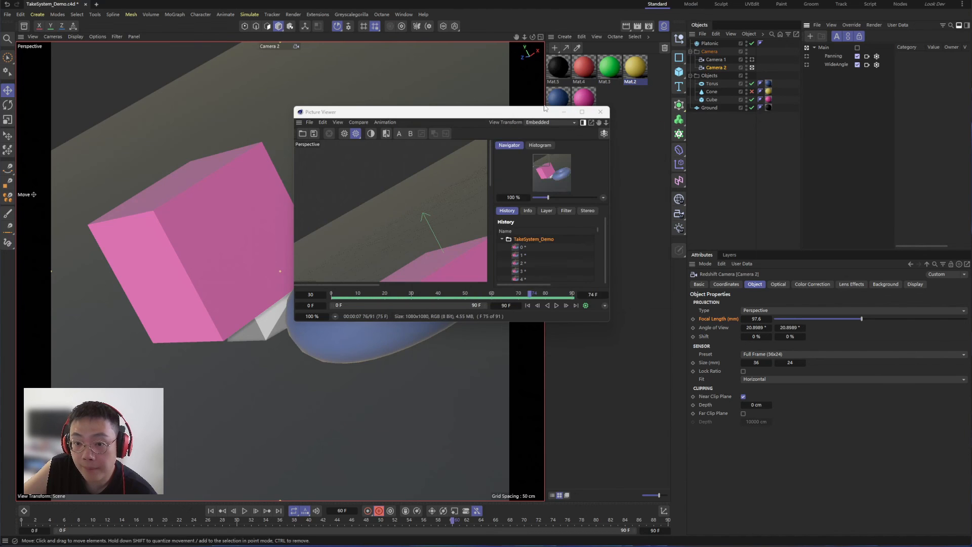
Mark only the Main take for rendering and render the marked takes.
left_click(857, 48)
left_click(858, 48)
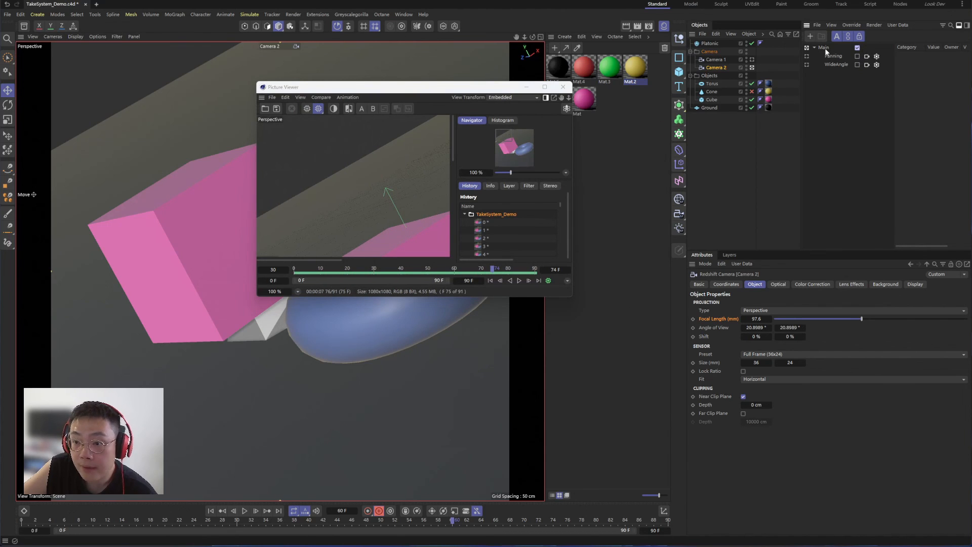
left_click(833, 56)
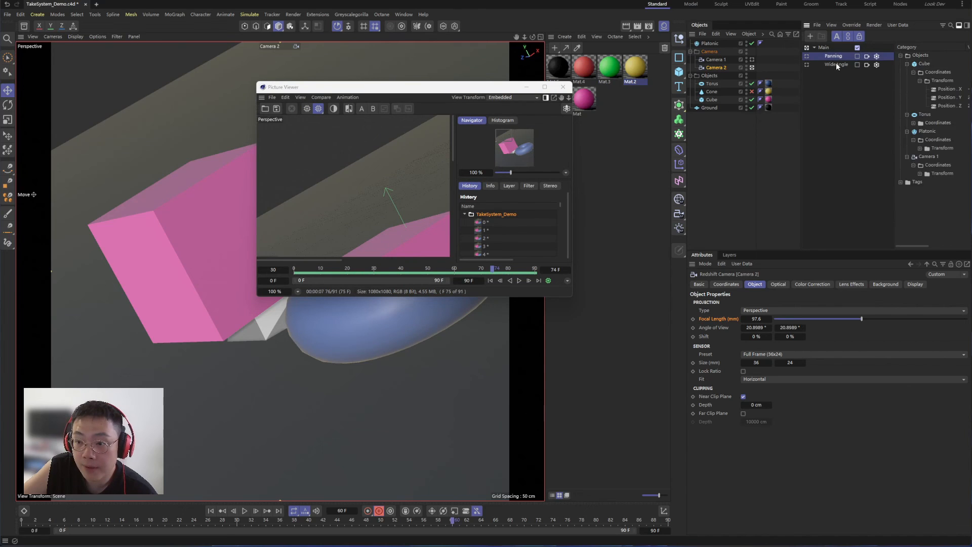
left_click(837, 63)
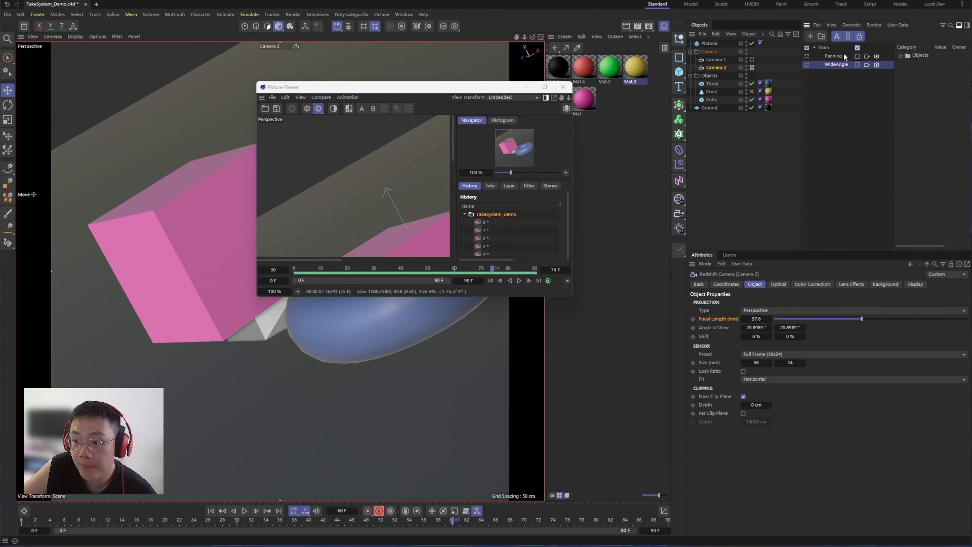
left_click(837, 48)
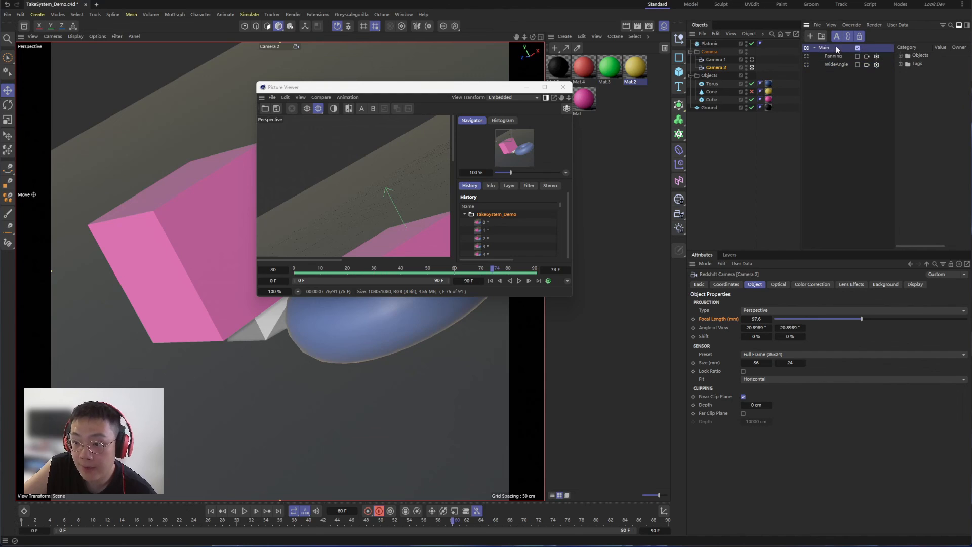
left_click(874, 25)
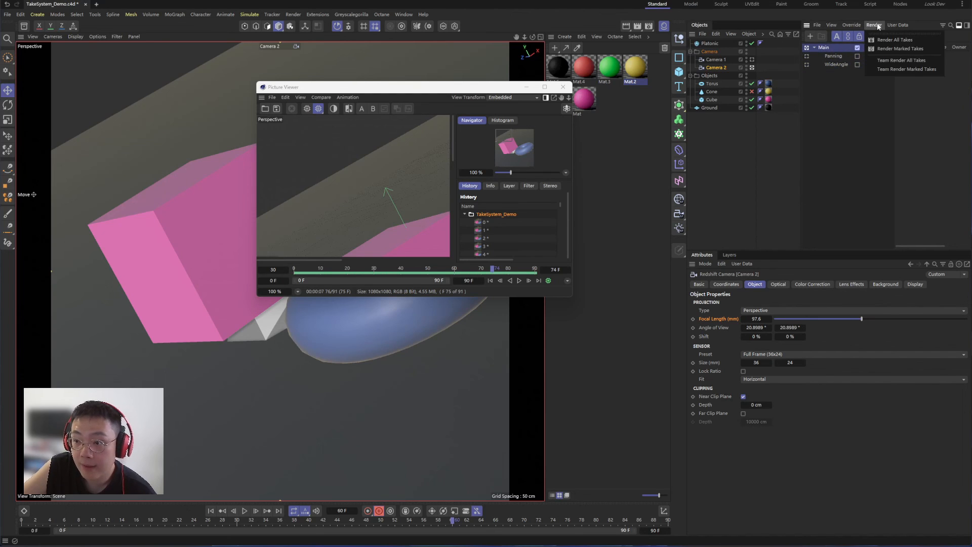
left_click(892, 49)
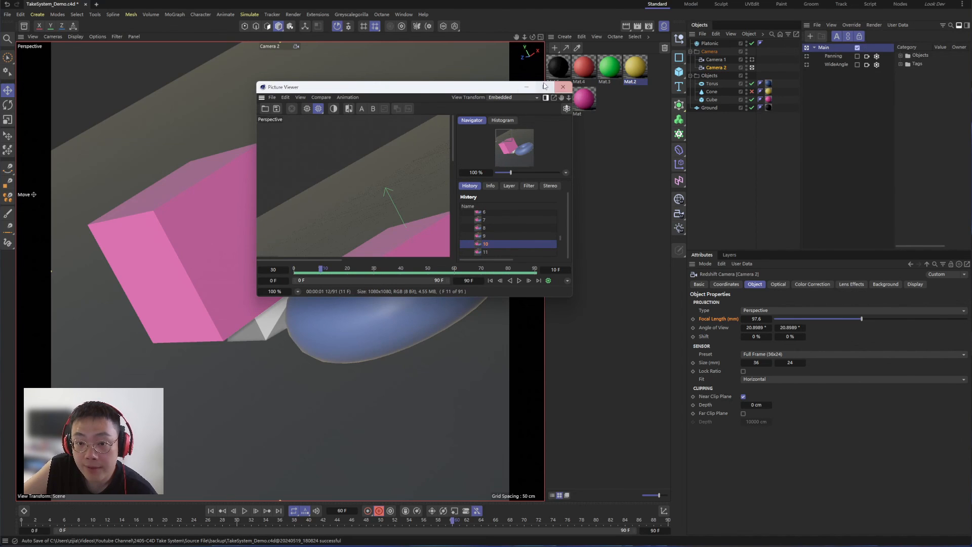
Enlarge the Picture Viewer, collapse the Main render's frames in the history and scrub through the Panning render.
left_click_drag(572, 297, 950, 531)
left_click_drag(255, 80, 26, 4)
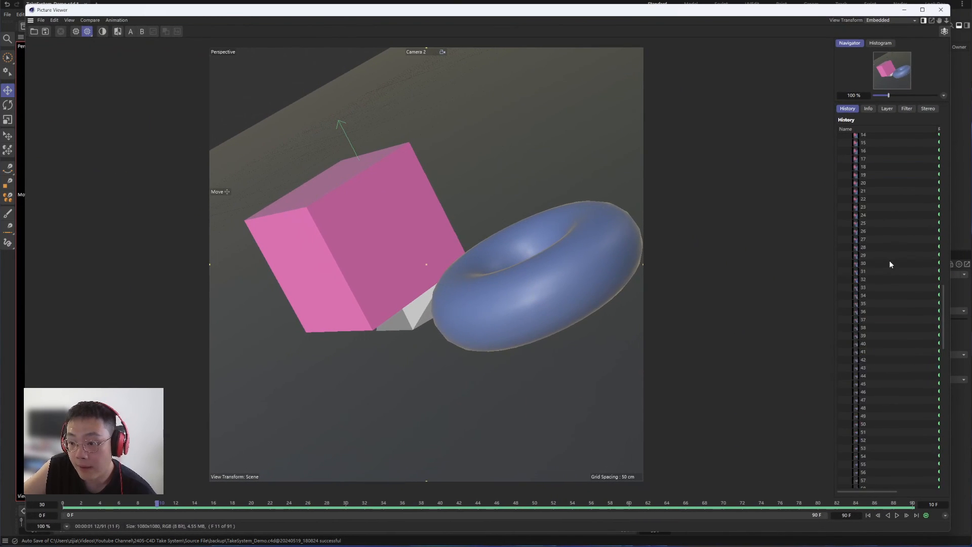
scroll(889, 261, "up", 5)
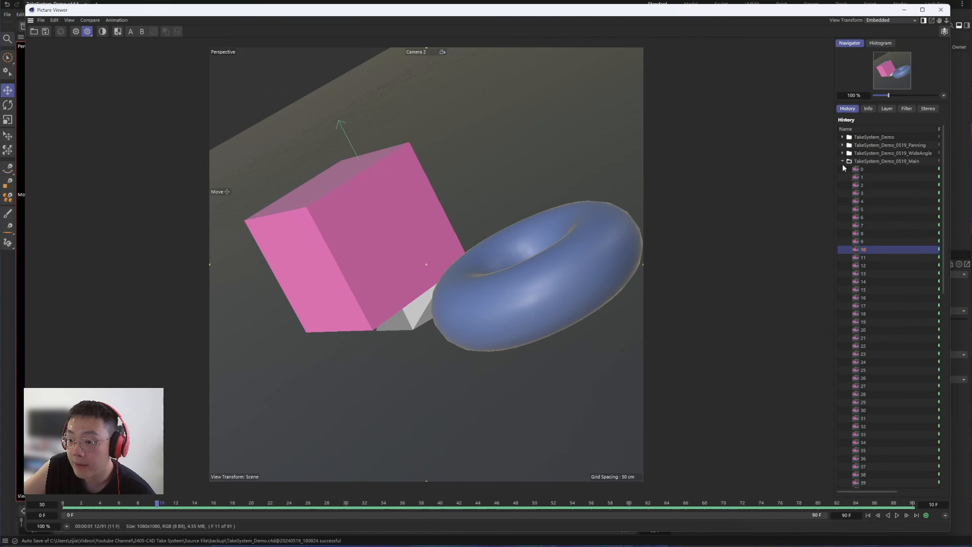
left_click(842, 162)
left_click(910, 143)
left_click_drag(64, 503, 733, 491)
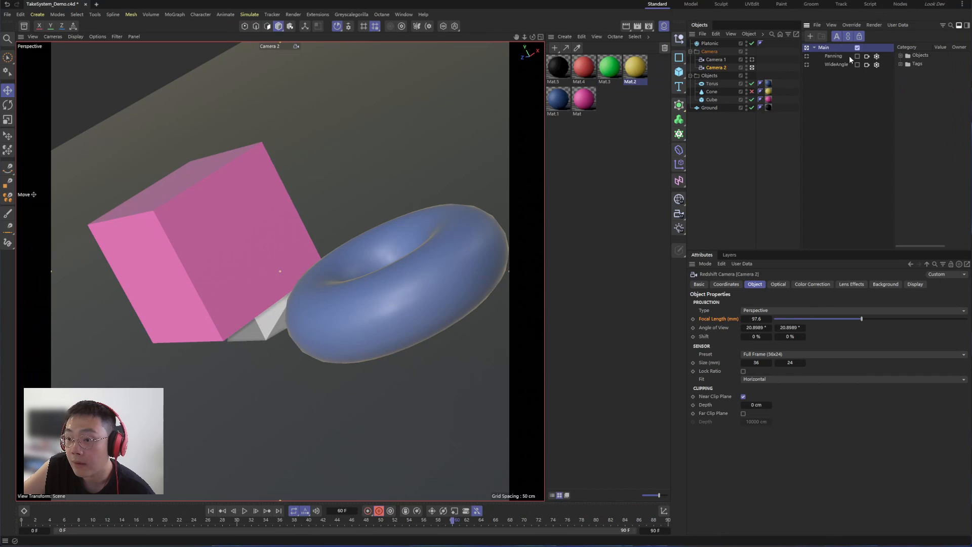
Try to assign Camera 1 to the Panning take while the Main take is active.
left_click(866, 65)
left_click(867, 57)
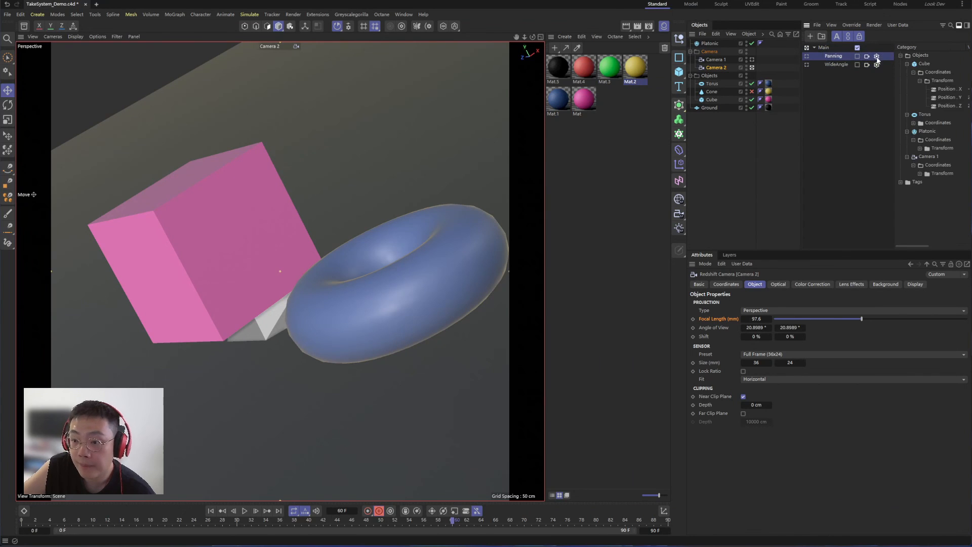
left_click(867, 56)
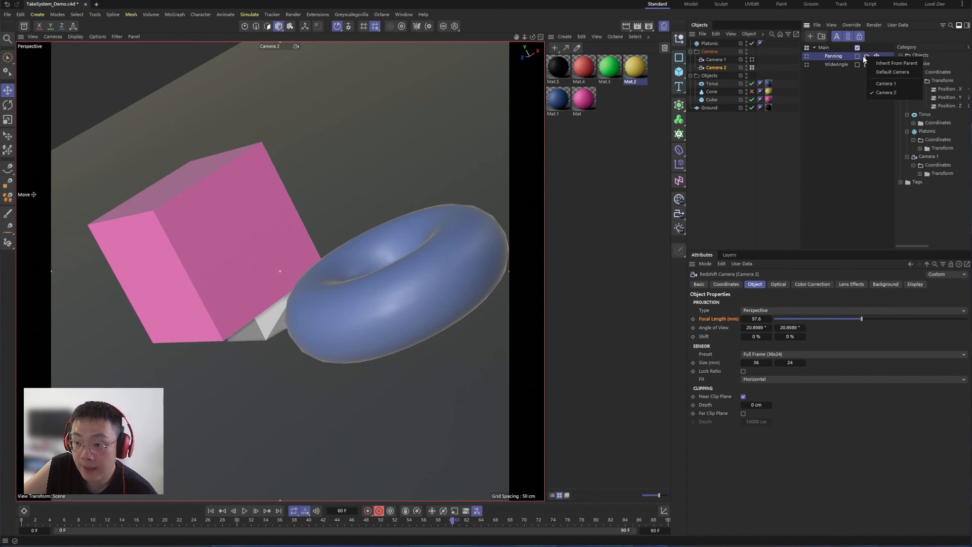
left_click(894, 85)
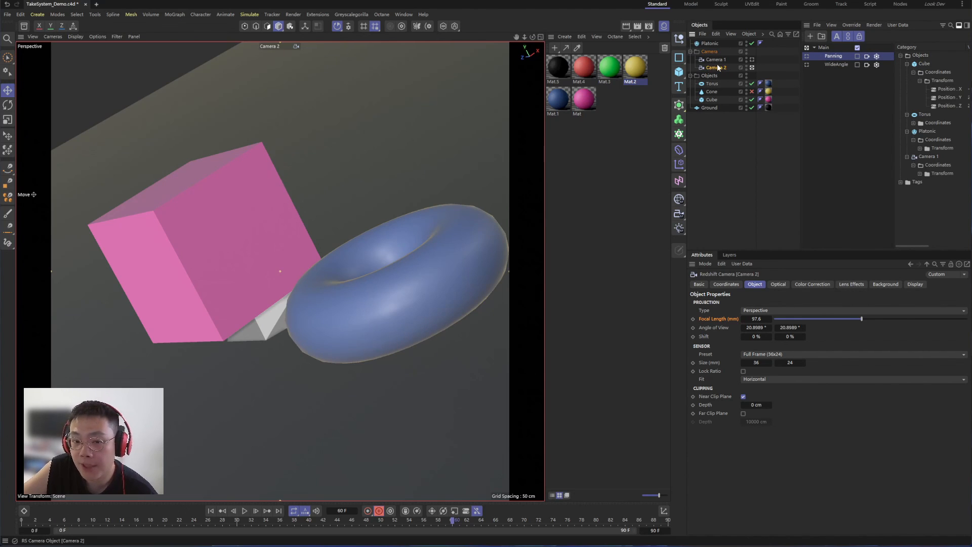
left_click(752, 59)
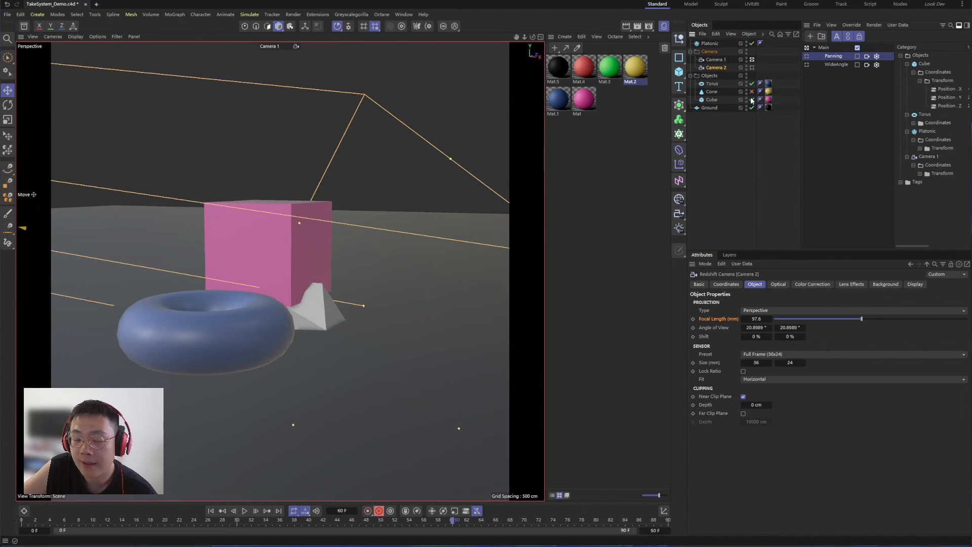
left_click(717, 59)
left_click(867, 56)
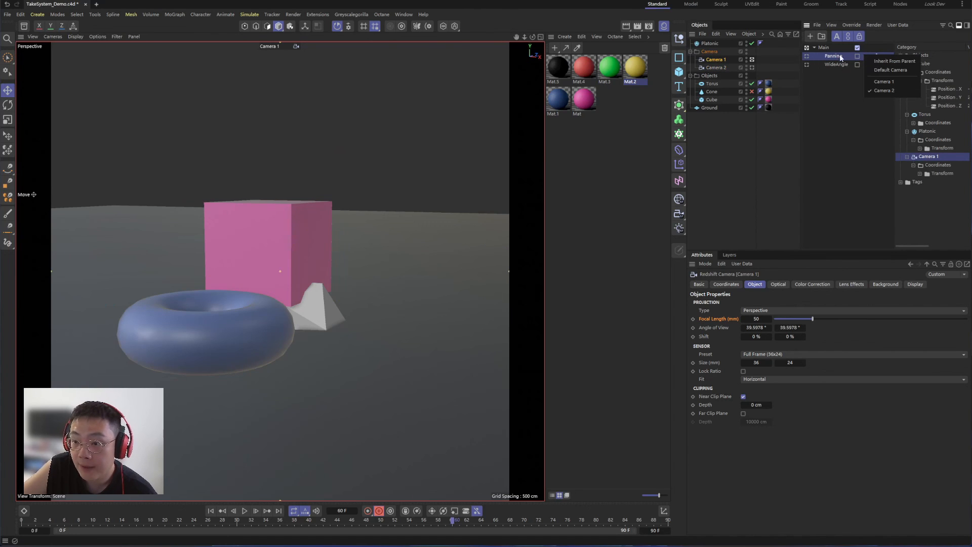
left_click(724, 61)
Activate the Panning take and assign Camera 1 as its camera.
left_click(806, 55)
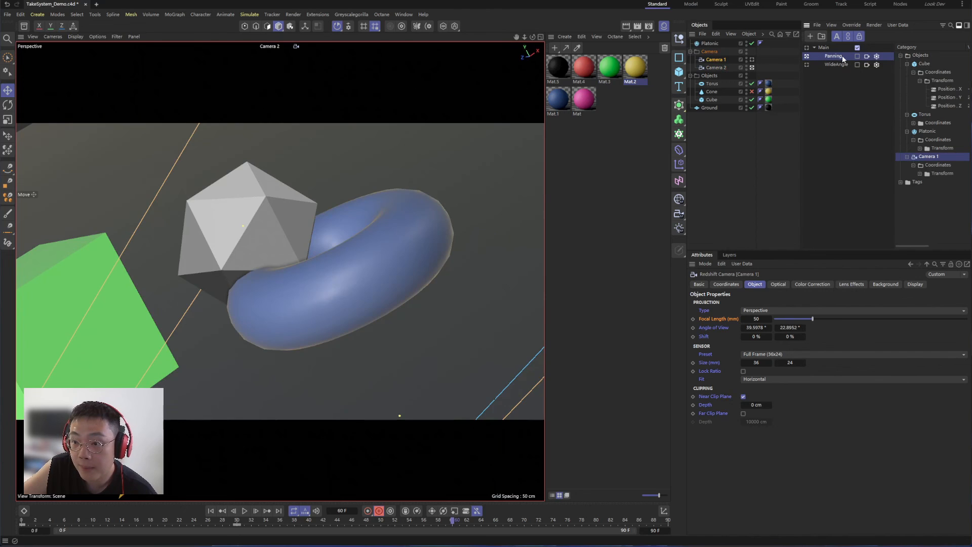
left_click(752, 59)
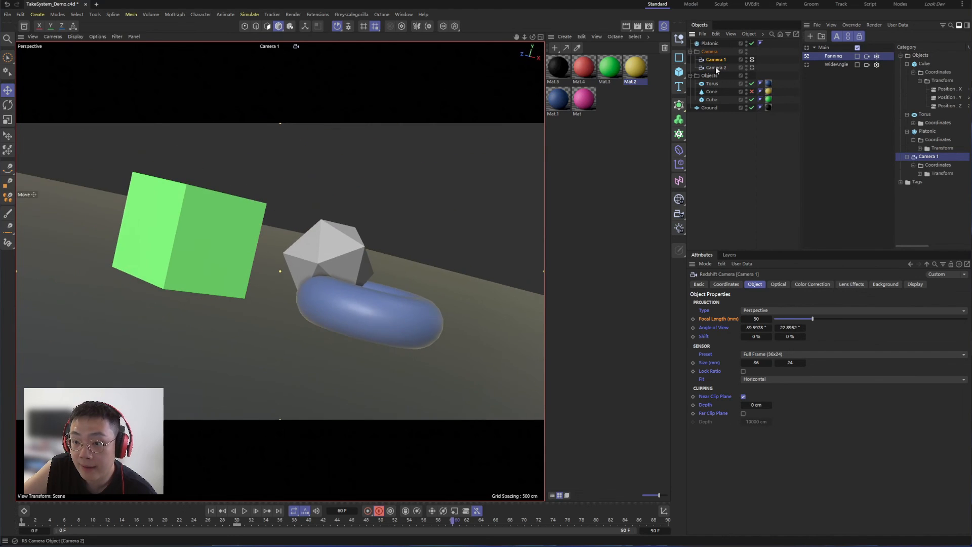
left_click(866, 56)
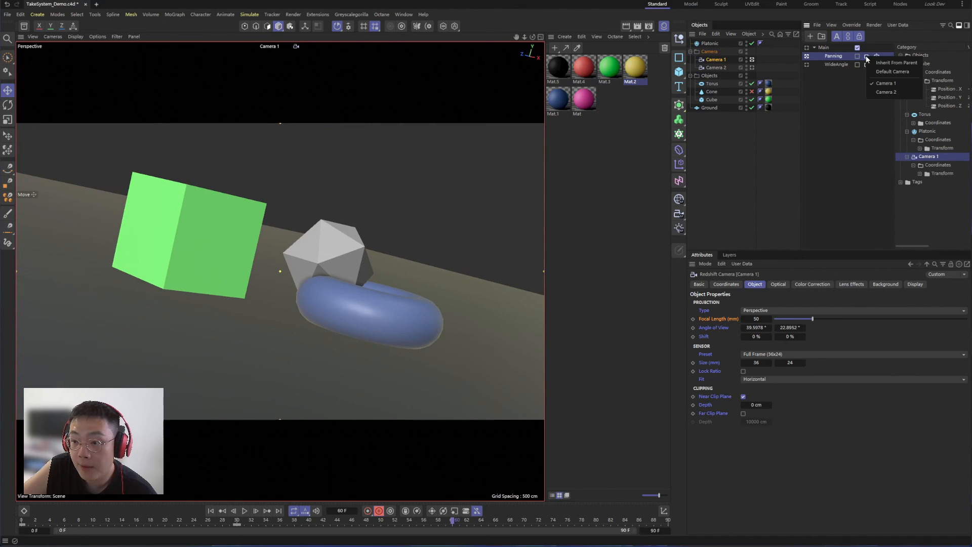
left_click(894, 84)
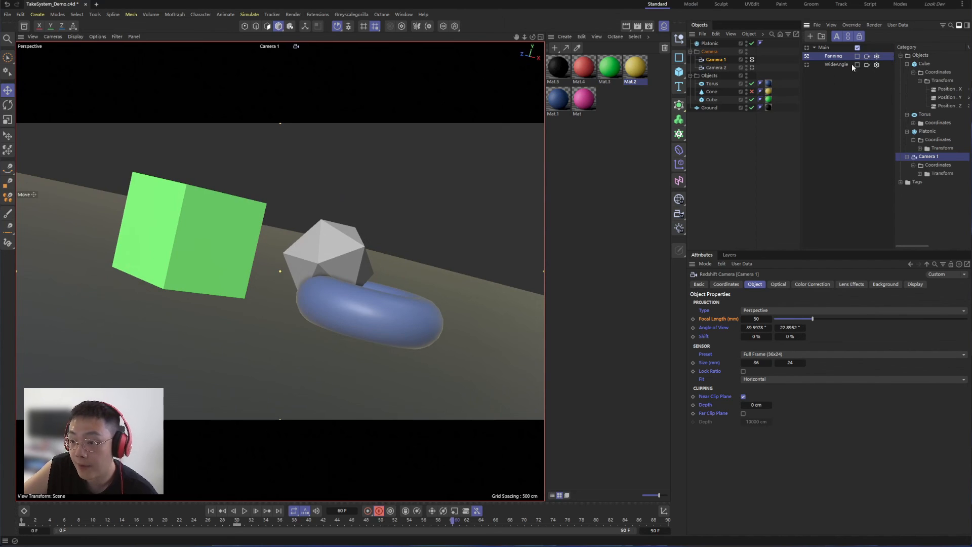
Mark only the Panning take for rendering and render the marked takes, overwriting the existing TakeSystem_Demo_0519_Panning.mp4.
left_click(824, 117)
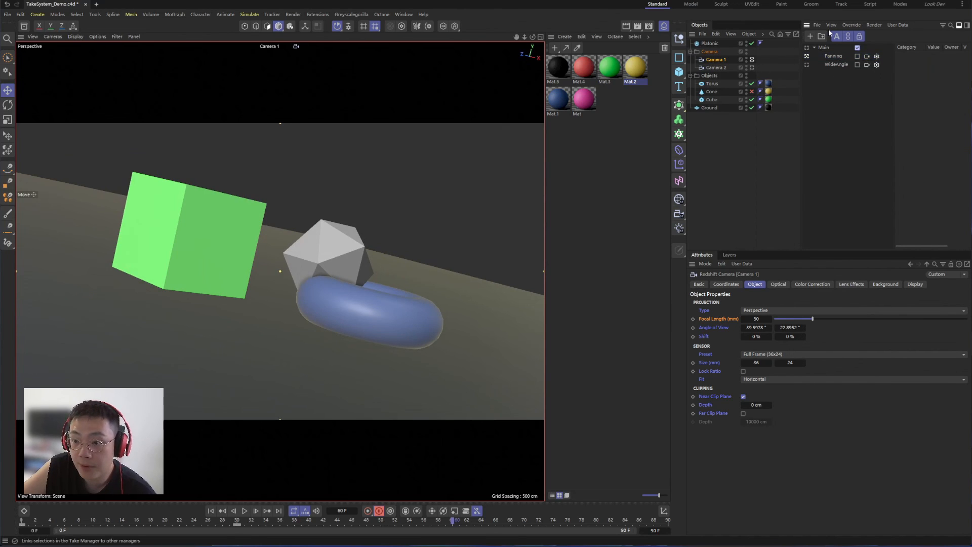
left_click(857, 56)
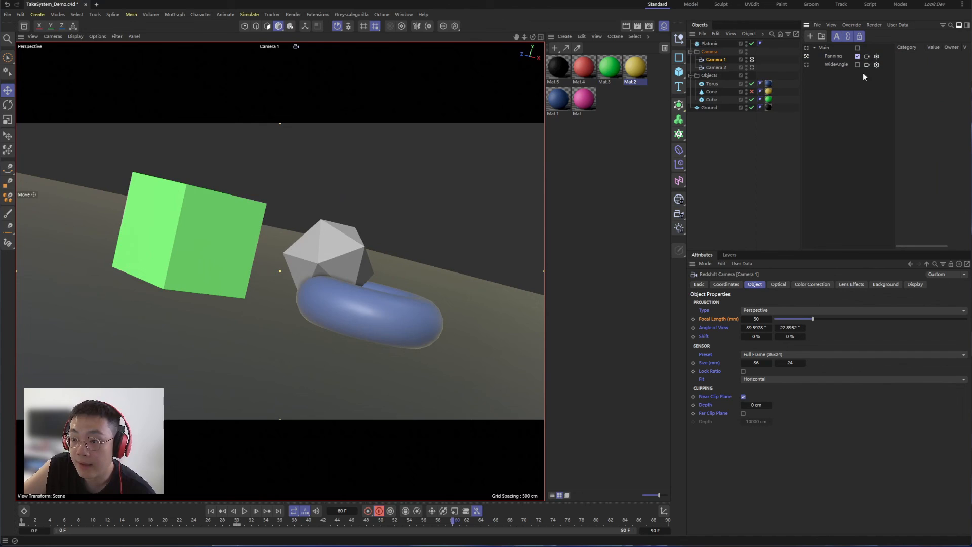
left_click(833, 57)
left_click(875, 25)
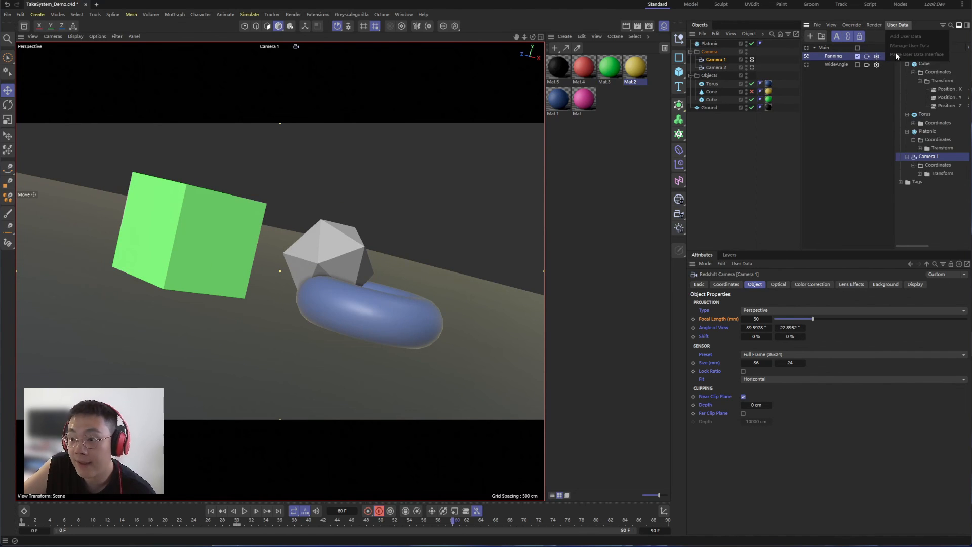
left_click(886, 49)
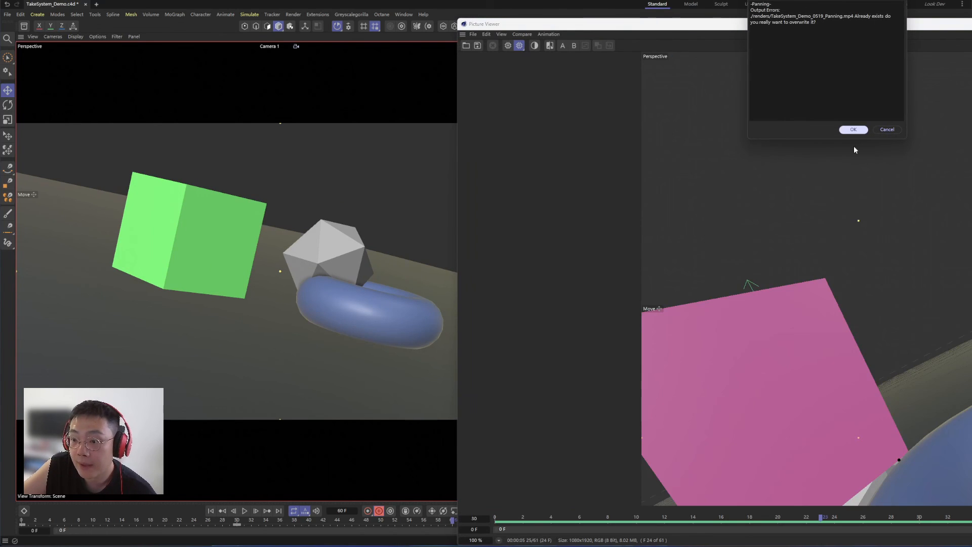
left_click(853, 130)
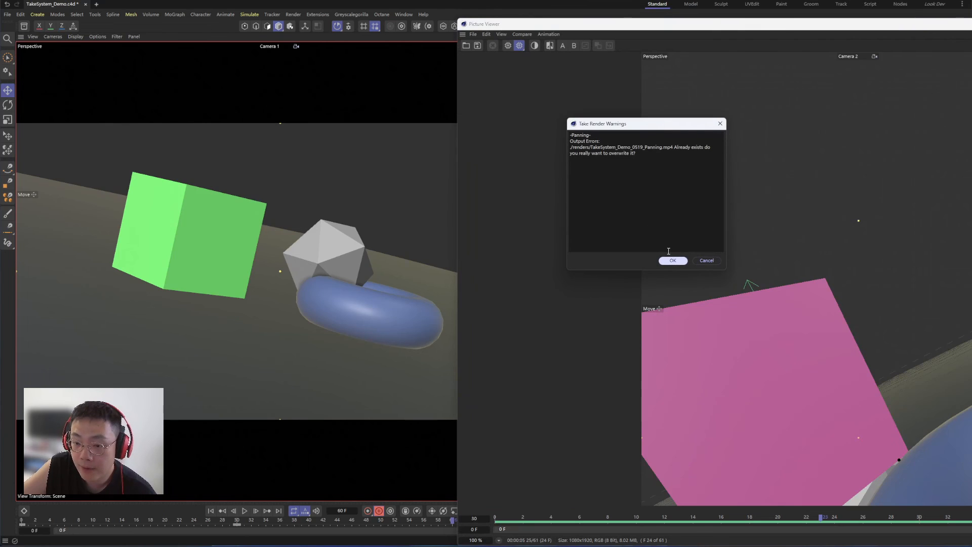
left_click(671, 261)
Move the Picture Viewer fully into view and compare the Panning, Main and WideAngle renders from the history by scrubbing their frames.
left_click_drag(715, 28, 287, 7)
left_click_drag(287, 7, 284, 5)
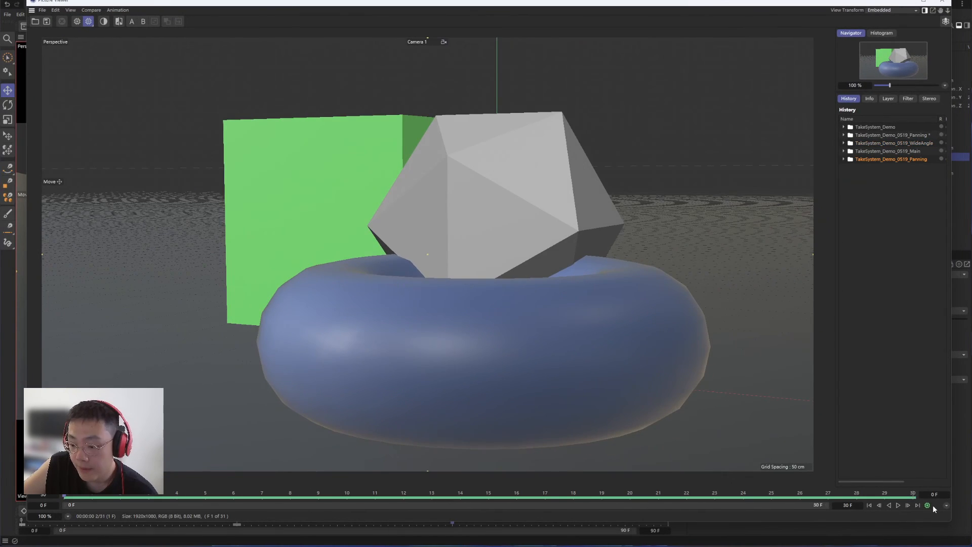
left_click(928, 508)
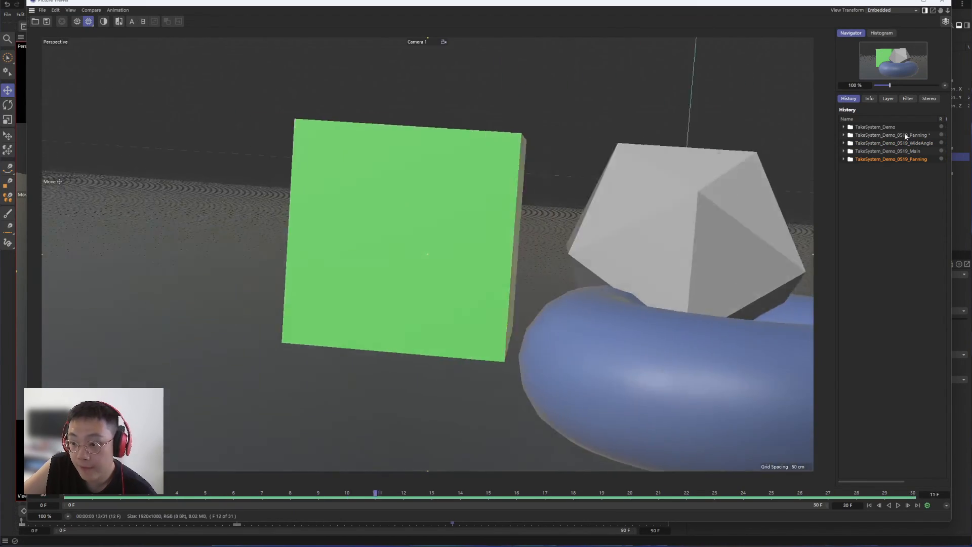
left_click(886, 151)
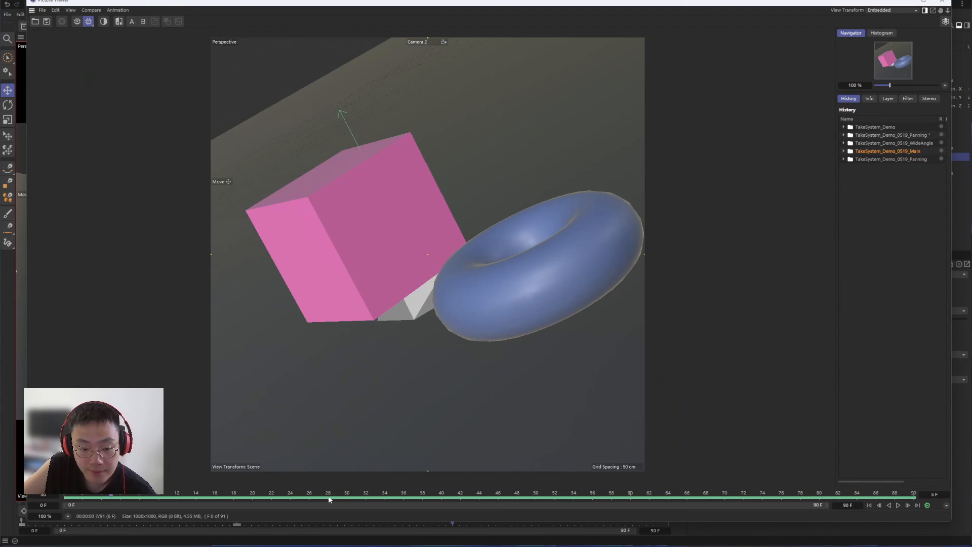
left_click(897, 143)
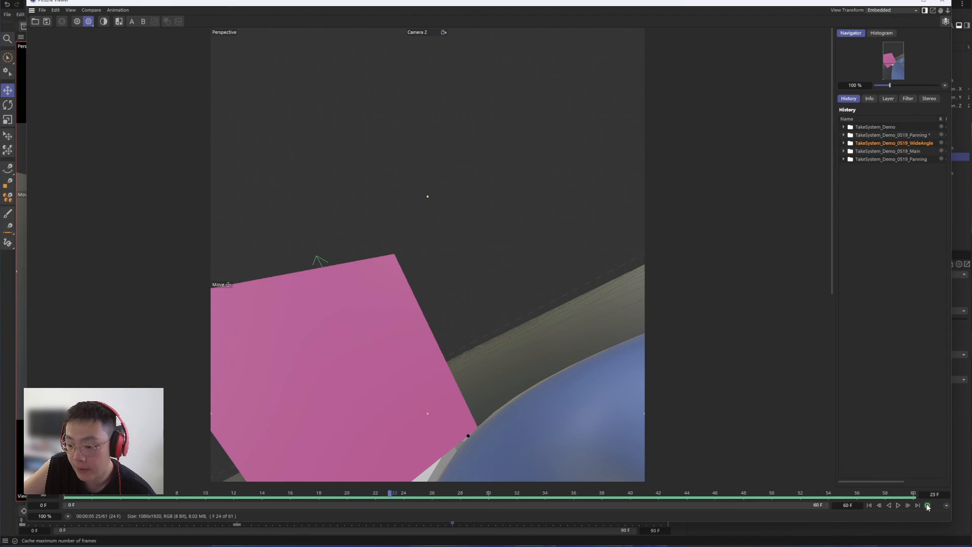
left_click(698, 498)
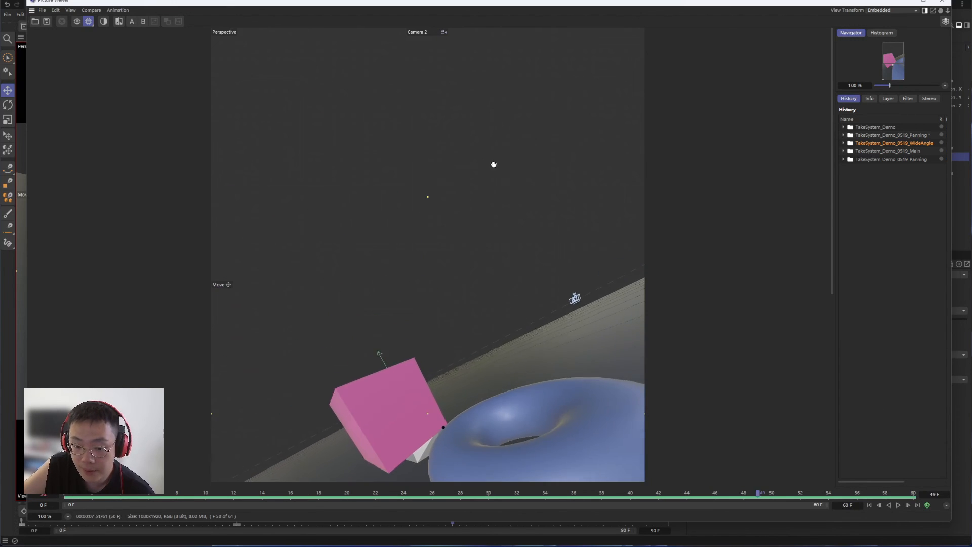
scroll(532, 282, "down", 5)
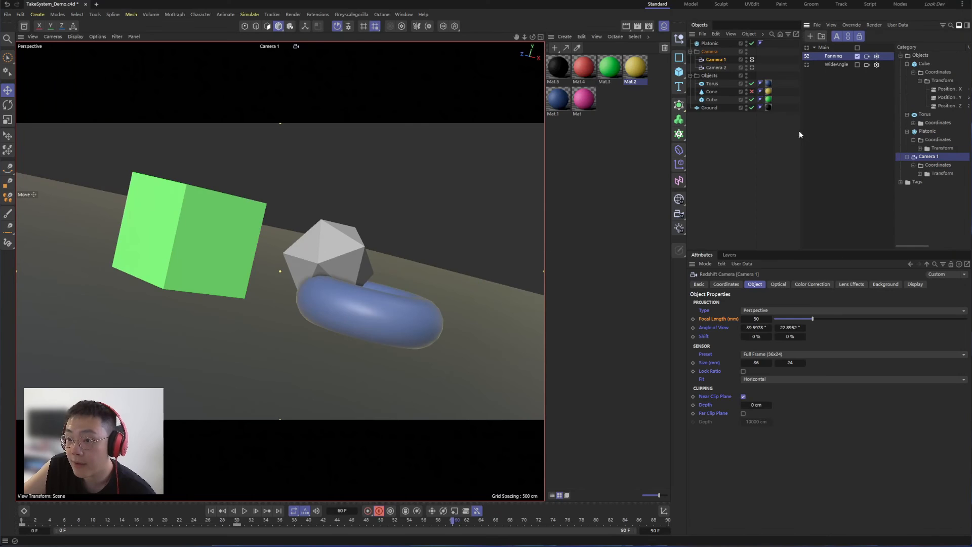
Clear the object selection and mark the WideAngle take for rendering in addition to the Panning take.
left_click(708, 204)
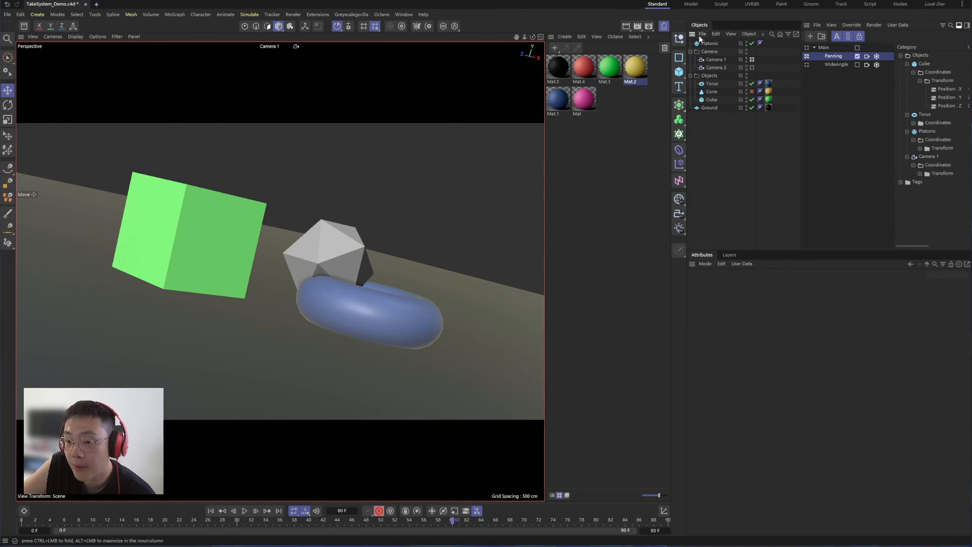
left_click(836, 65)
left_click(827, 49)
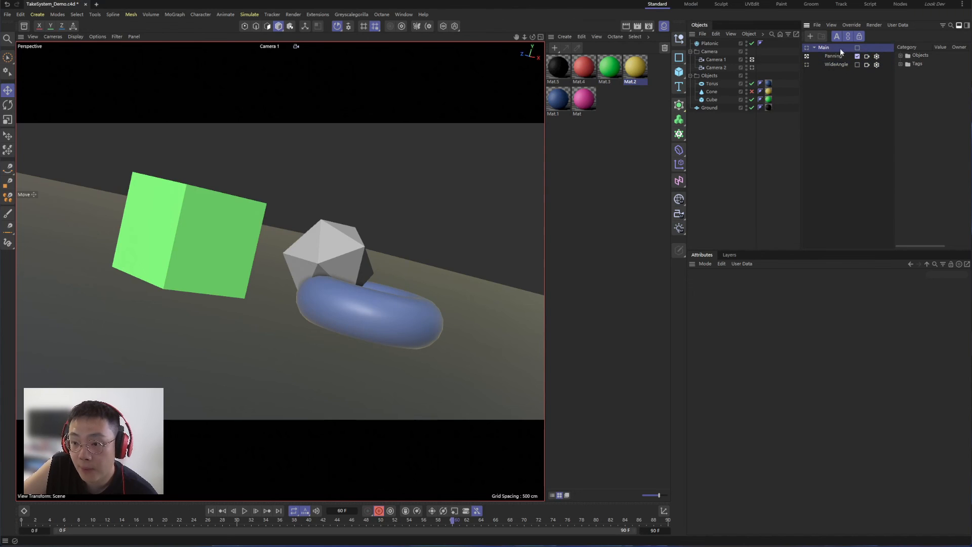
left_click(840, 56)
left_click(841, 62)
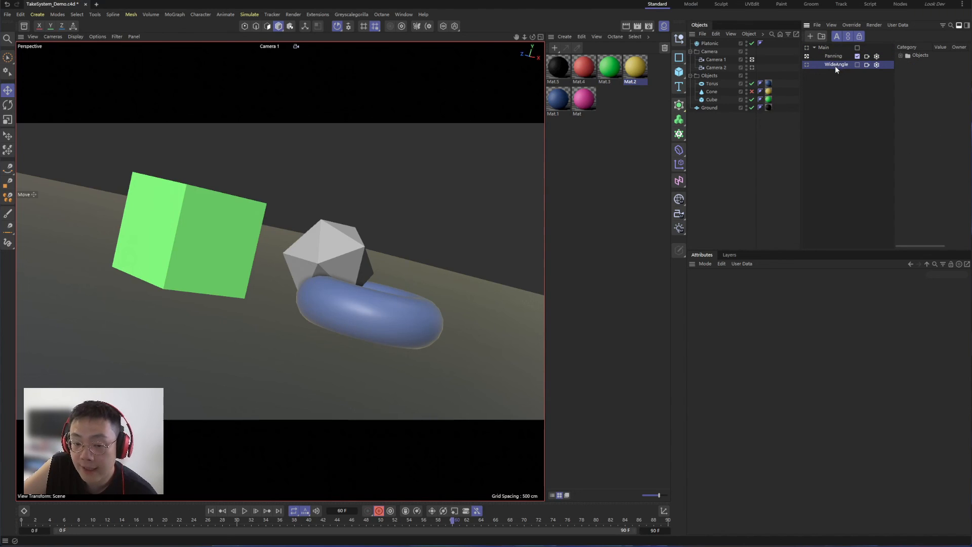
left_click(857, 65)
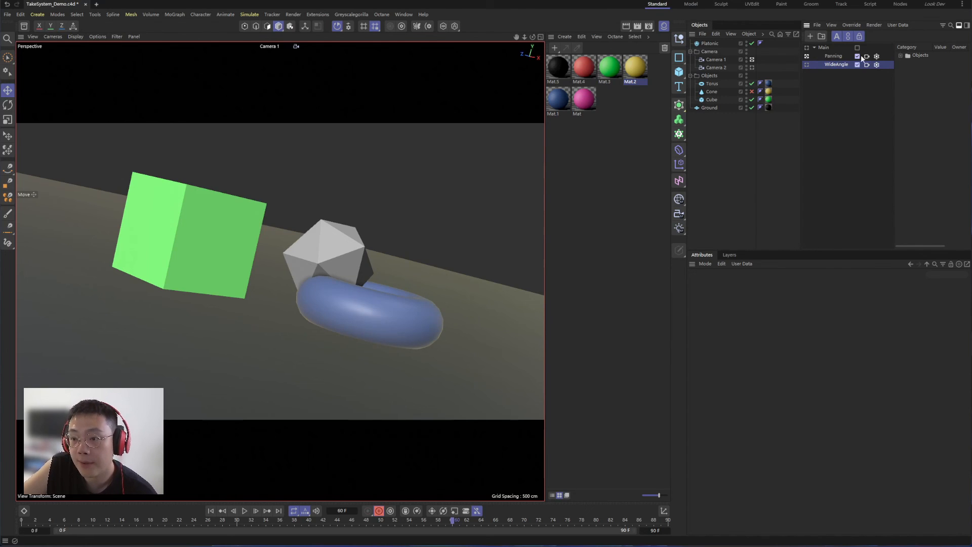
left_click(875, 25)
left_click(879, 25)
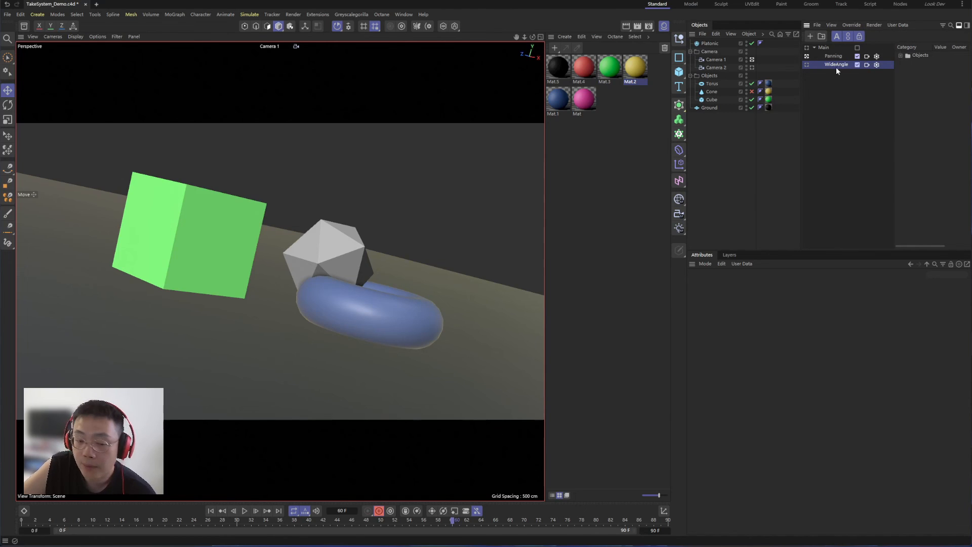
left_click_drag(824, 100, 840, 58)
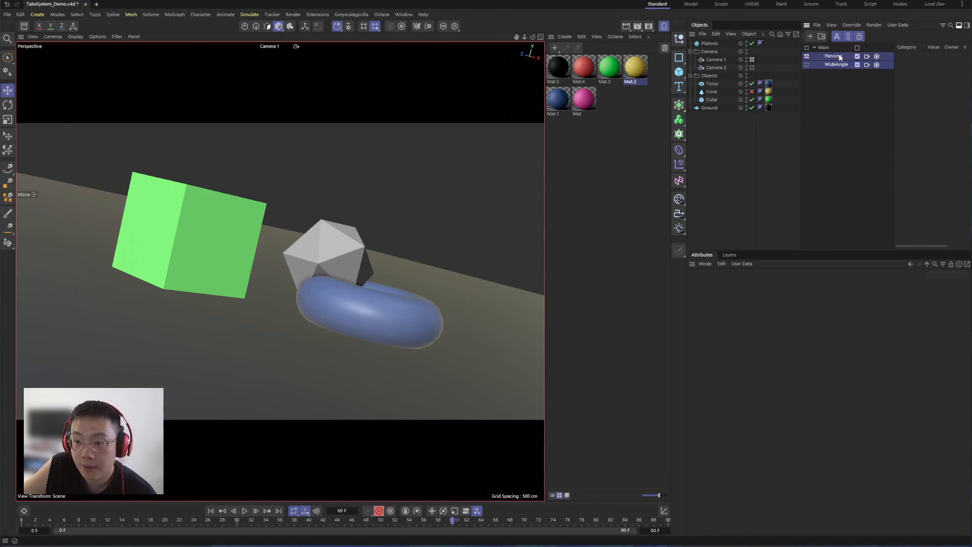
left_click(832, 92)
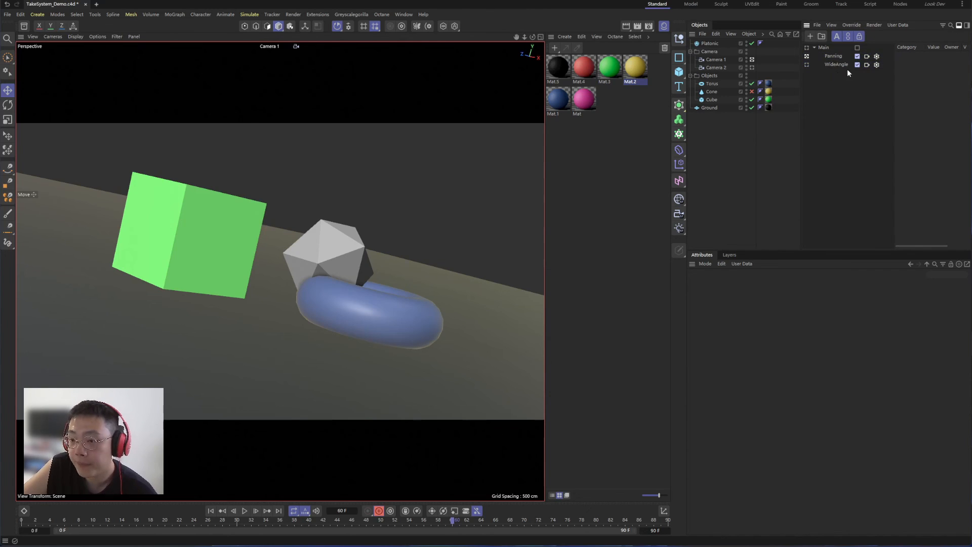